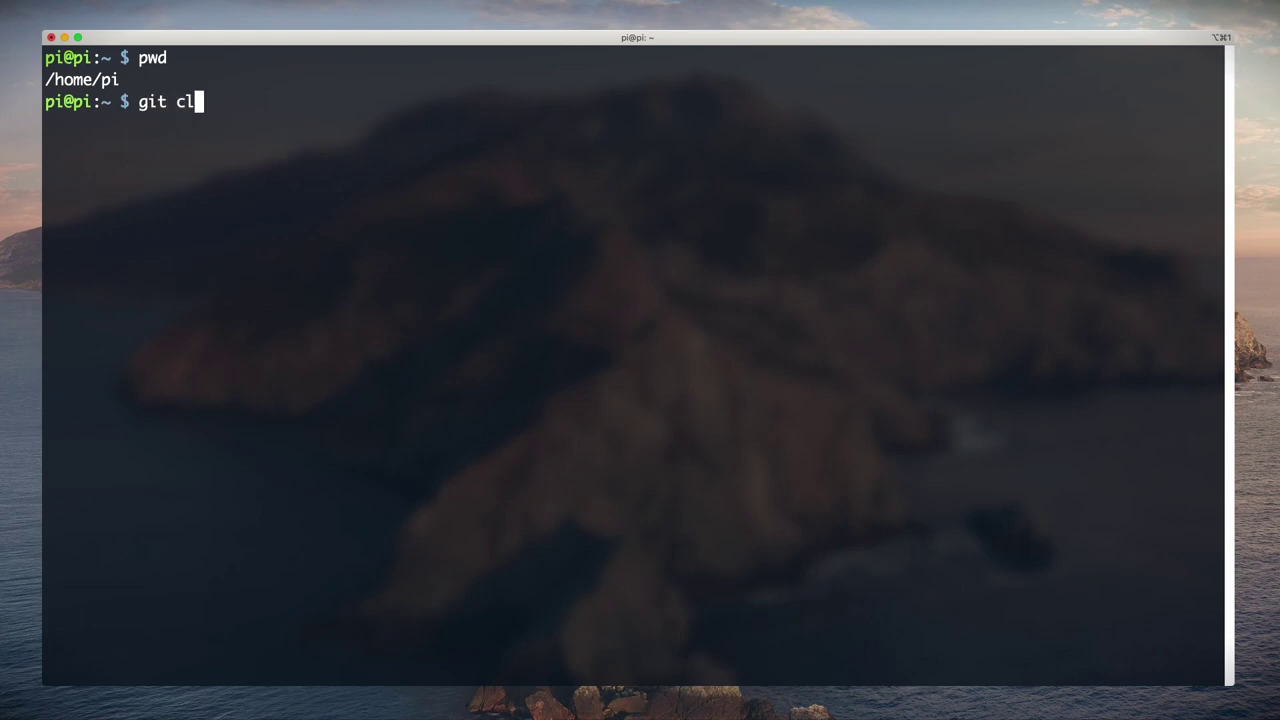
# Step: Clone the Adafruit_Python_DHT repository and change into its folder
pyautogui.write('https://github.com/datort/Adafruit_Python_DHT')
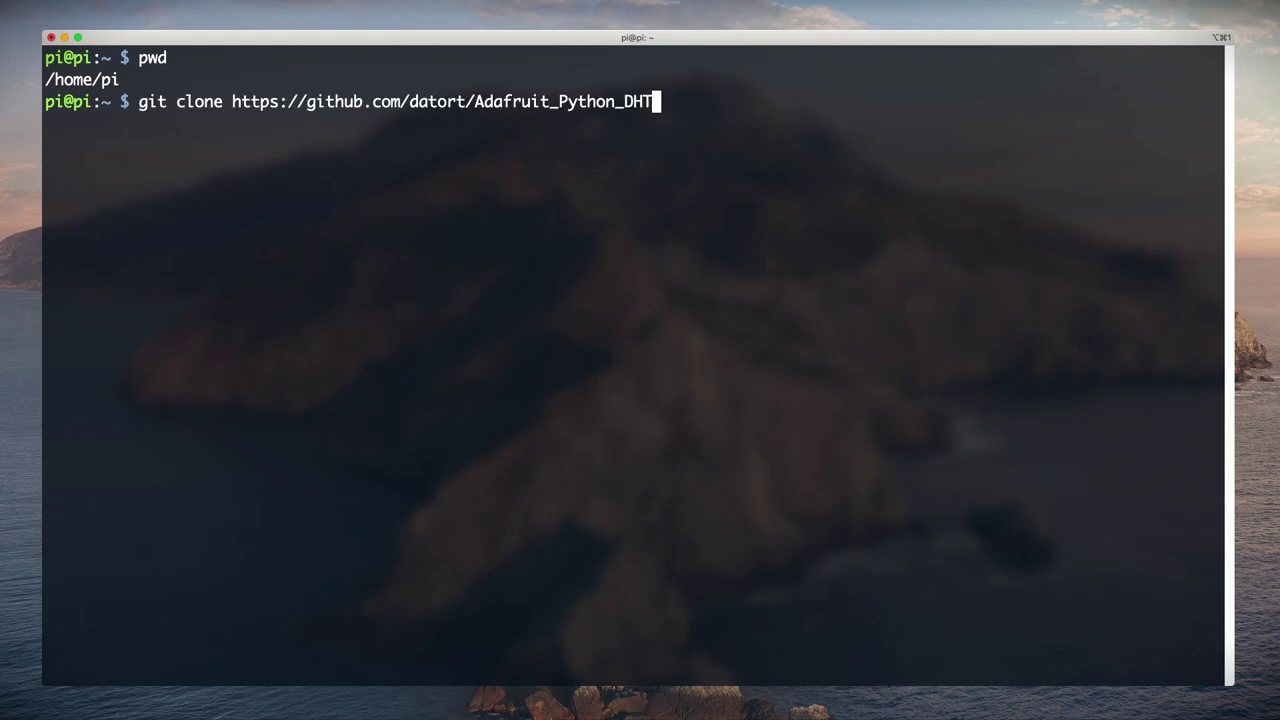
pyautogui.press('Return')
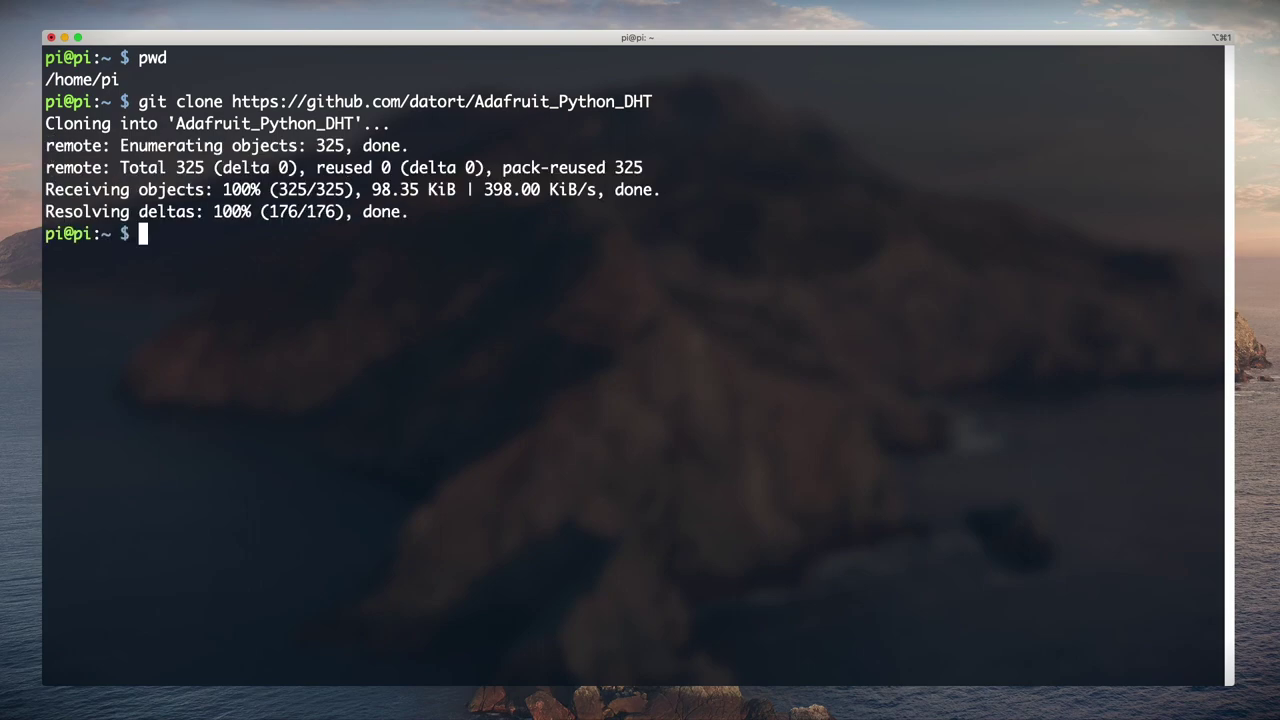
pyautogui.write('cd Ada')
pyautogui.press('Tab')
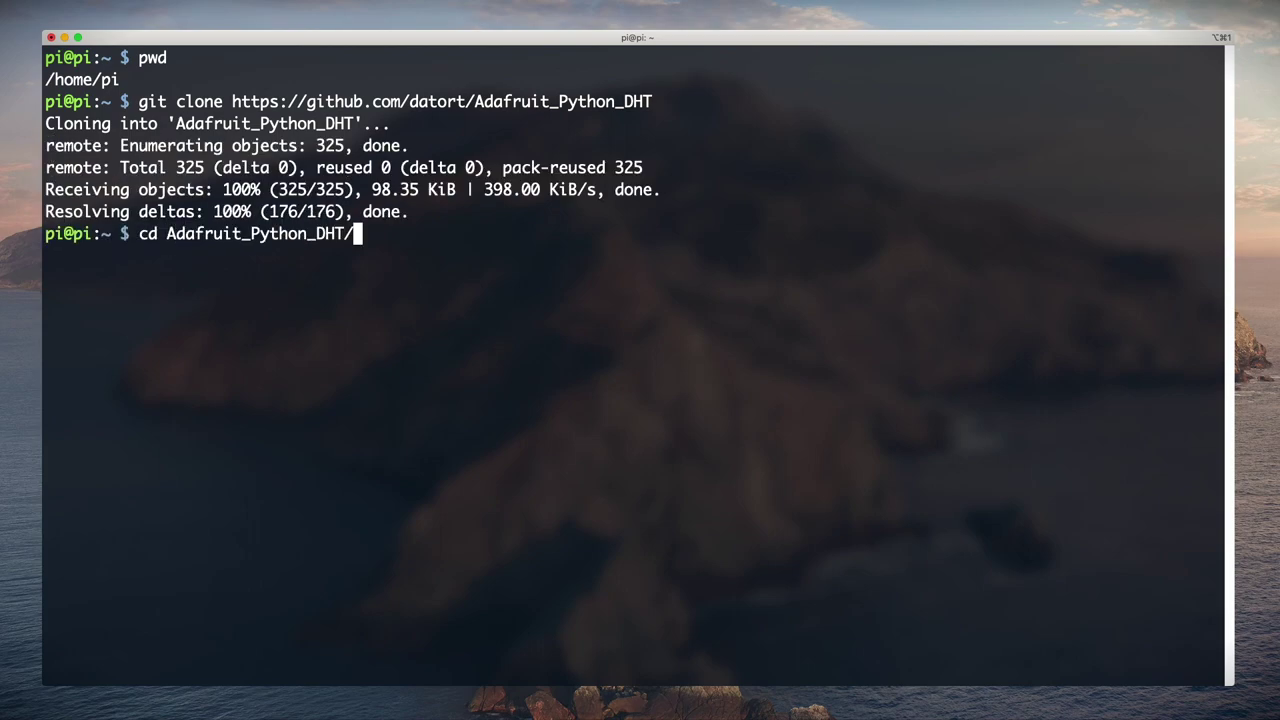
pyautogui.press('Return')
# Step: List the repository files and install the library with sudo python setup.py install
pyautogui.write('ls -l')
pyautogui.press('Return')
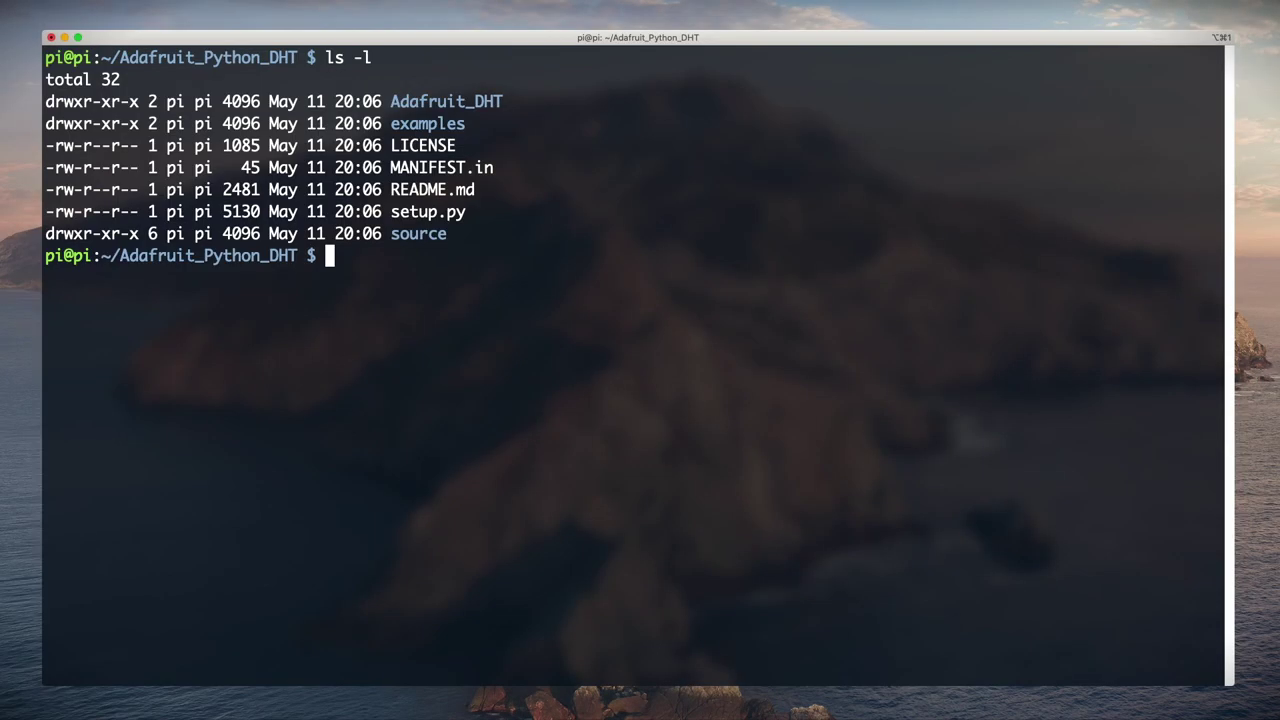
pyautogui.write('sudo pyt')
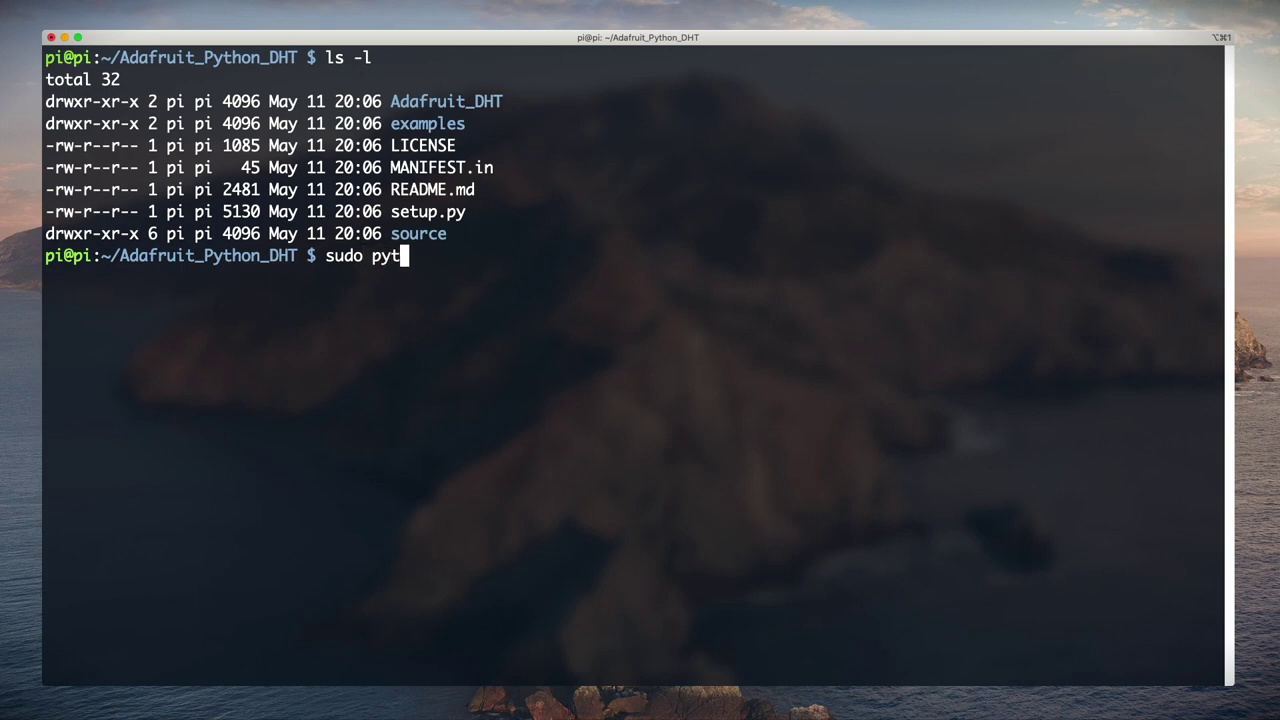
pyautogui.write('hon setup')
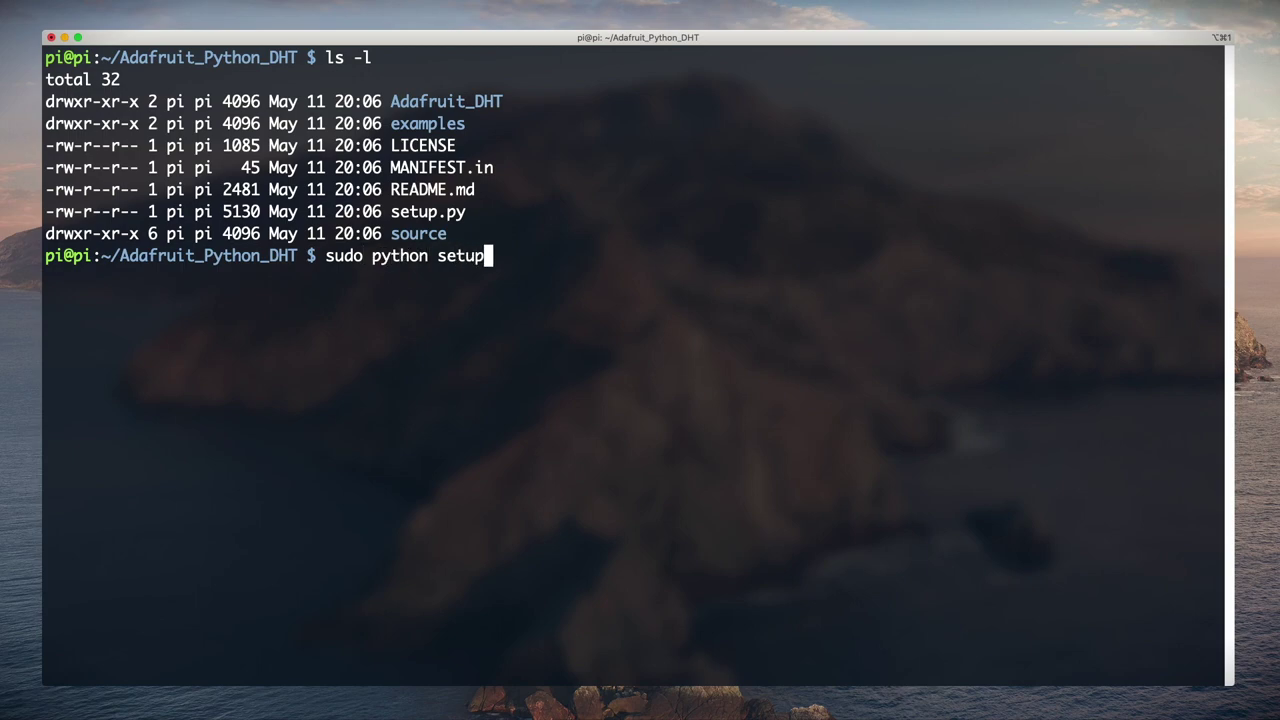
pyautogui.write('.py install')
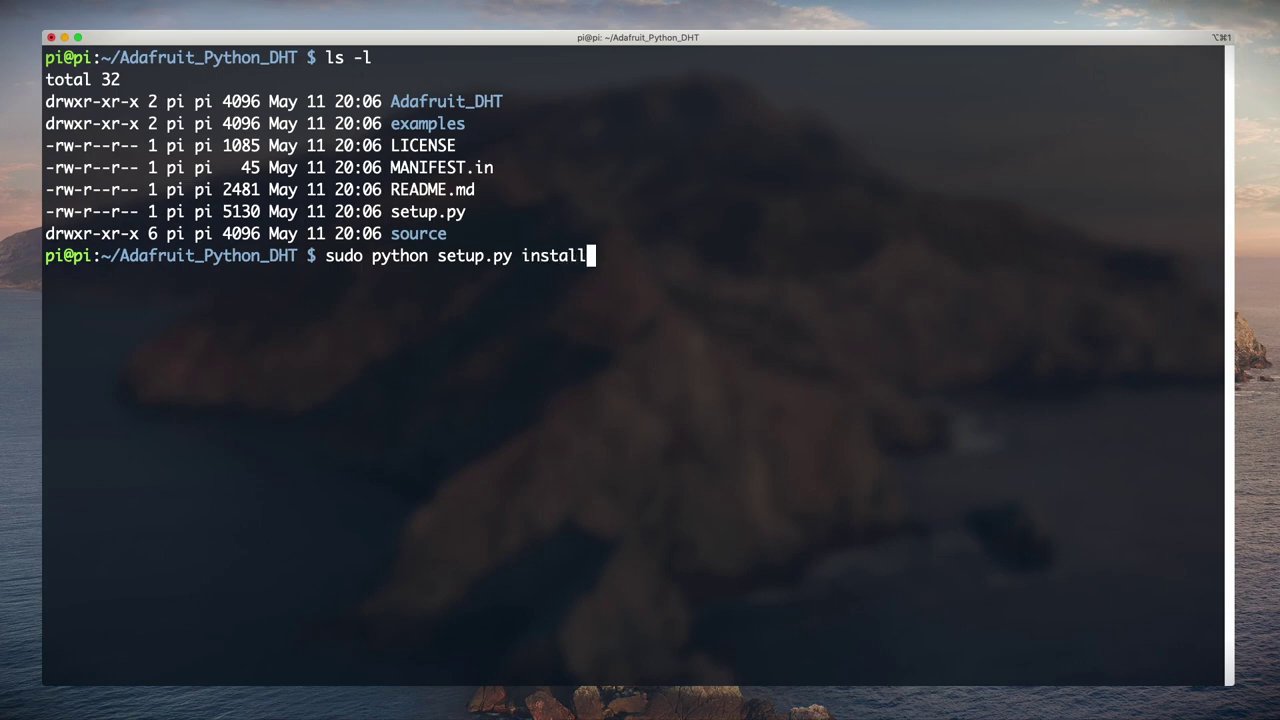
pyautogui.press('Return')
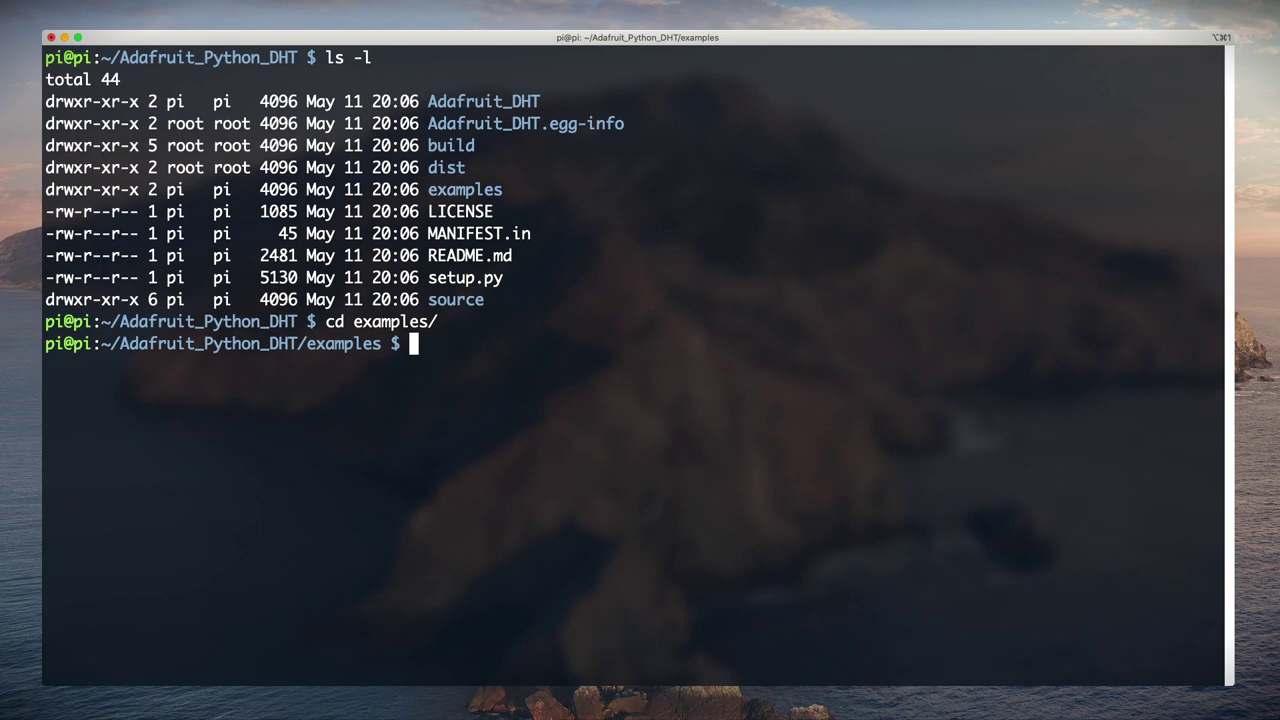
# Step: List the example scripts and read the sensor with ./AdafruitDHT.py 22 4
pyautogui.write('ls -l')
pyautogui.press('Return')
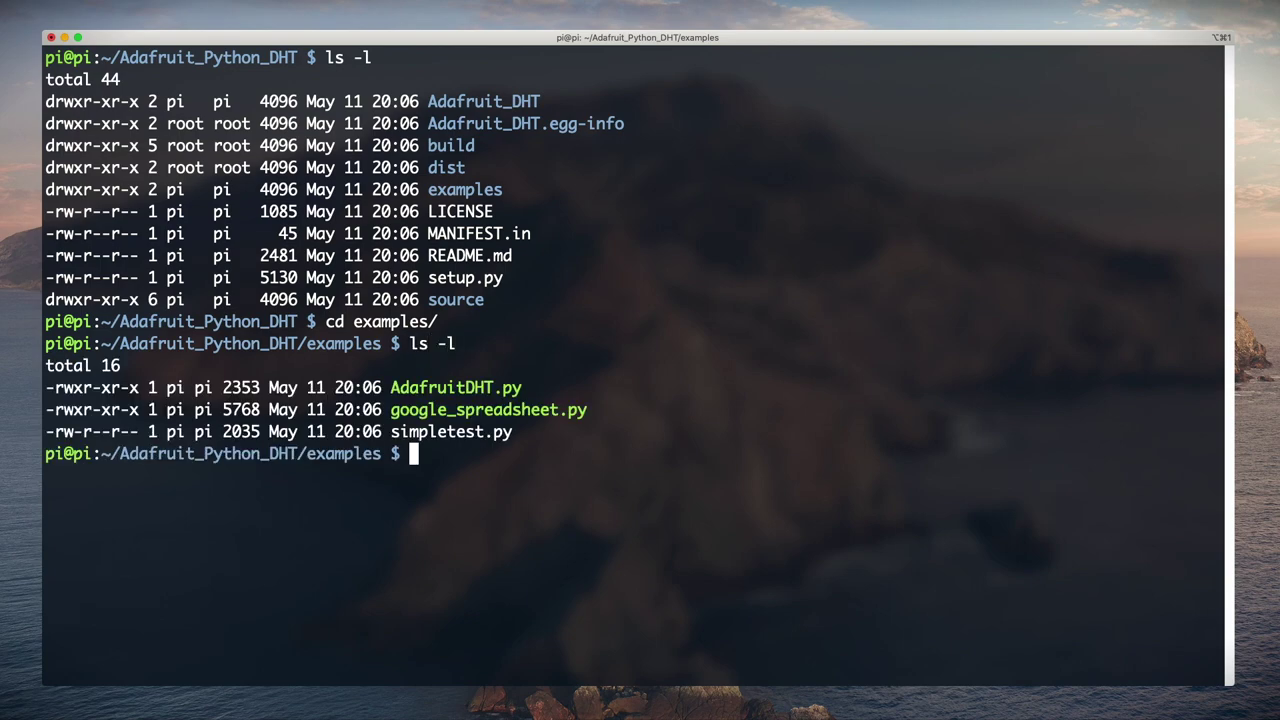
pyautogui.write('./Ada')
pyautogui.press('Tab')
pyautogui.write('22 4')
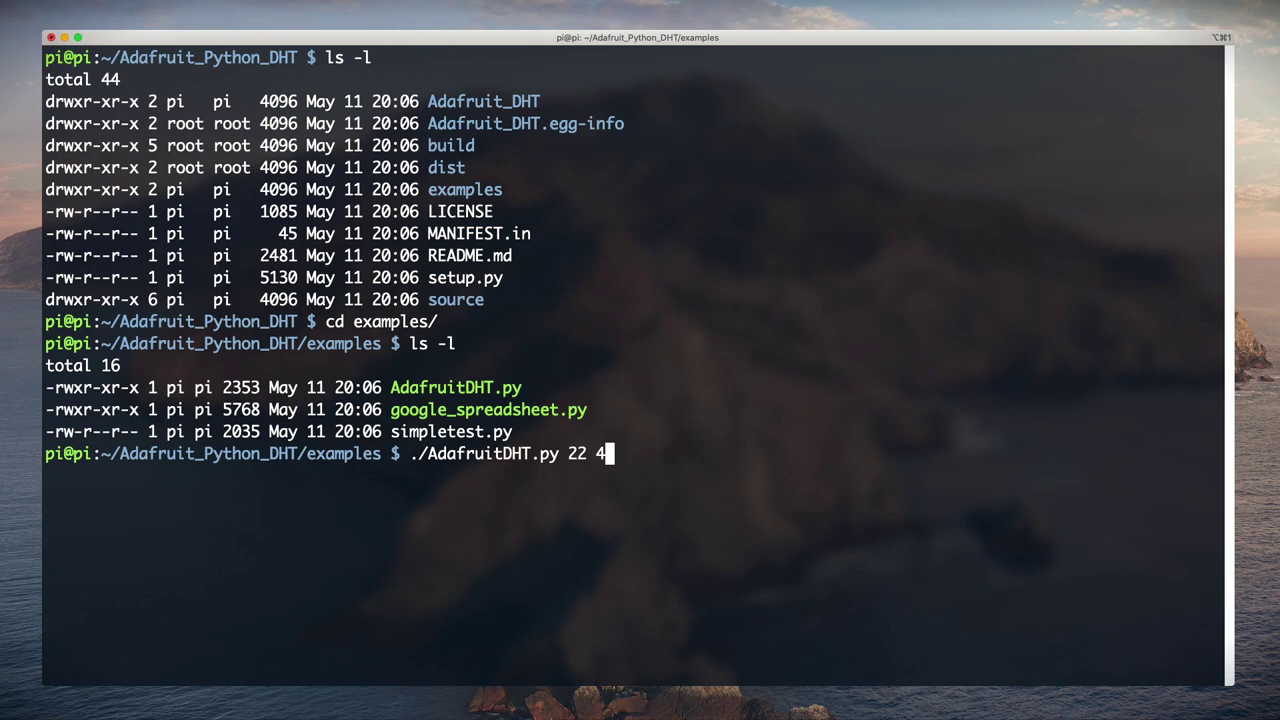
pyautogui.press('Return')
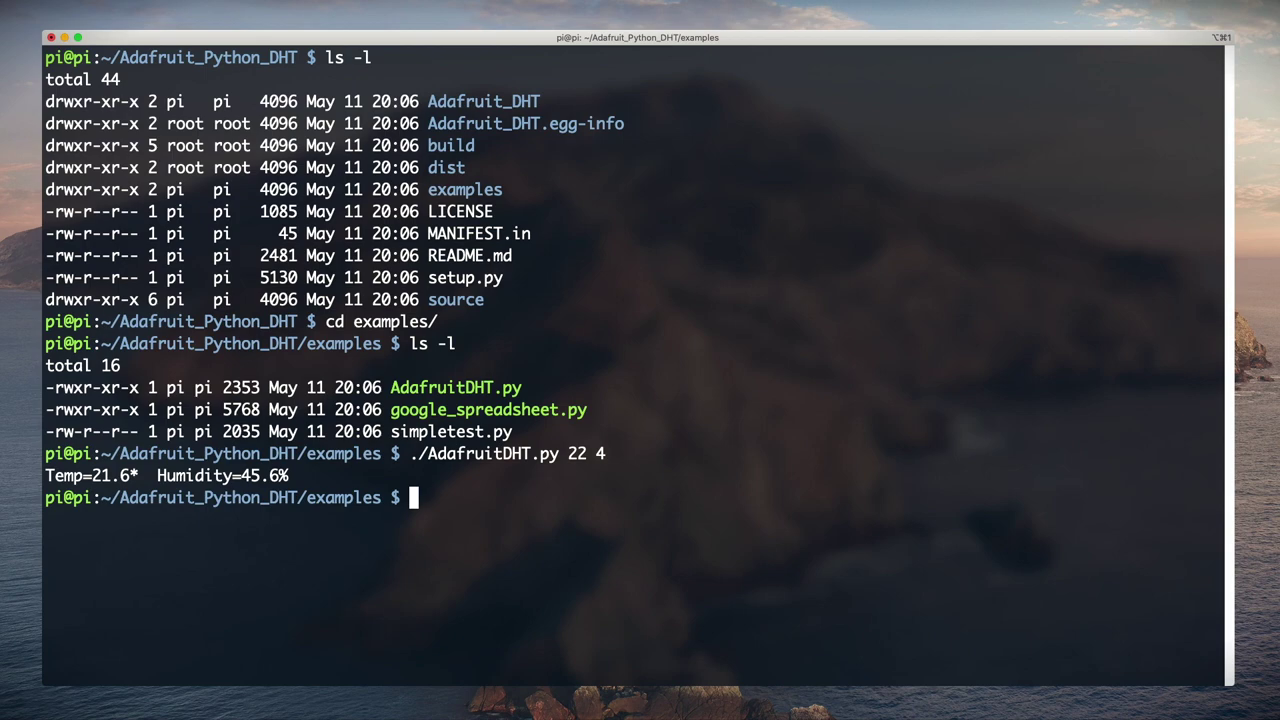
# Step: Repeat the AdafruitDHT.py 22 4 reading, getting Temp=21.6* and humidity 45.7%
pyautogui.press('Up')
pyautogui.press('Return')
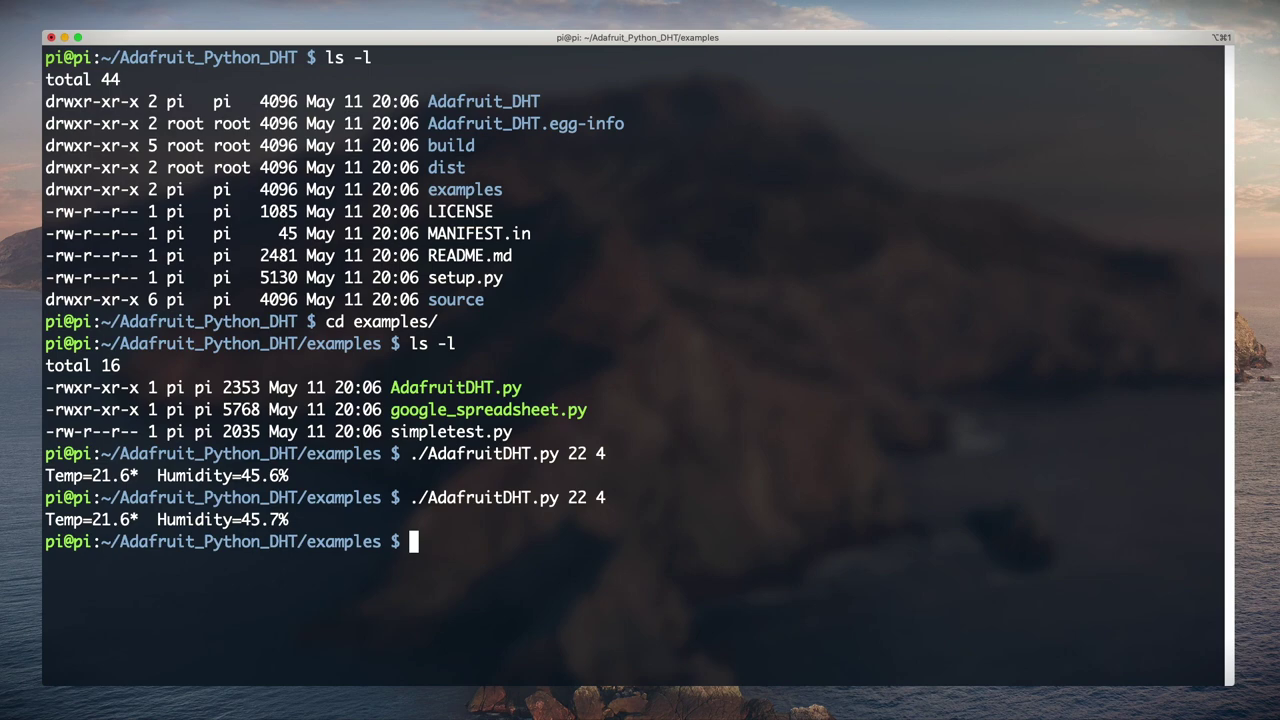
pyautogui.press('Up')
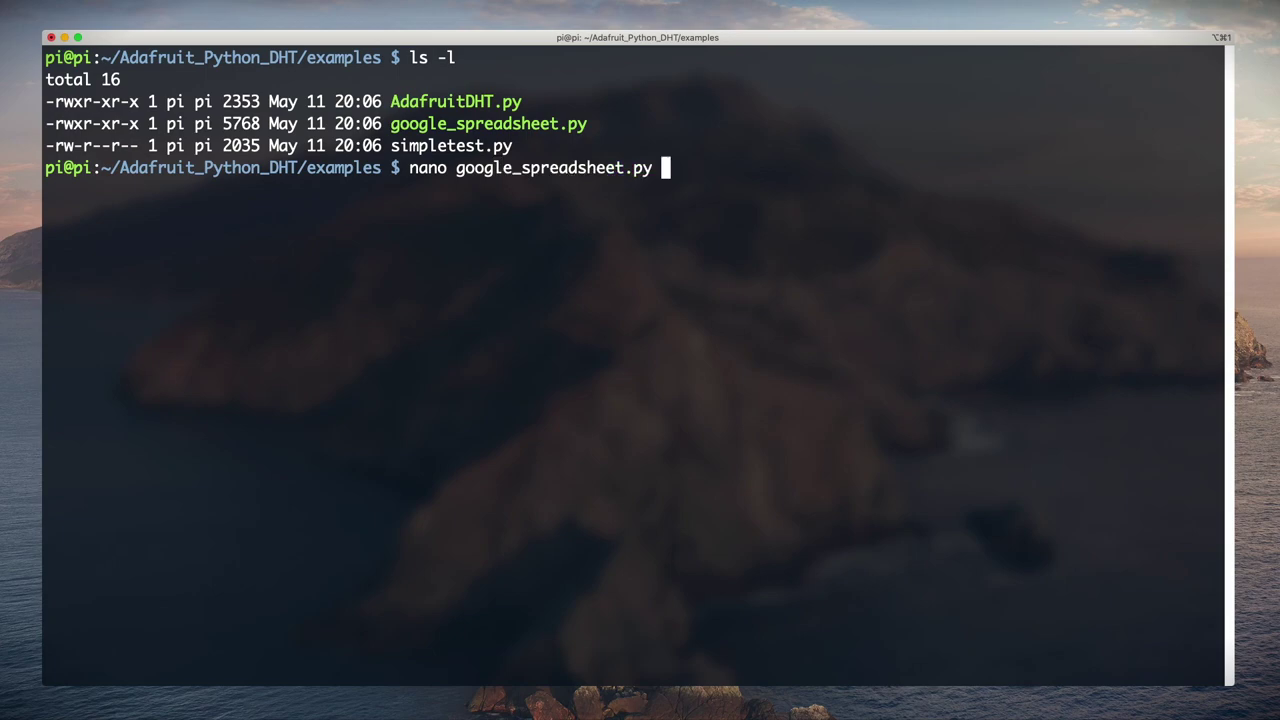
# Step: Copy the pip command from google_spreadsheet.py and run sudo pip install gspread oauth2client
pyautogui.press('Return')
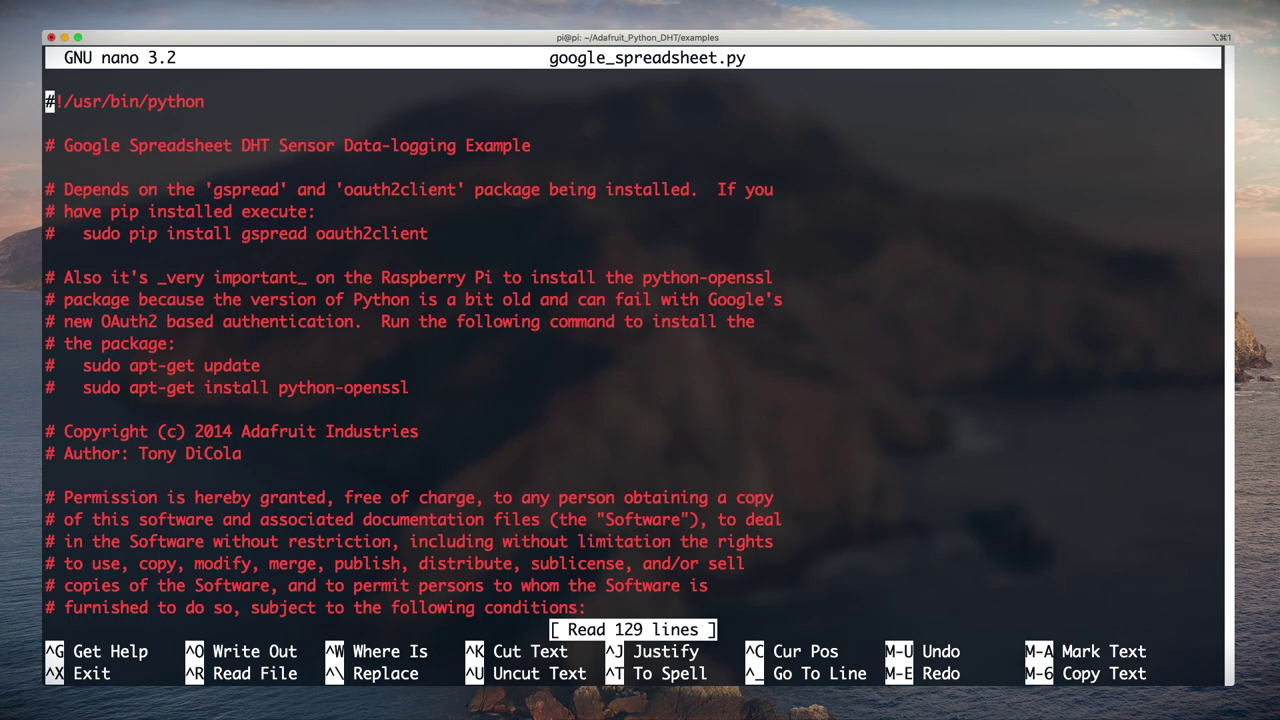
pyautogui.press('Down')
pyautogui.press('Down')
pyautogui.press('Down')
pyautogui.press('Down')
pyautogui.press('Down')
pyautogui.press('Down')
pyautogui.press('Down')
pyautogui.press('Down')
pyautogui.press('Down')
pyautogui.press('Down')
pyautogui.press('Down')
pyautogui.press('Down')
pyautogui.press('Down')
pyautogui.press('Down')
pyautogui.moveTo(82, 233); pyautogui.dragTo(428, 233)
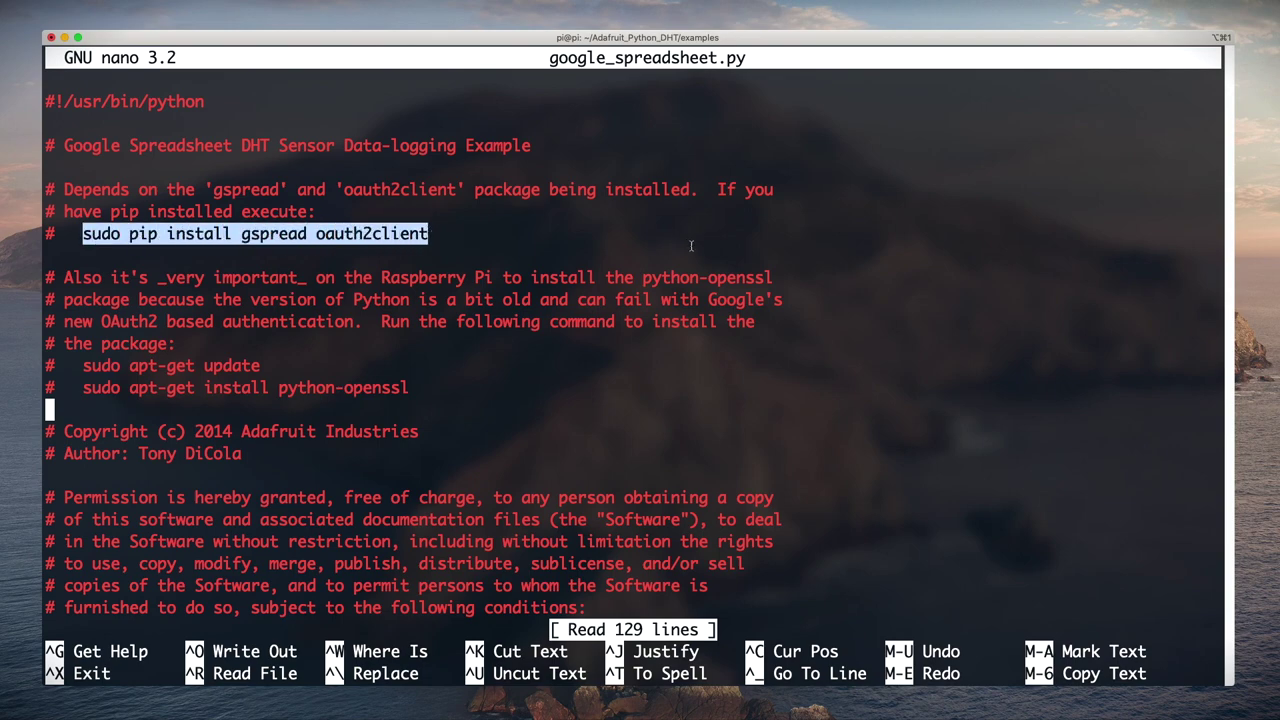
pyautogui.hotkey('ctrl', 'x')
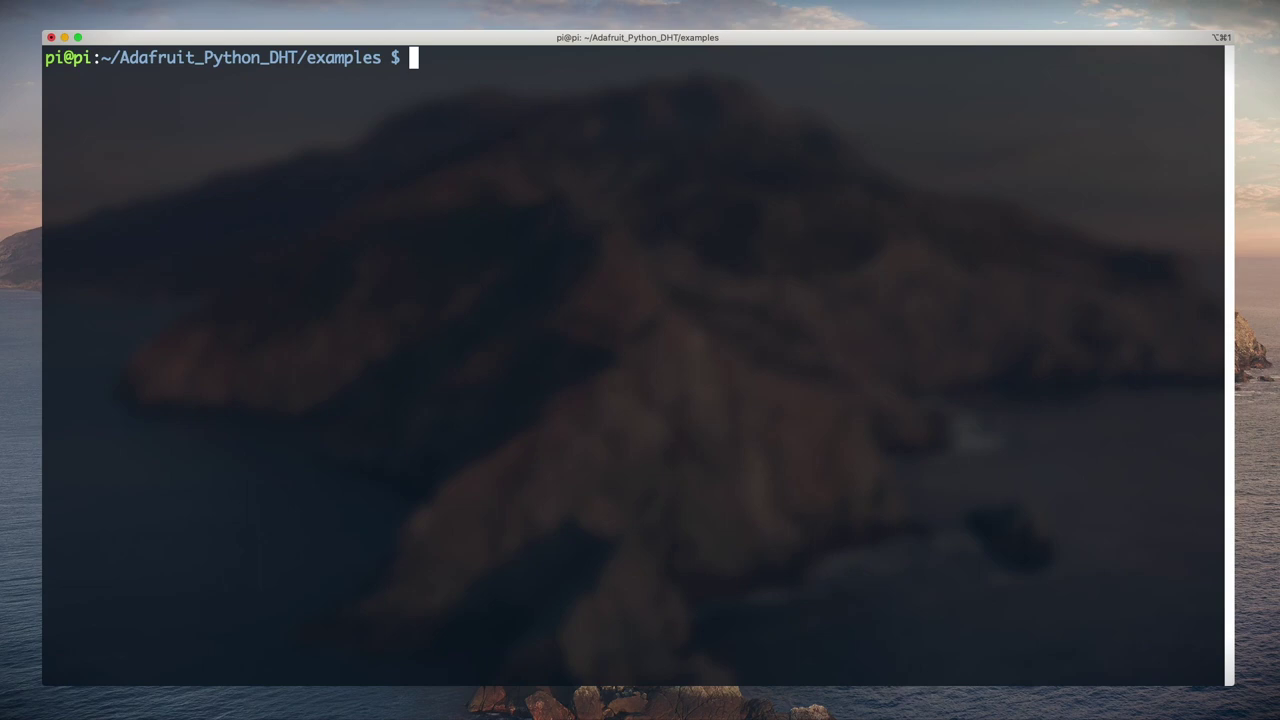
pyautogui.press('super+v')
pyautogui.press('Return')
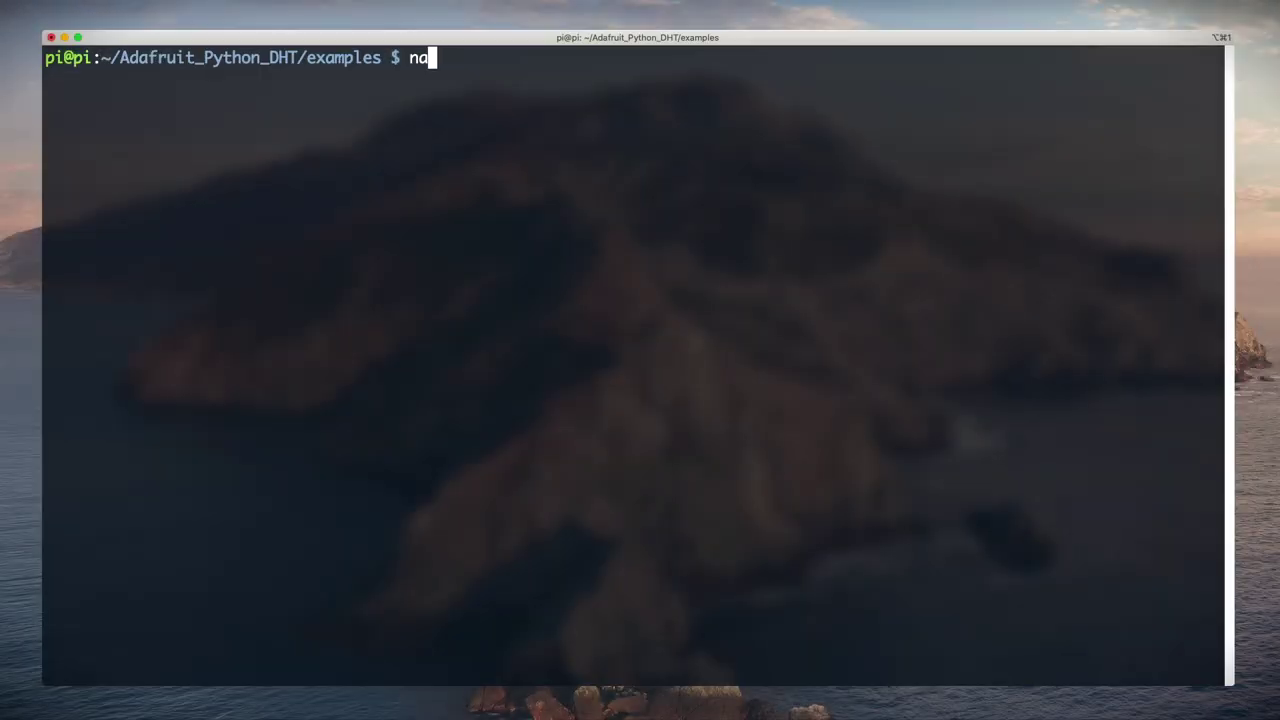
# Step: Reopen google_spreadsheet.py in nano and scroll down to the credential file comments
pyautogui.write('no goog')
pyautogui.press('Tab')
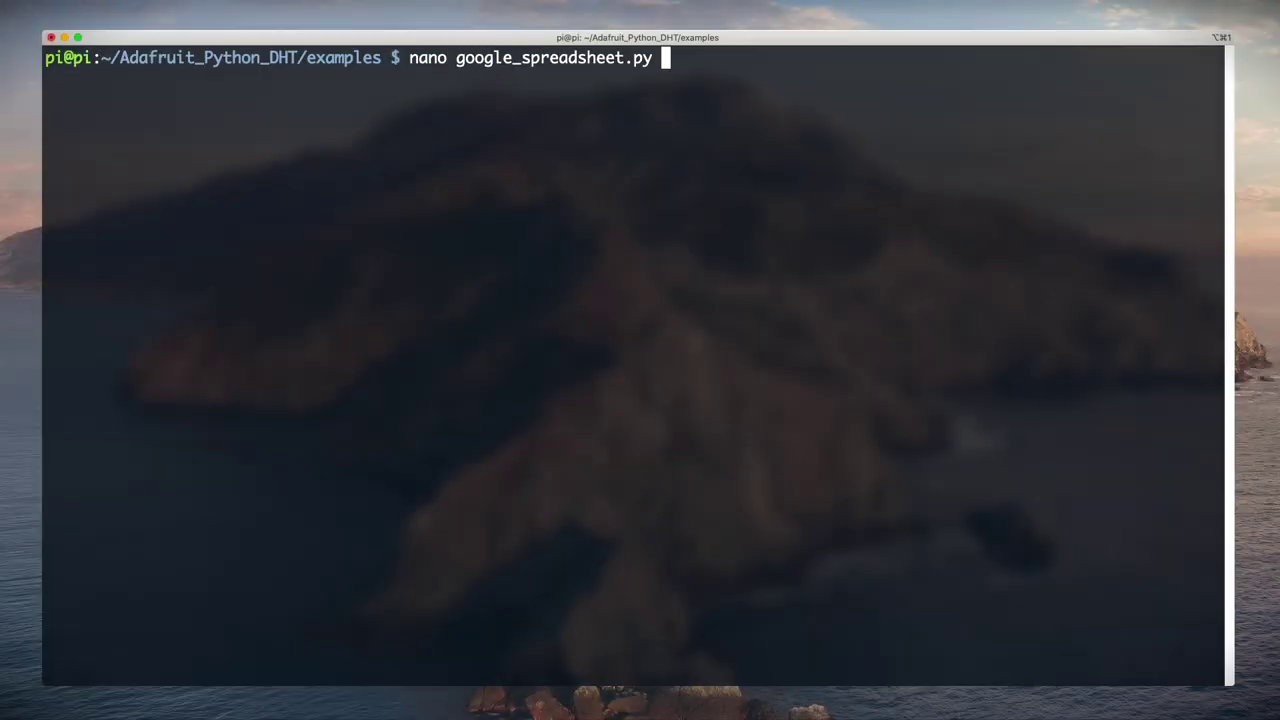
pyautogui.press('Return')
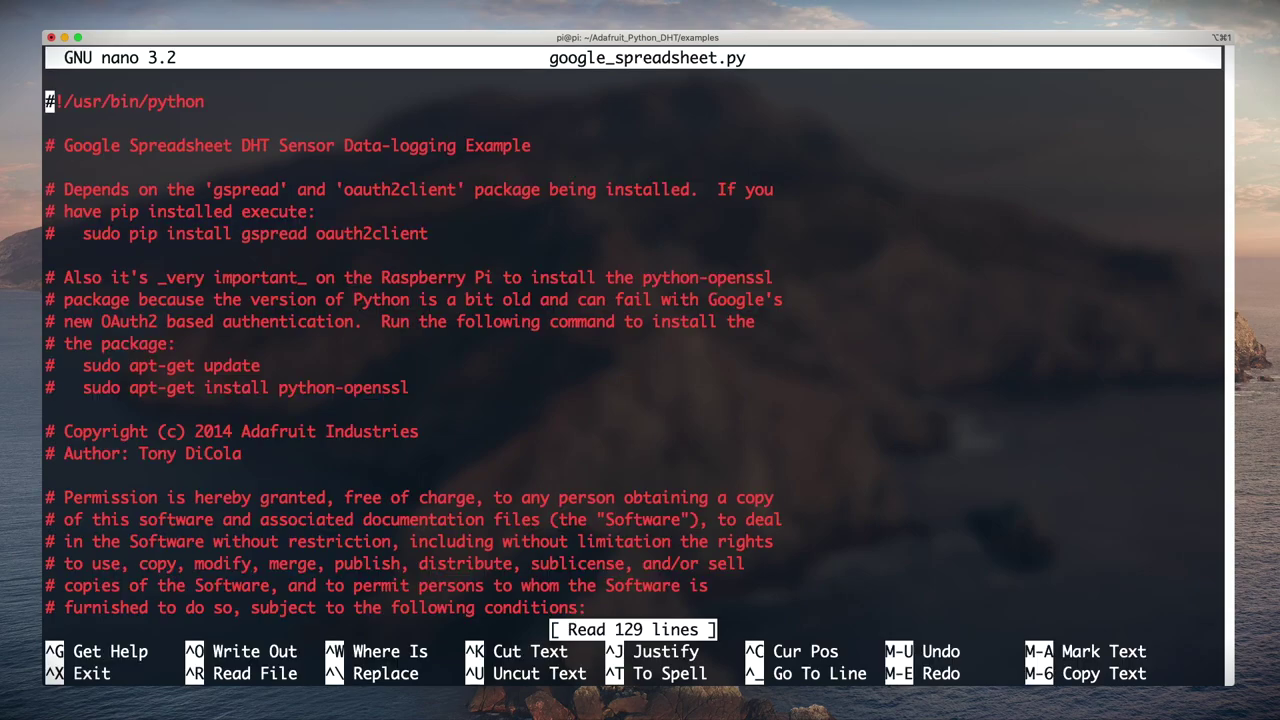
pyautogui.press('Down')
pyautogui.press('Down')
pyautogui.press('Down')
pyautogui.press('Down')
pyautogui.press('Down')
pyautogui.press('Down')
pyautogui.press('Down')
pyautogui.press('Down')
pyautogui.press('Down')
pyautogui.press('Down')
pyautogui.press('Down')
pyautogui.press('Down')
pyautogui.press('Down')
pyautogui.press('Down')
pyautogui.press('Down')
pyautogui.press('Down')
pyautogui.press('Down')
pyautogui.press('Down')
pyautogui.press('Down')
pyautogui.press('Down')
pyautogui.press('Down')
pyautogui.press('Down')
pyautogui.press('Down')
pyautogui.press('Down')
pyautogui.press('Down')
pyautogui.press('Down')
pyautogui.press('Down')
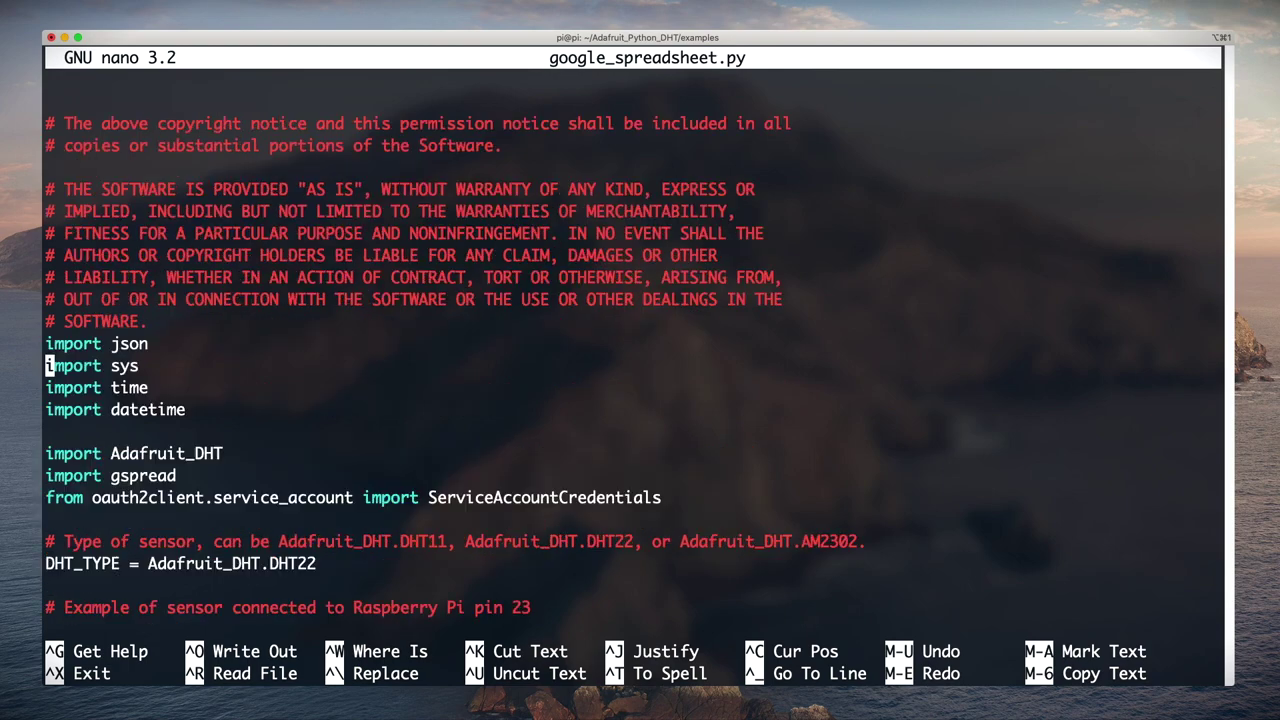
pyautogui.press('Down')
pyautogui.press('Down')
pyautogui.press('Down')
pyautogui.press('Down')
pyautogui.press('Down')
pyautogui.press('Down')
pyautogui.press('Down')
pyautogui.press('Down')
pyautogui.press('Down')
pyautogui.press('Down')
pyautogui.press('Down')
pyautogui.press('Down')
pyautogui.press('Down')
pyautogui.press('Down')
pyautogui.press('Down')
pyautogui.press('Down')
pyautogui.press('Down')
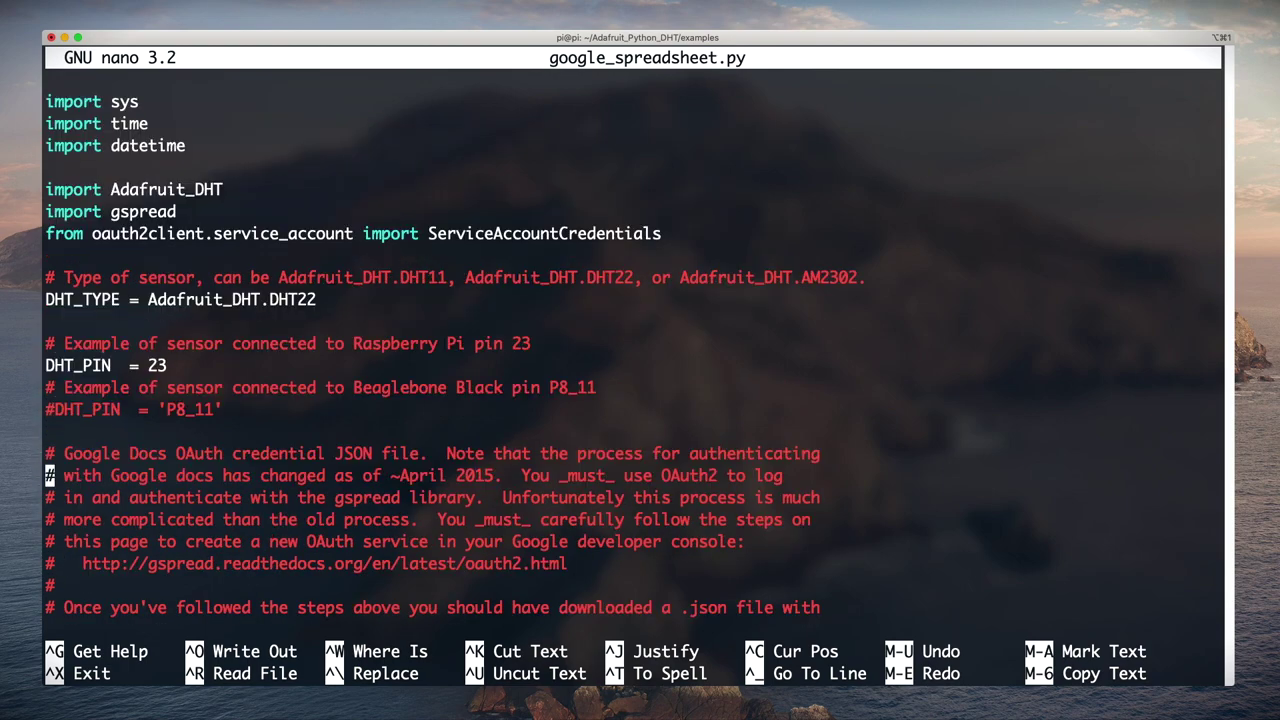
pyautogui.press('Down')
pyautogui.press('Down')
pyautogui.press('Down')
pyautogui.press('Down')
pyautogui.press('Down')
pyautogui.press('Down')
pyautogui.press('Down')
pyautogui.press('Down')
pyautogui.press('Down')
pyautogui.press('Down')
pyautogui.press('Down')
pyautogui.press('Down')
pyautogui.press('Down')
pyautogui.press('Down')
pyautogui.press('Down')
pyautogui.press('Down')
# Step: Create a new Google Developers Console project named ThisIsPi
pyautogui.moveTo(45, 189); pyautogui.dragTo(195, 607)
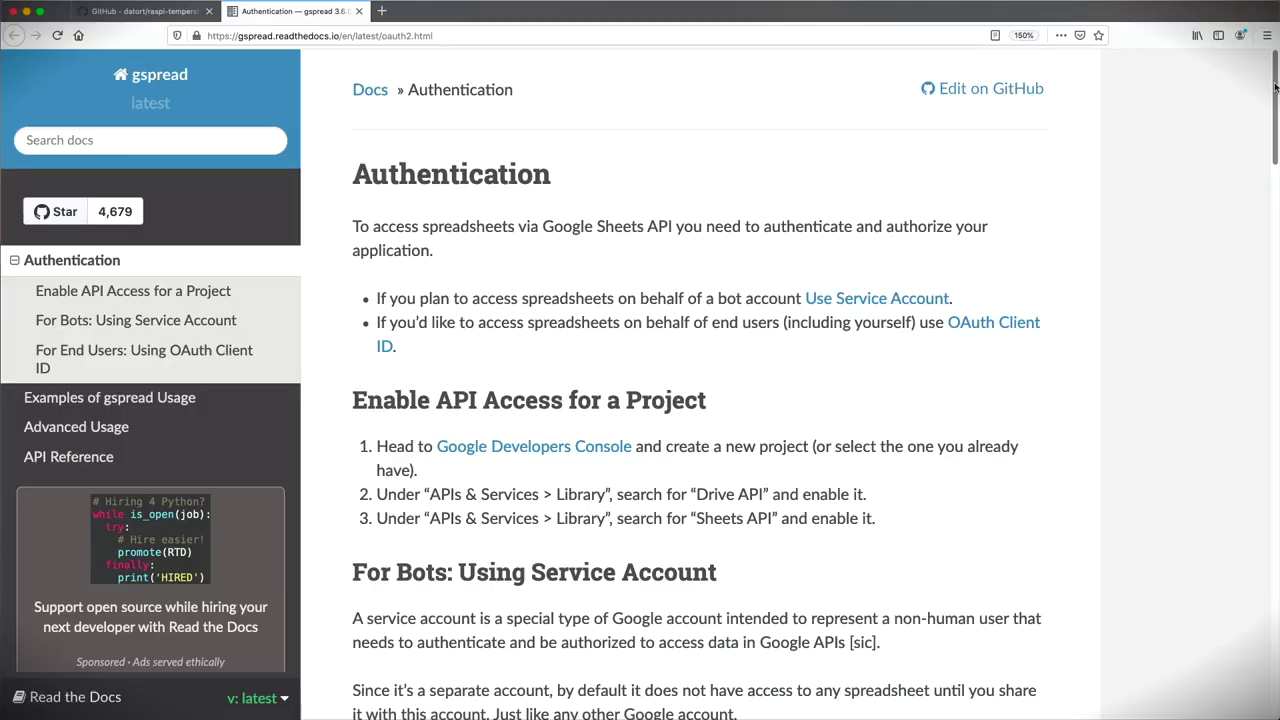
pyautogui.scroll(-5, 1274, 88)
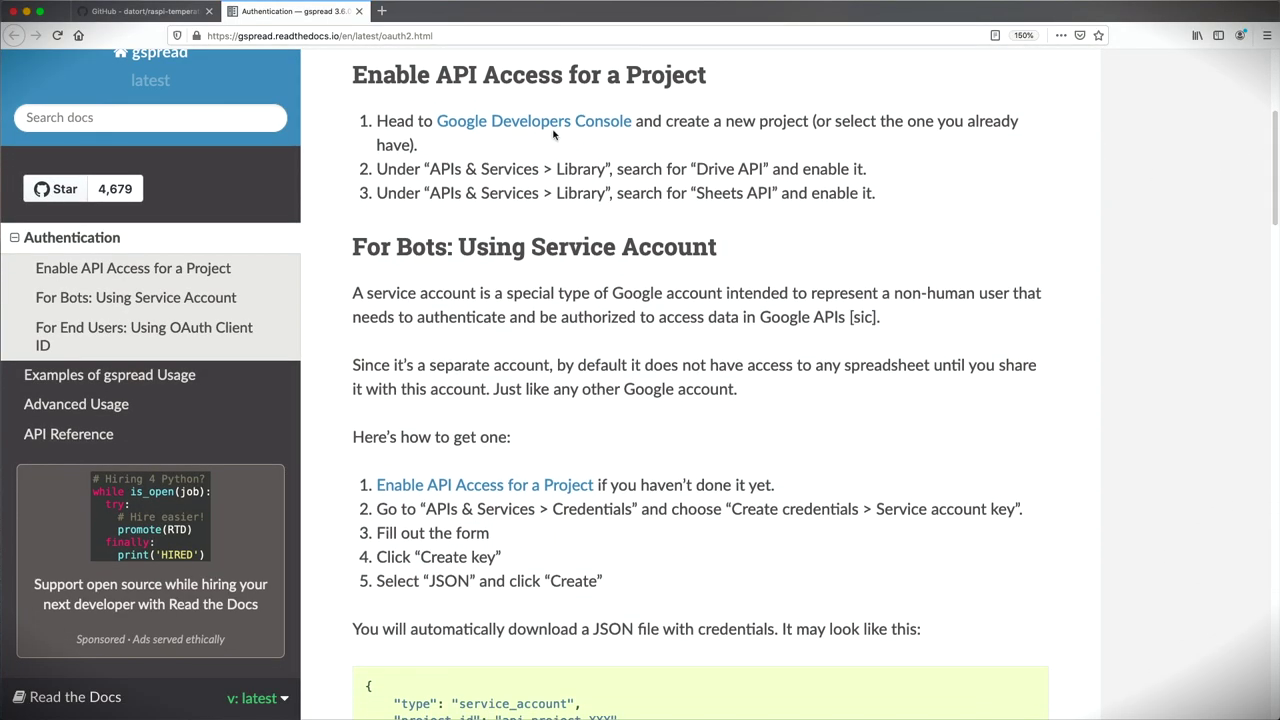
pyautogui.click(545, 126)
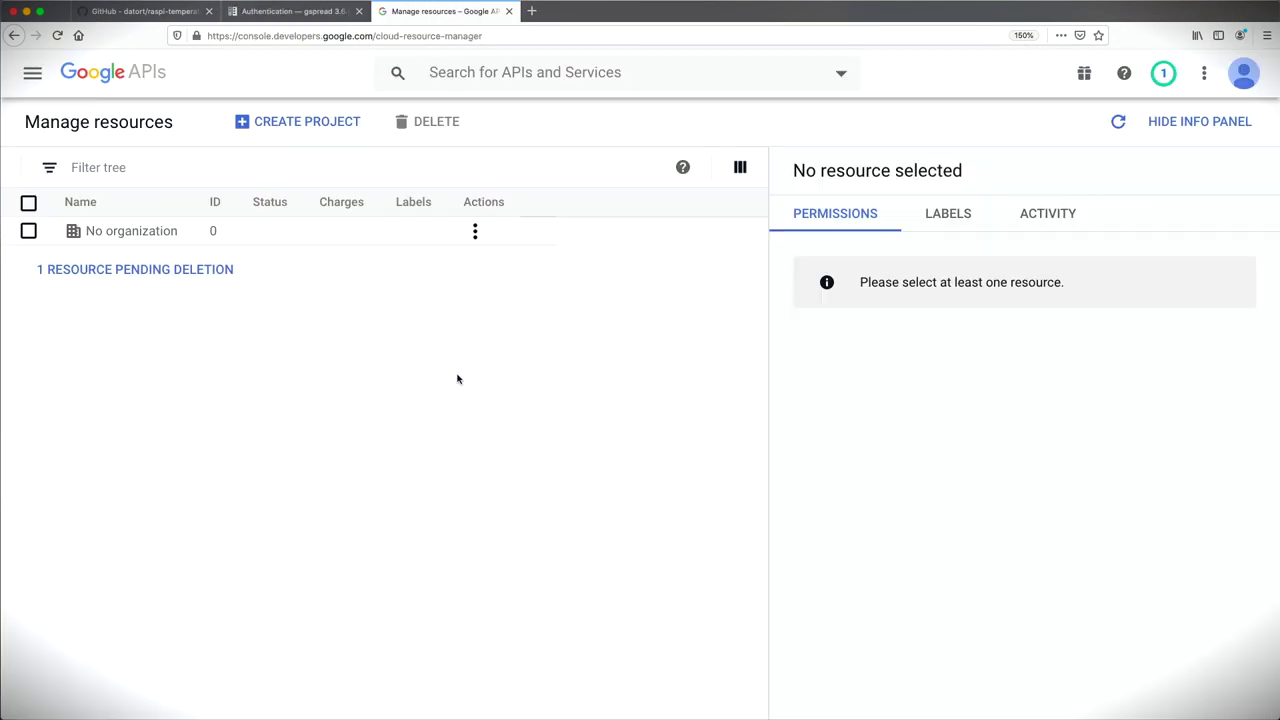
pyautogui.click(323, 133)
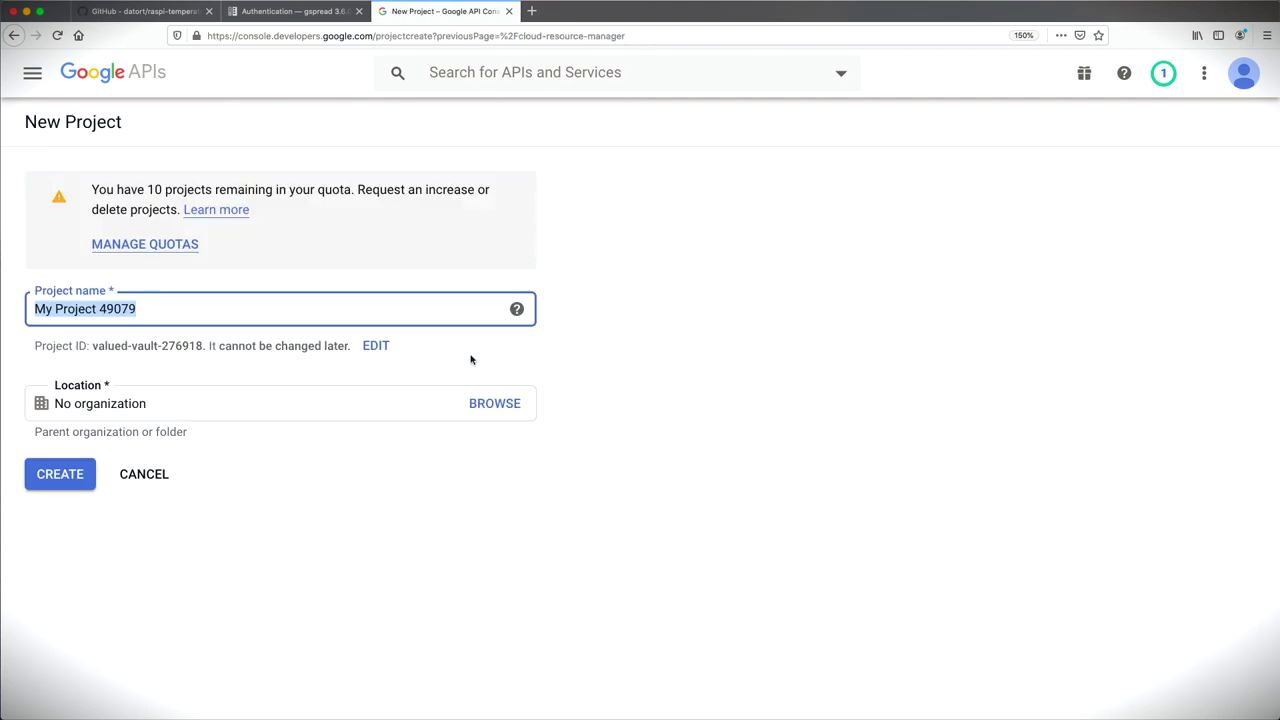
pyautogui.write('ThisIsPi')
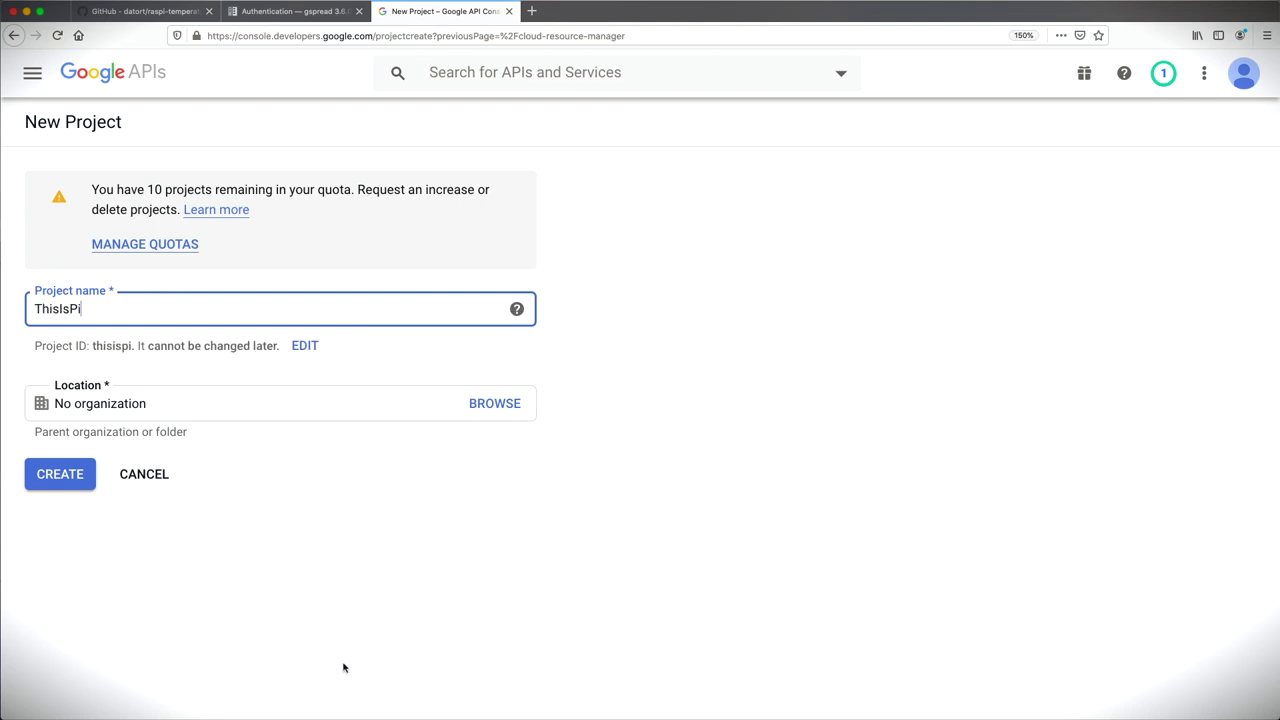
pyautogui.click(70, 491)
# Step: Search for the Google Drive API and enable it
pyautogui.click(620, 72)
pyautogui.write('Driv')
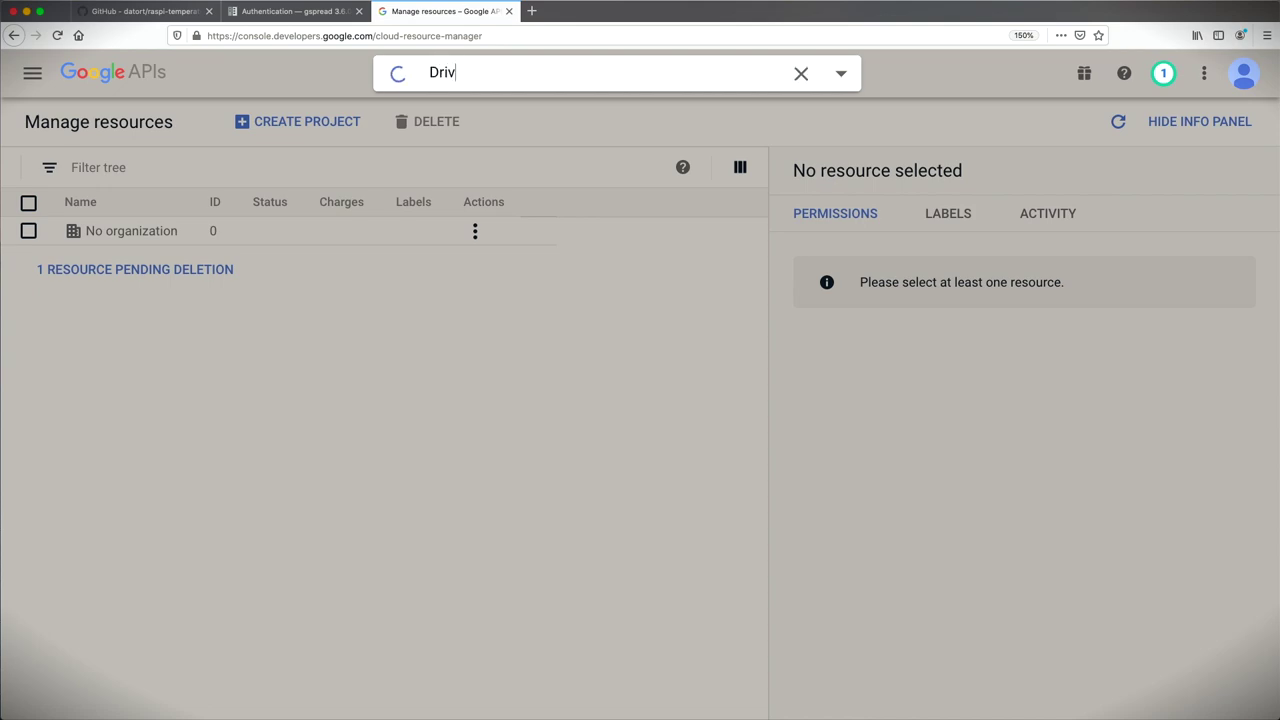
pyautogui.write('e API')
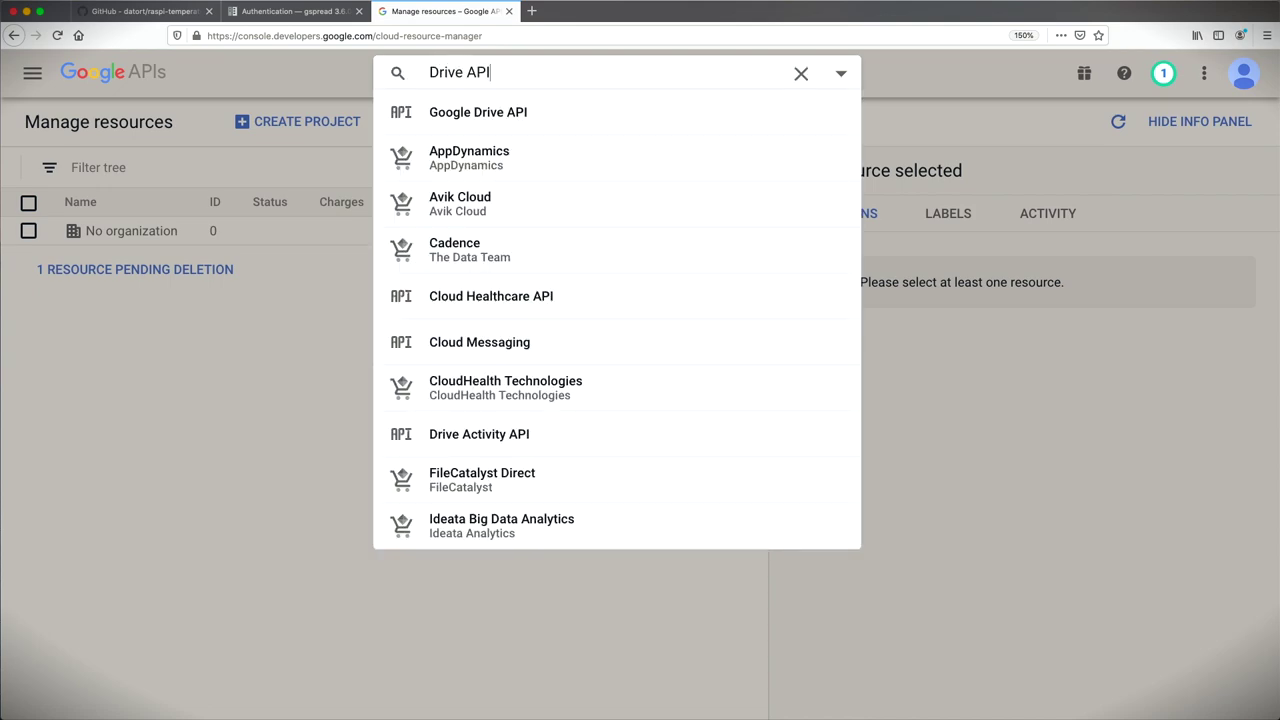
pyautogui.click(527, 113)
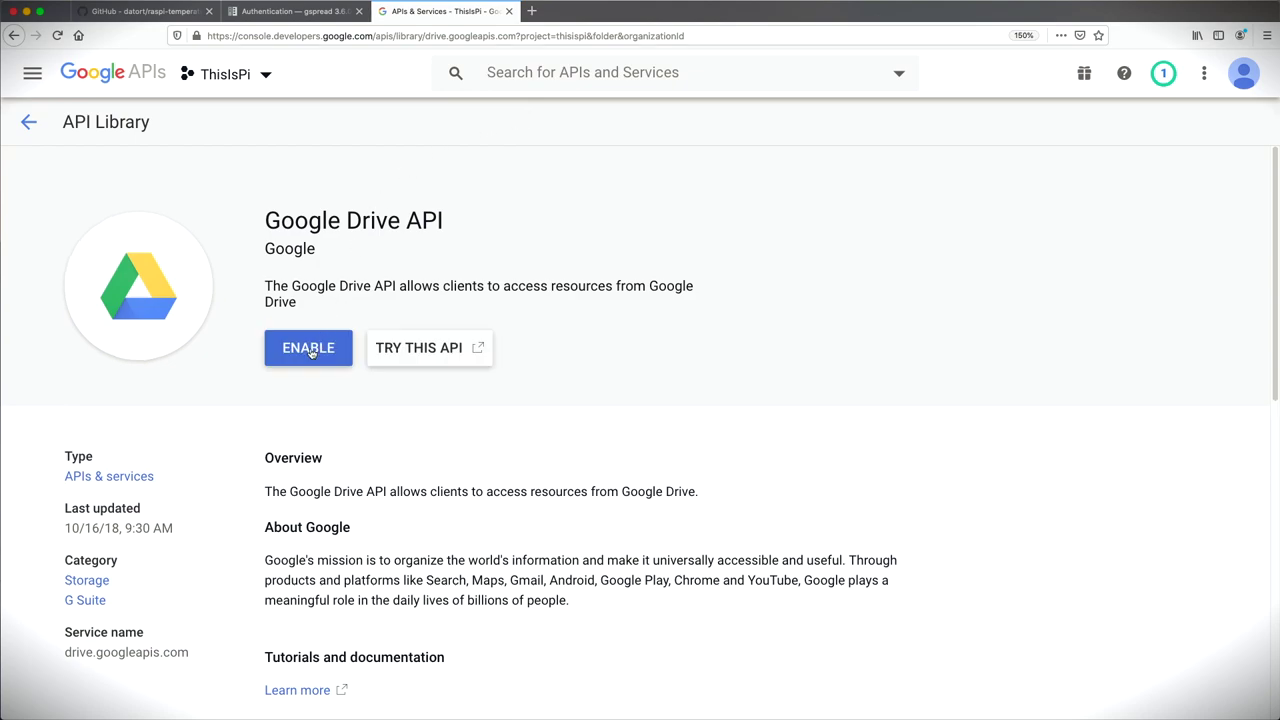
pyautogui.click(310, 351)
# Step: Search for the Google Sheets API and enable it too
pyautogui.click(550, 72)
pyautogui.write('Sheets API')
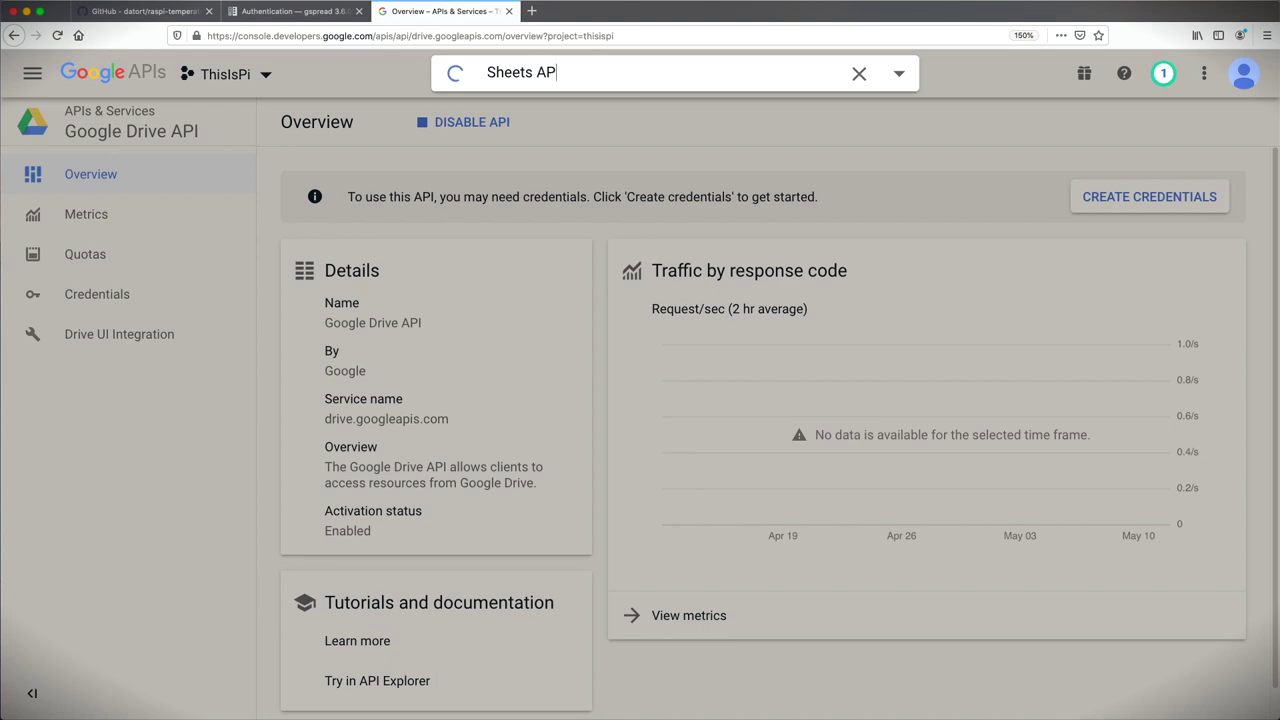
pyautogui.click(555, 112)
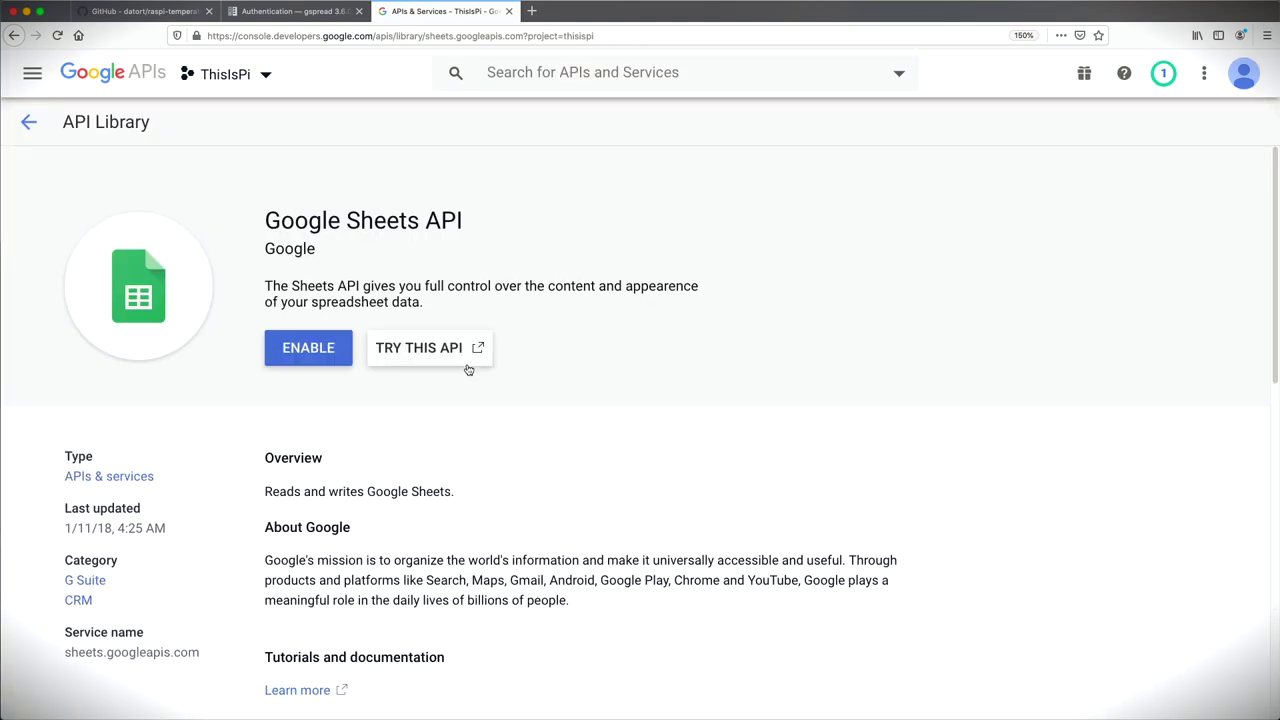
pyautogui.click(308, 350)
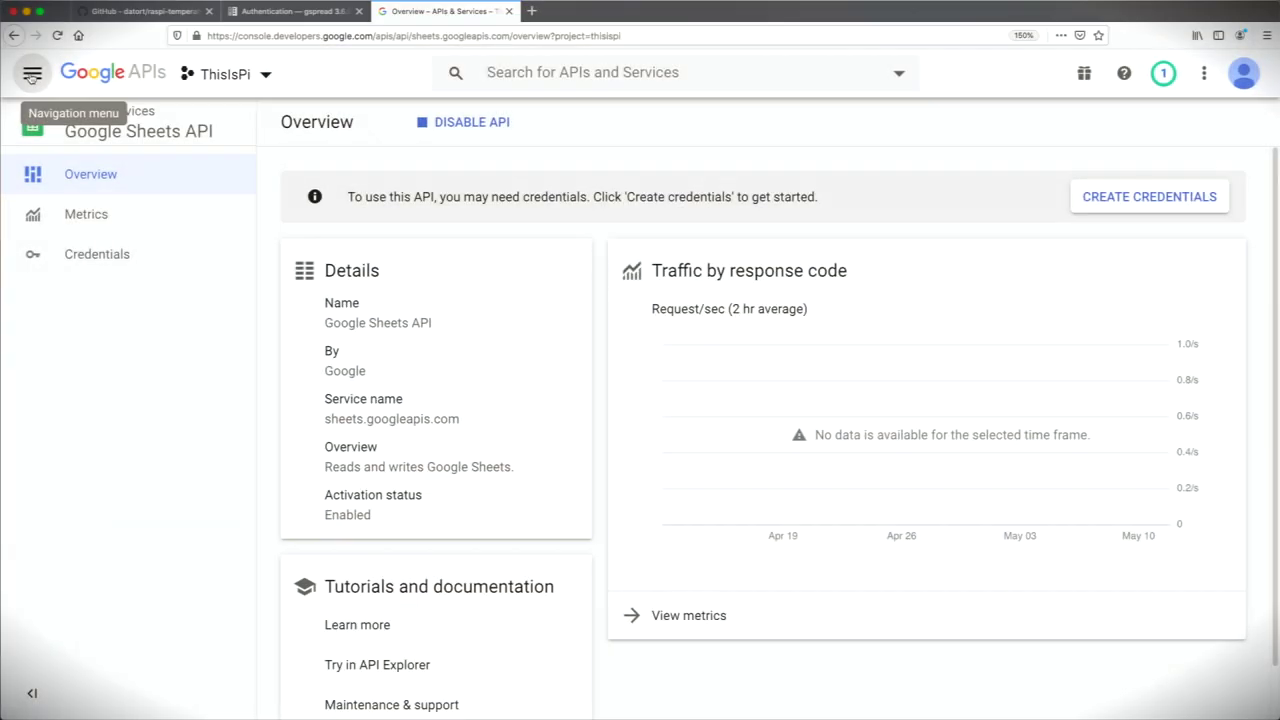
pyautogui.click(33, 75)
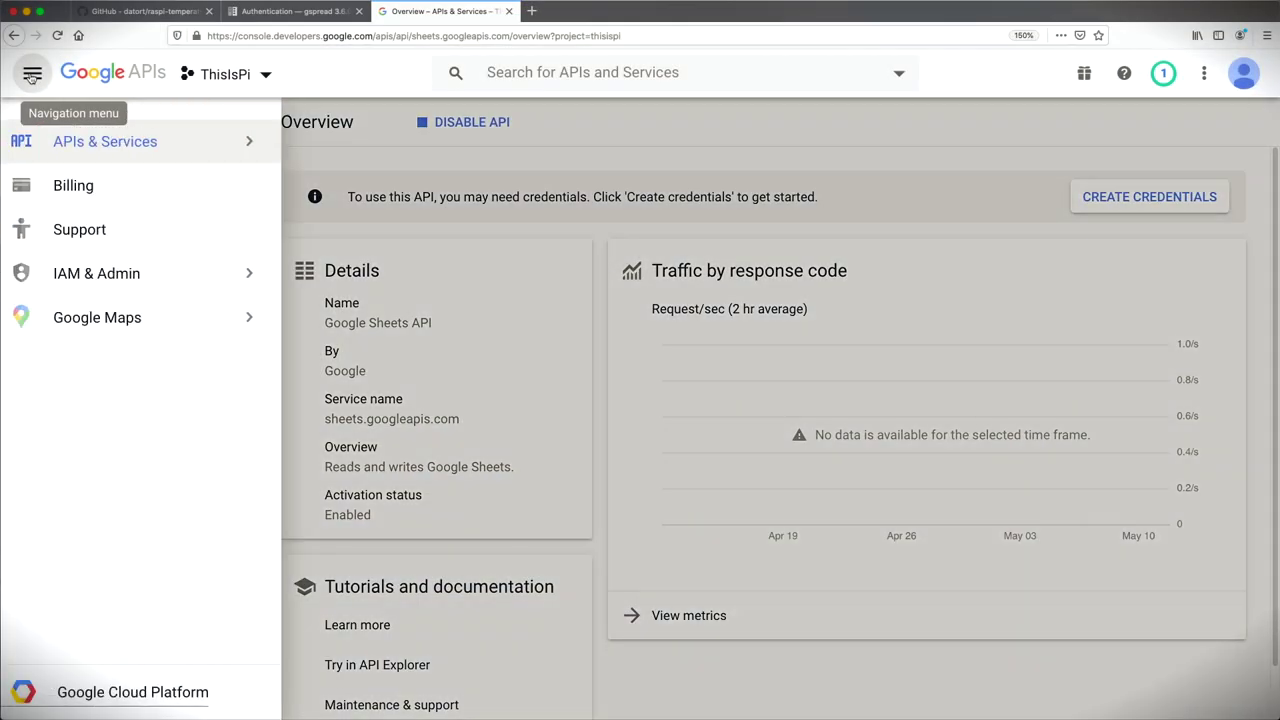
# Step: Create a new service account named pi from the Credentials page
pyautogui.moveTo(97, 155)
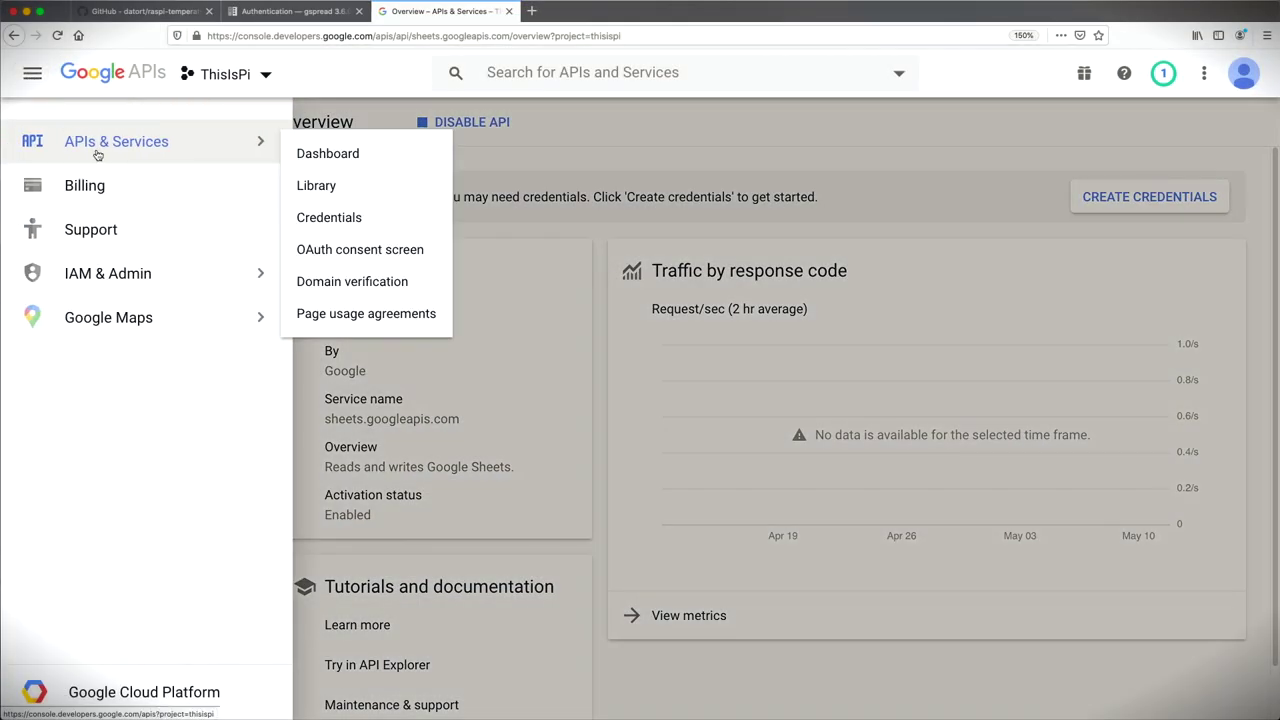
pyautogui.click(329, 217)
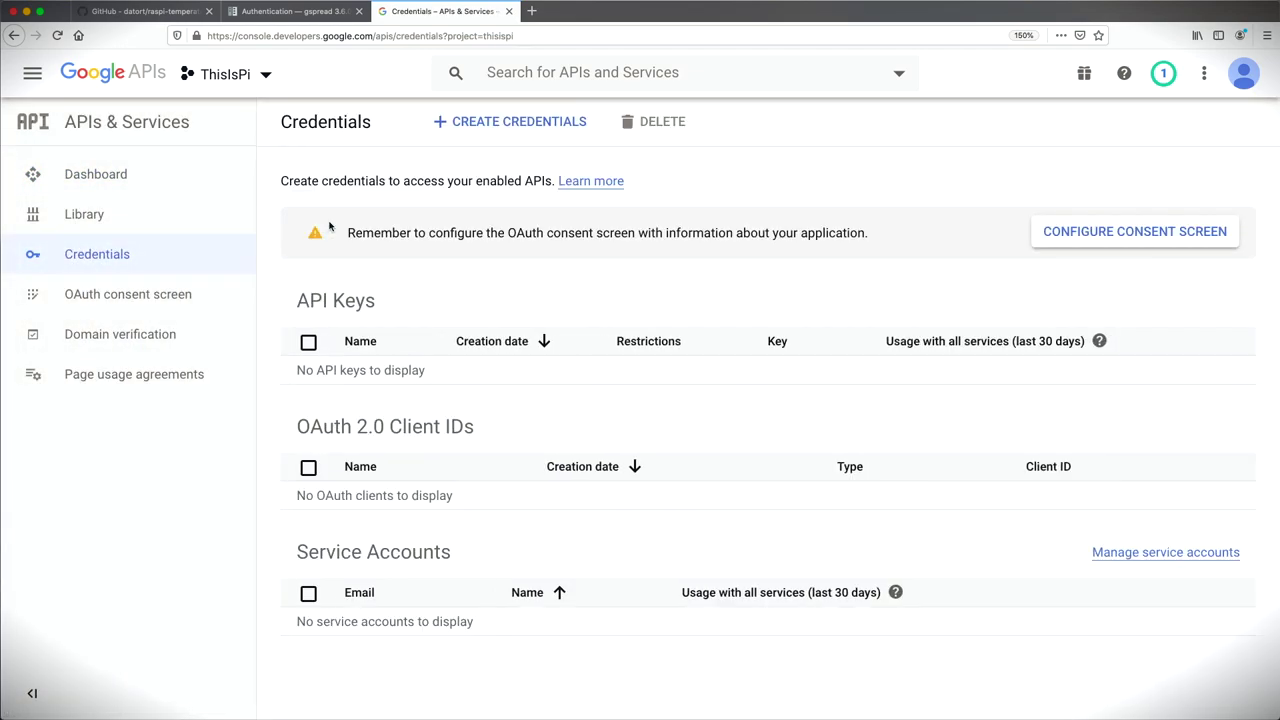
pyautogui.click(508, 123)
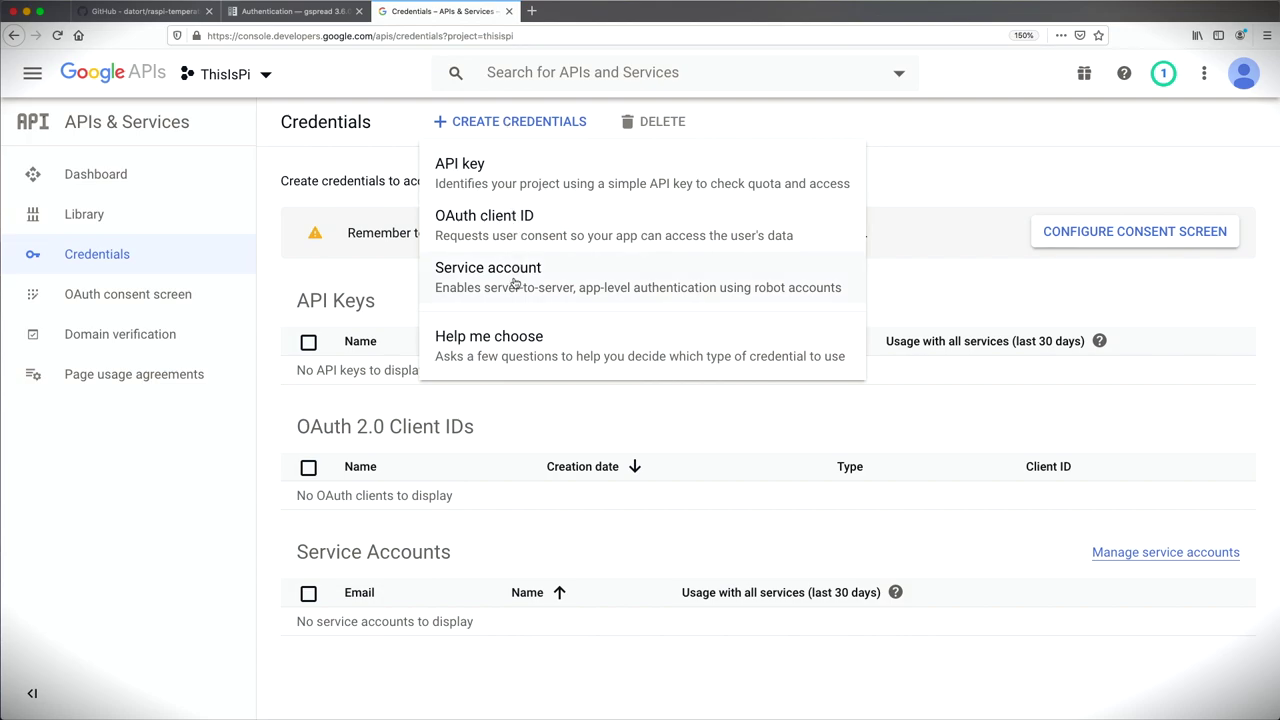
pyautogui.click(515, 284)
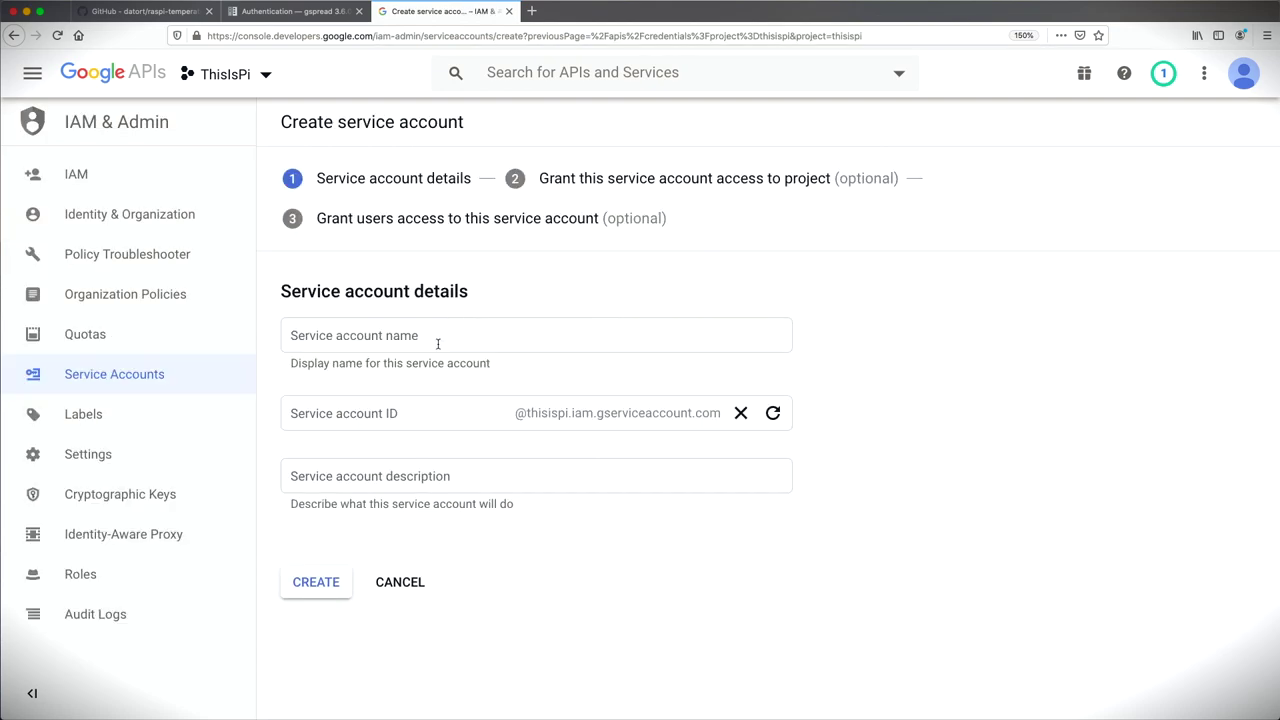
pyautogui.click(437, 344)
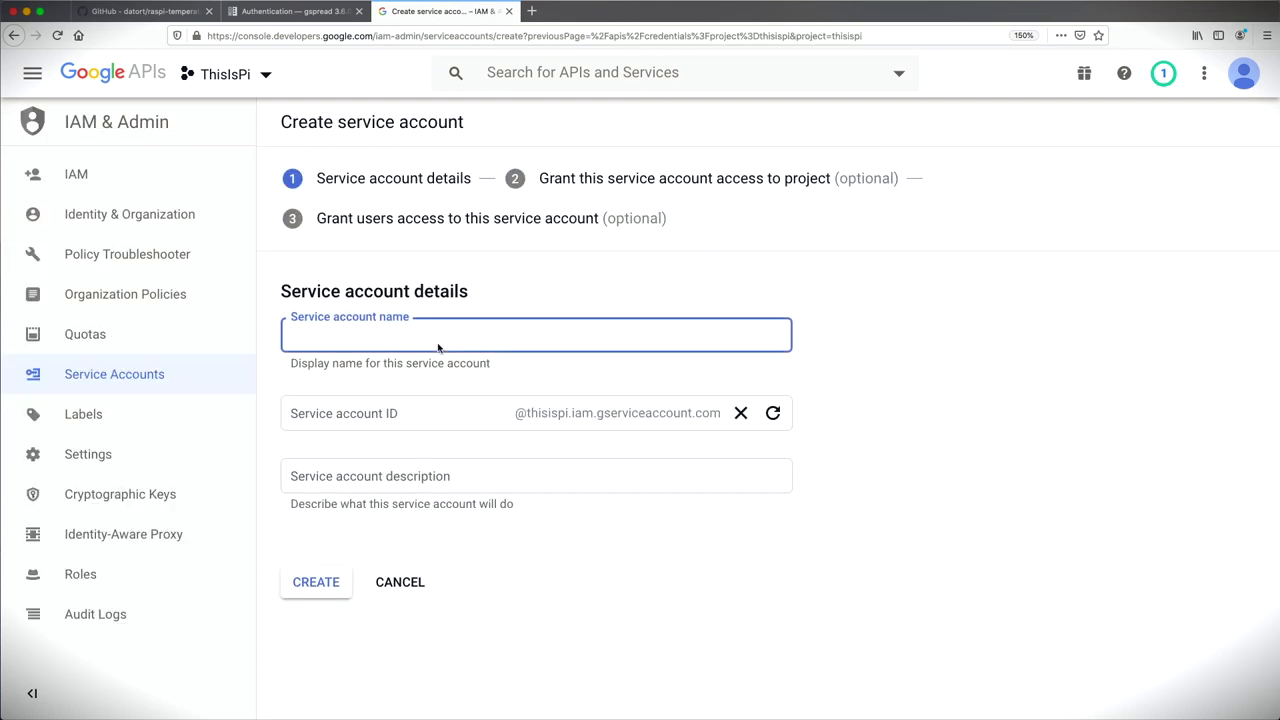
pyautogui.write('pi')
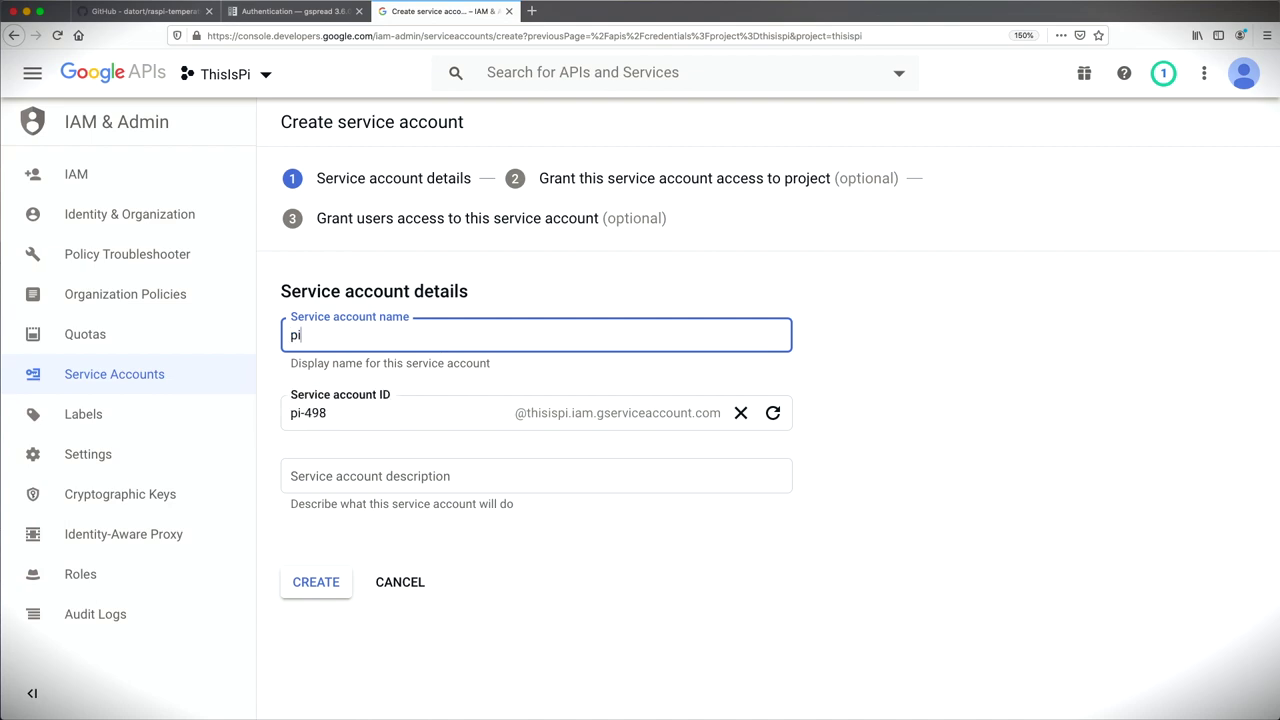
pyautogui.click(331, 589)
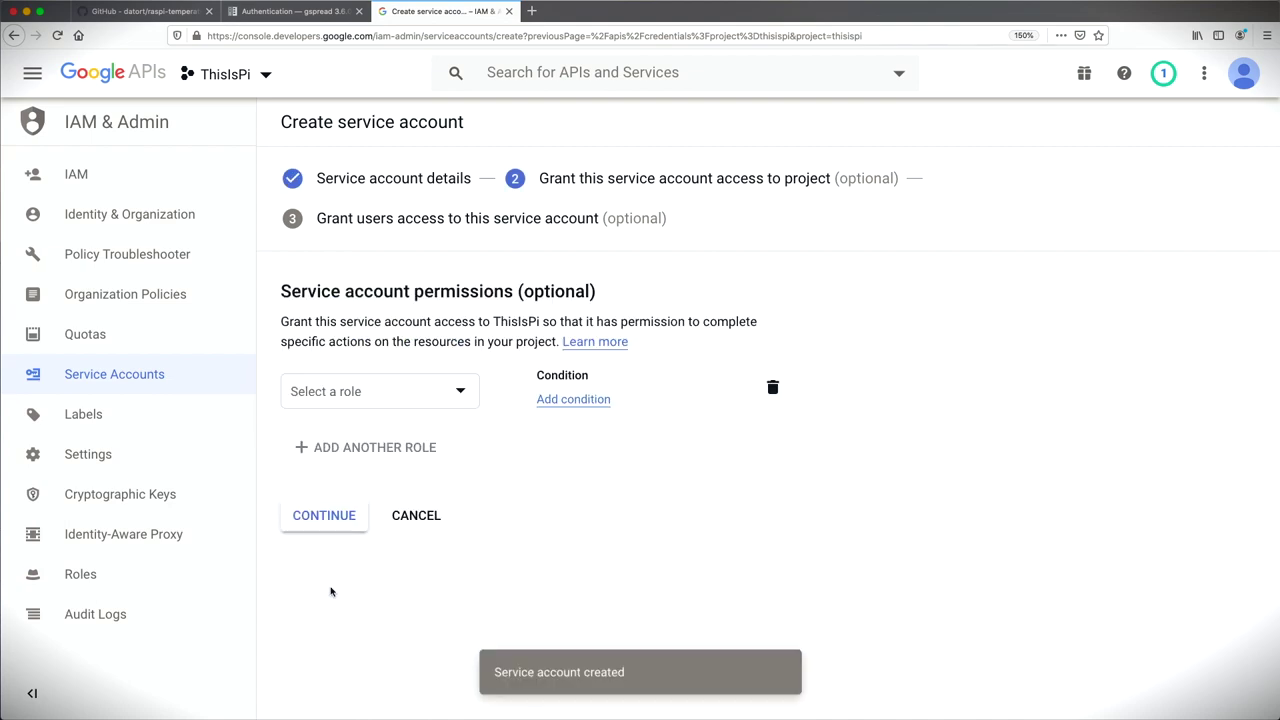
# Step: Grant the pi account the Editor role and save its JSON private key
pyautogui.click(460, 393)
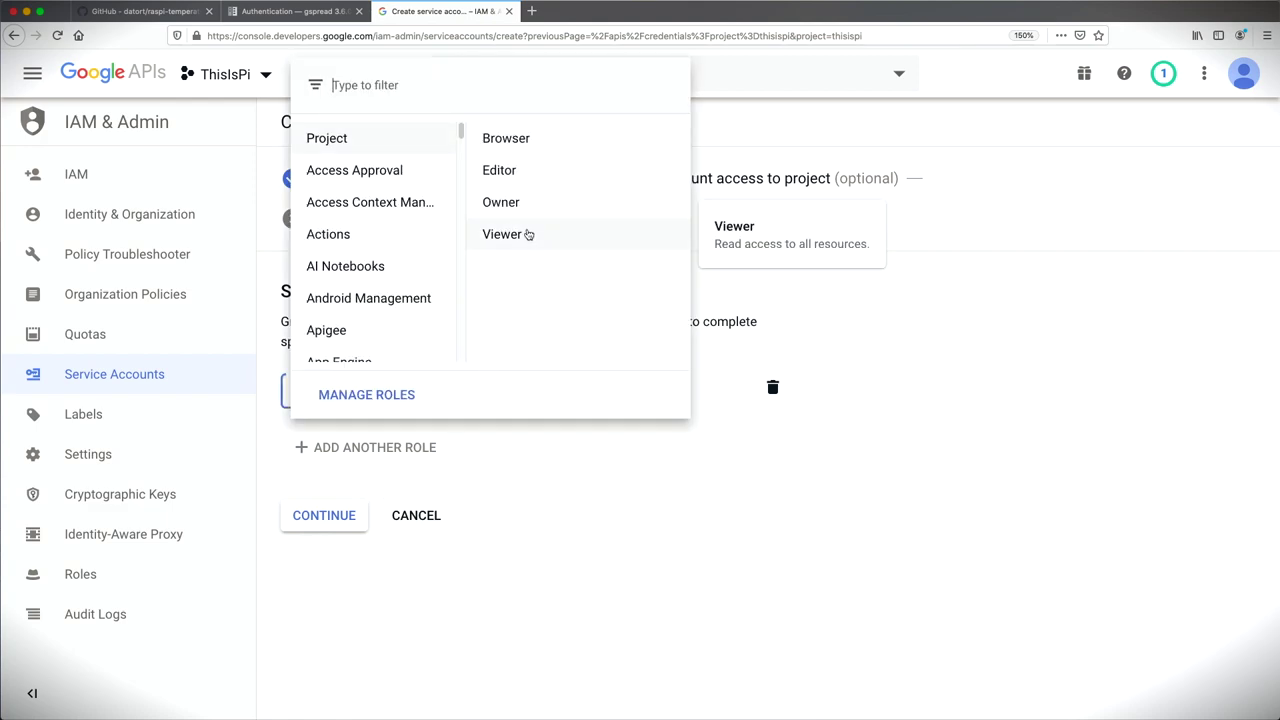
pyautogui.click(551, 172)
pyautogui.click(326, 531)
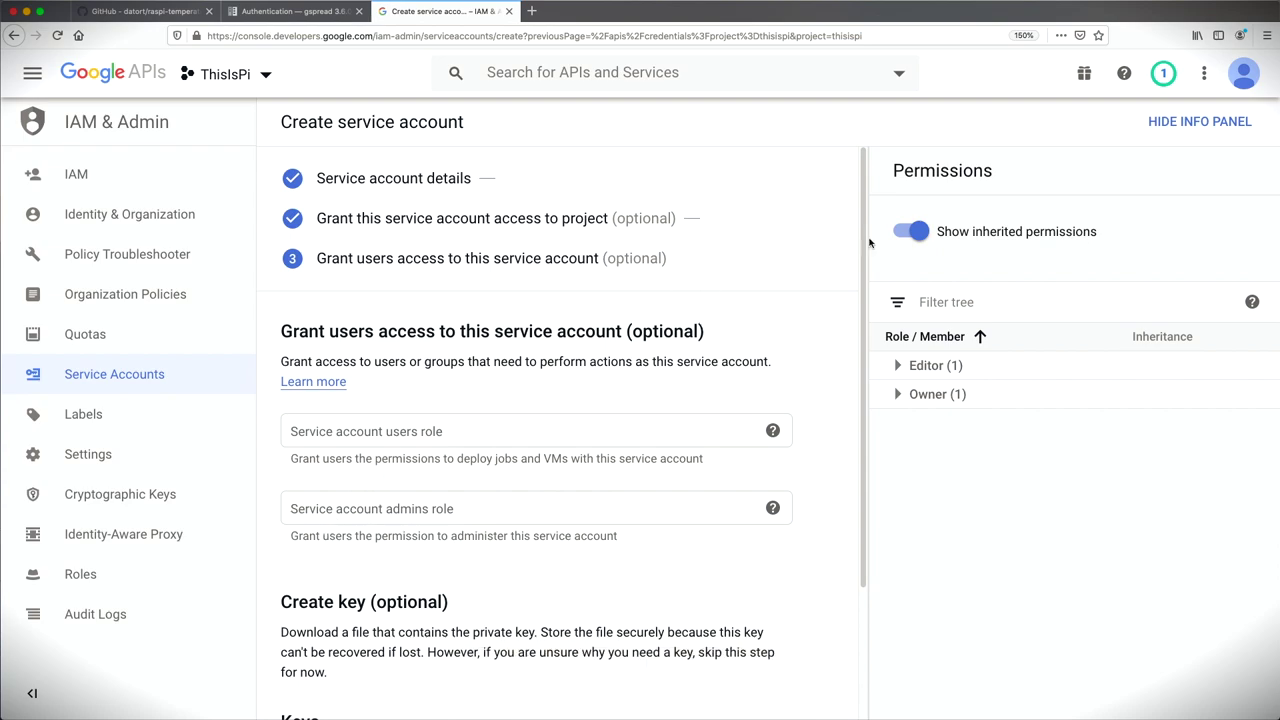
pyautogui.moveTo(864, 244); pyautogui.dragTo(851, 420)
pyautogui.click(344, 606)
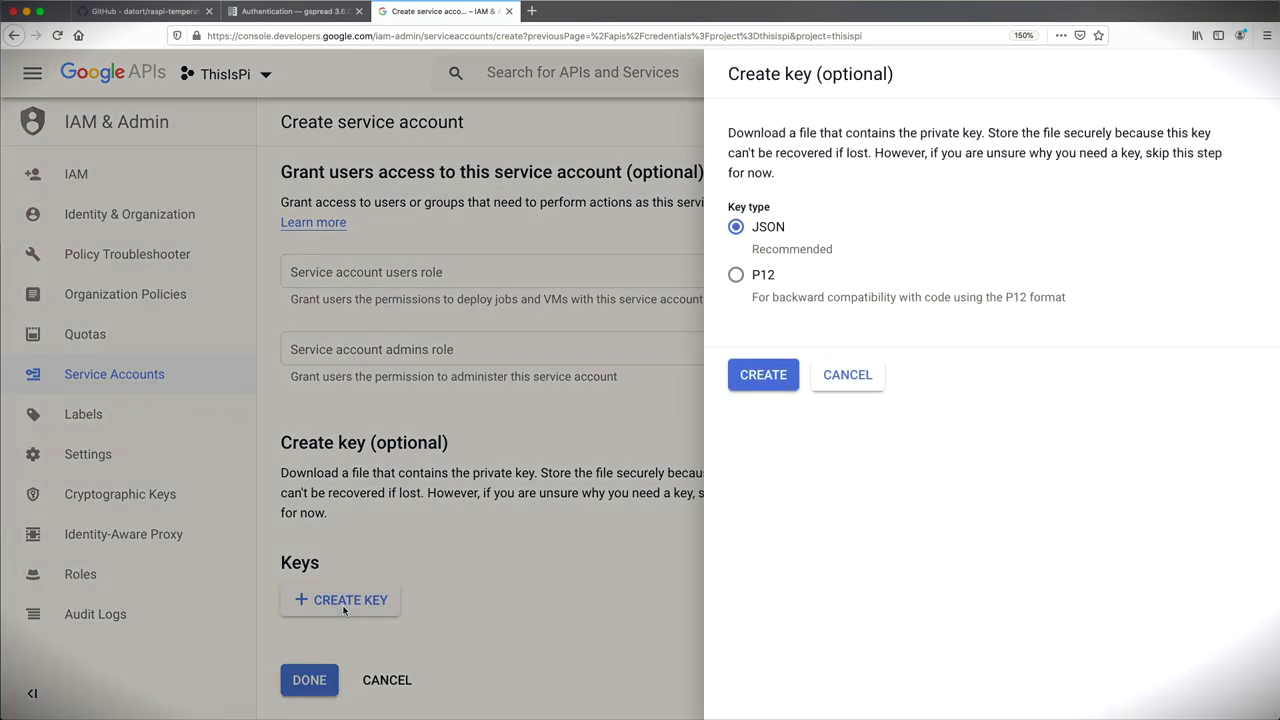
pyautogui.click(760, 378)
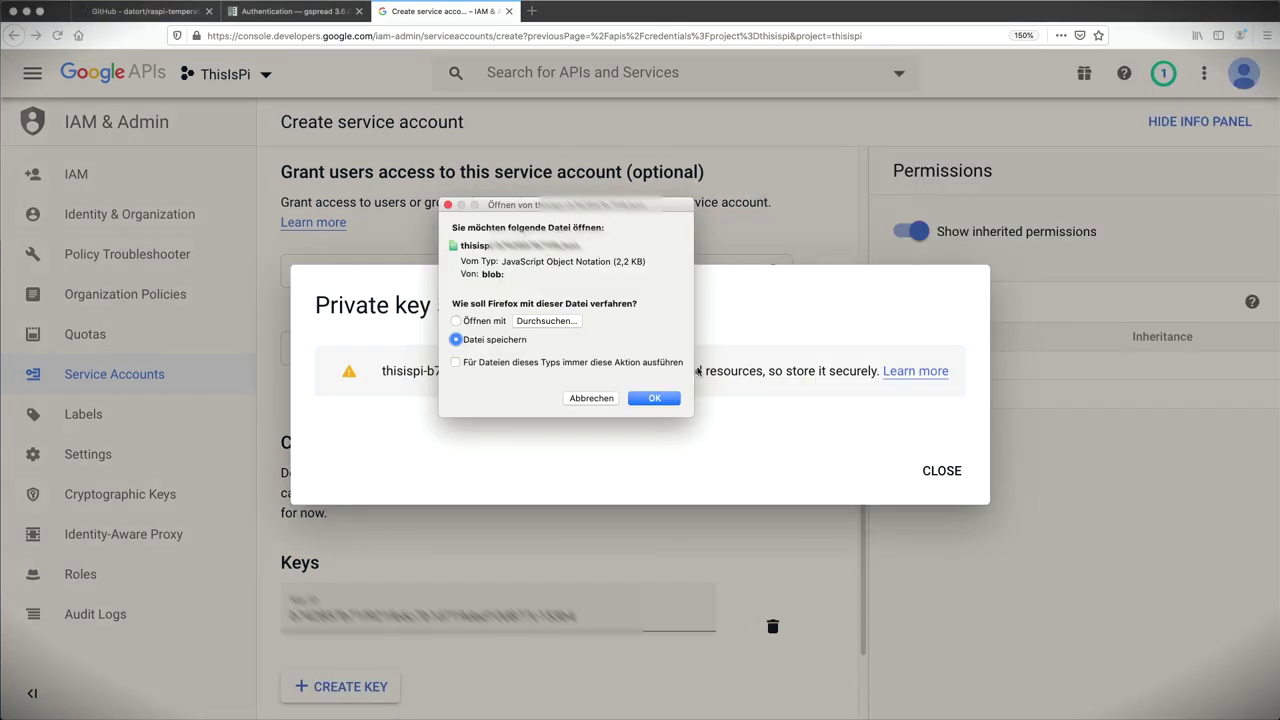
pyautogui.click(645, 399)
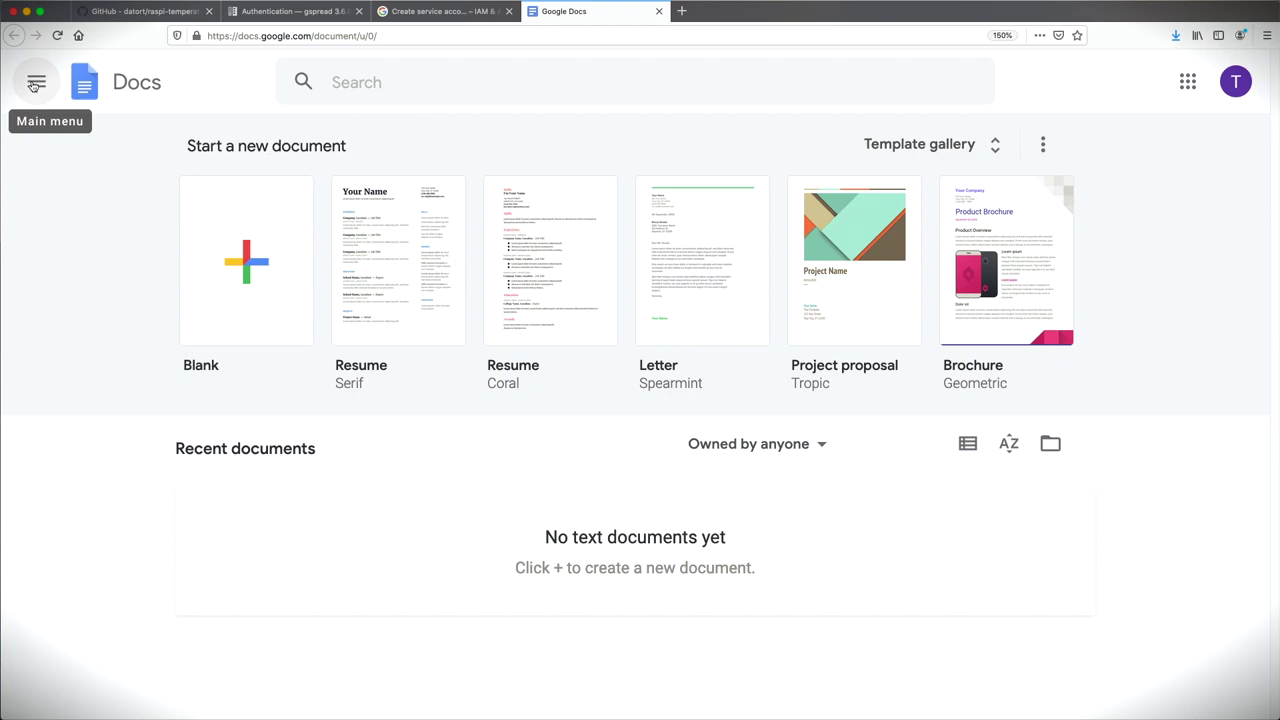
# Step: Switch from Docs to Sheets and start a Blank spreadsheet
pyautogui.click(35, 86)
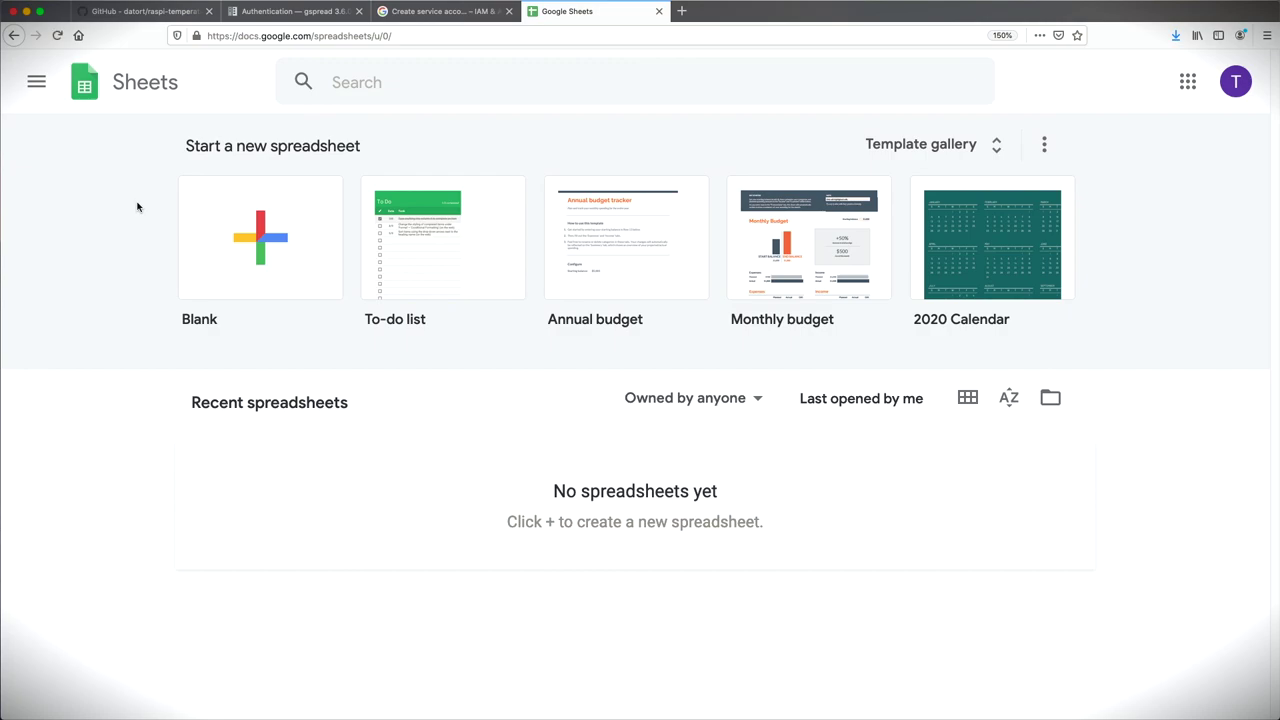
pyautogui.click(265, 233)
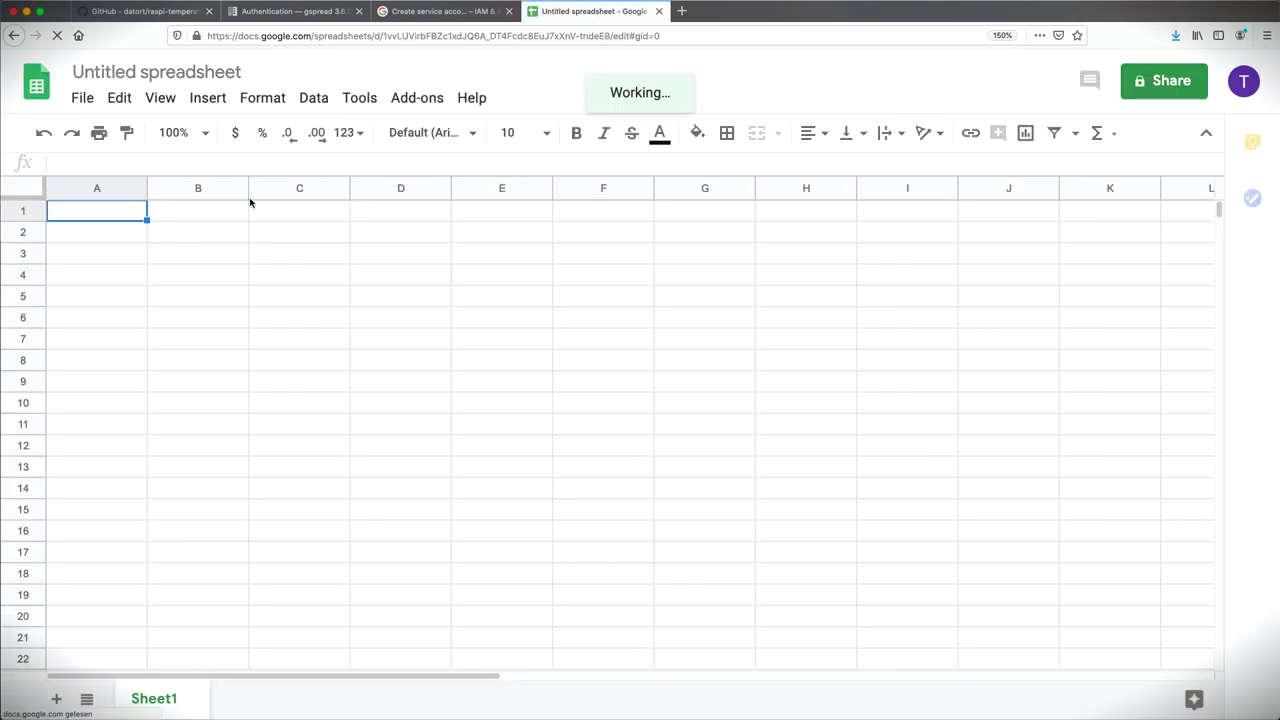
# Step: Rename the untitled spreadsheet to rpi-temp
pyautogui.click(199, 71)
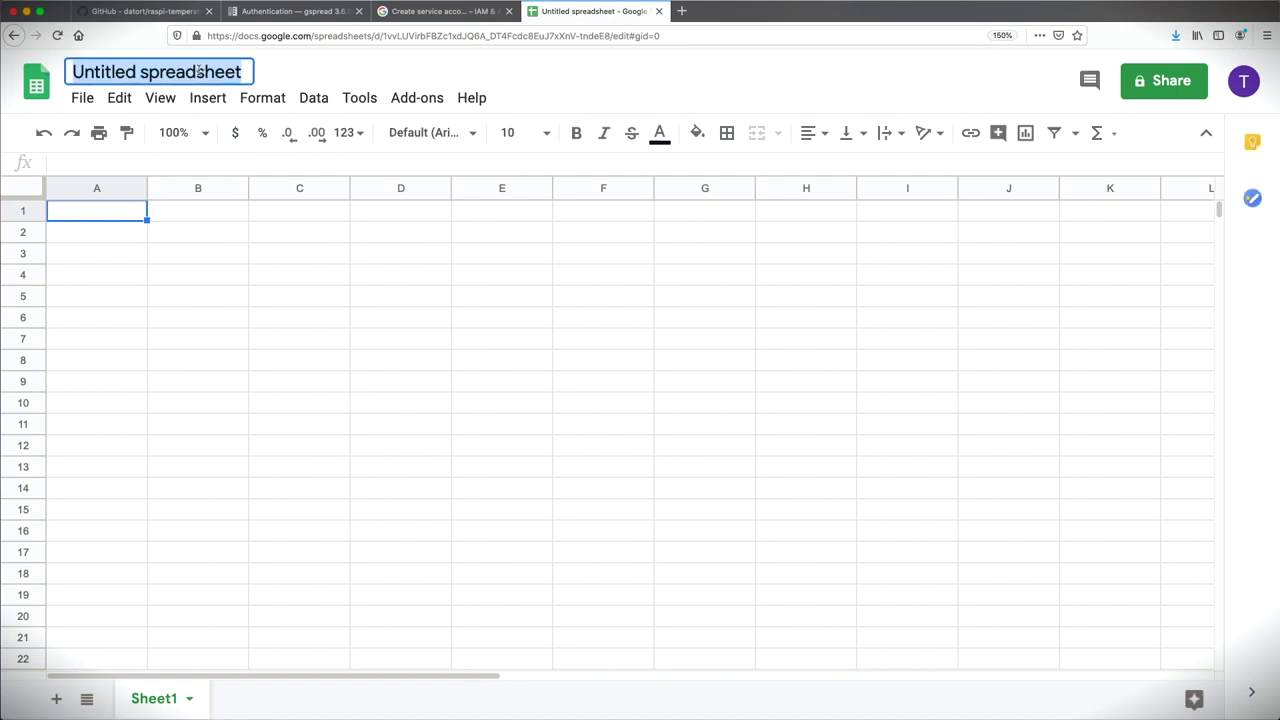
pyautogui.write('rpi-temp')
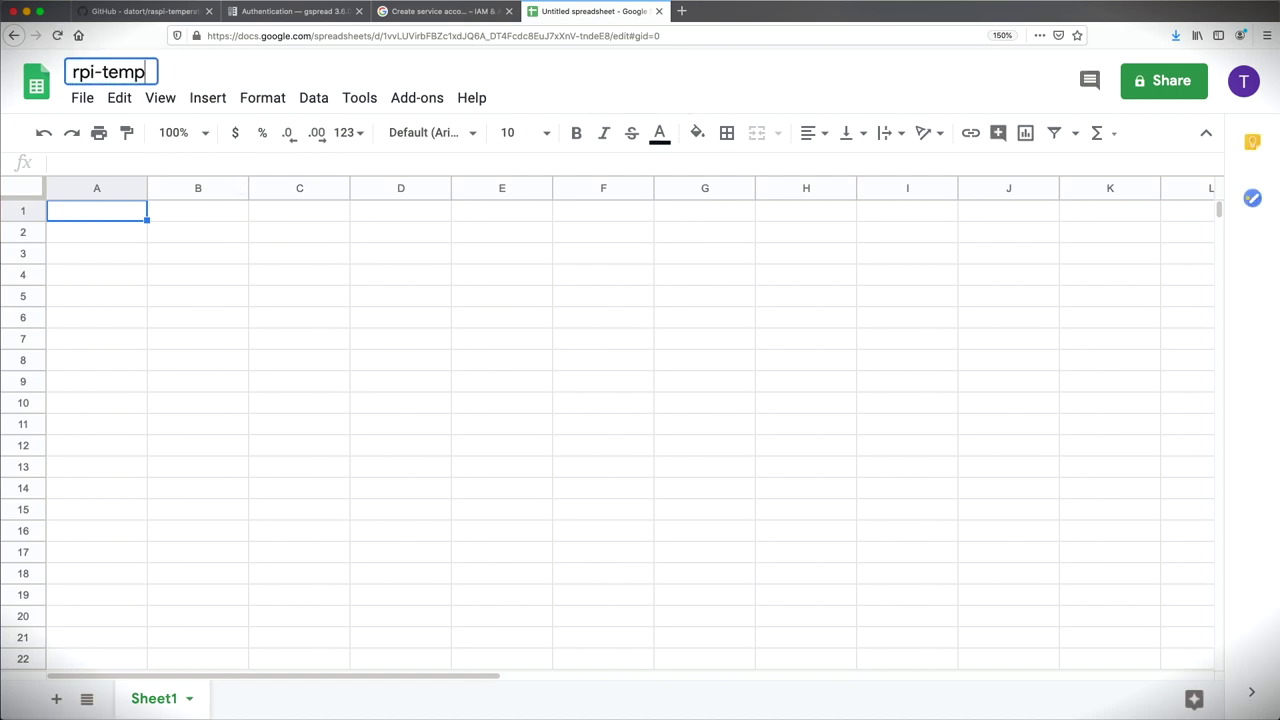
pyautogui.press('Return')
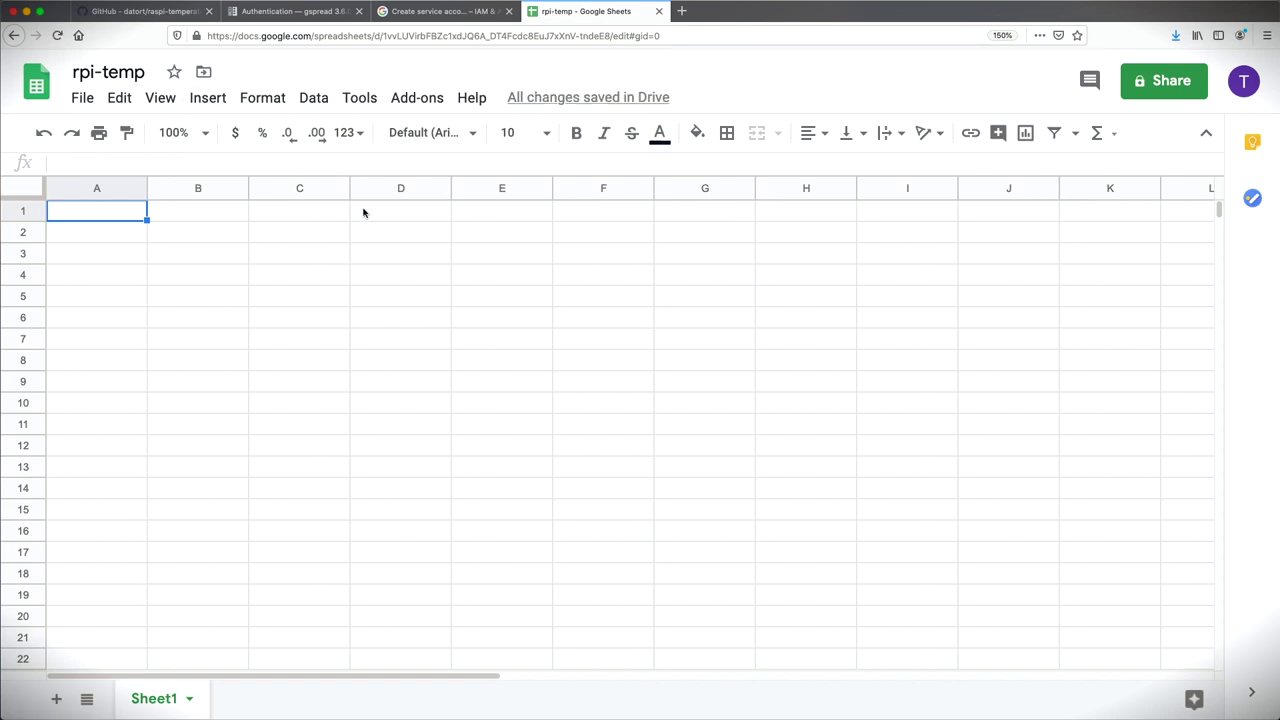
# Step: Copy the service account's client_email value from the downloaded JSON key file
pyautogui.press('super+Tab')
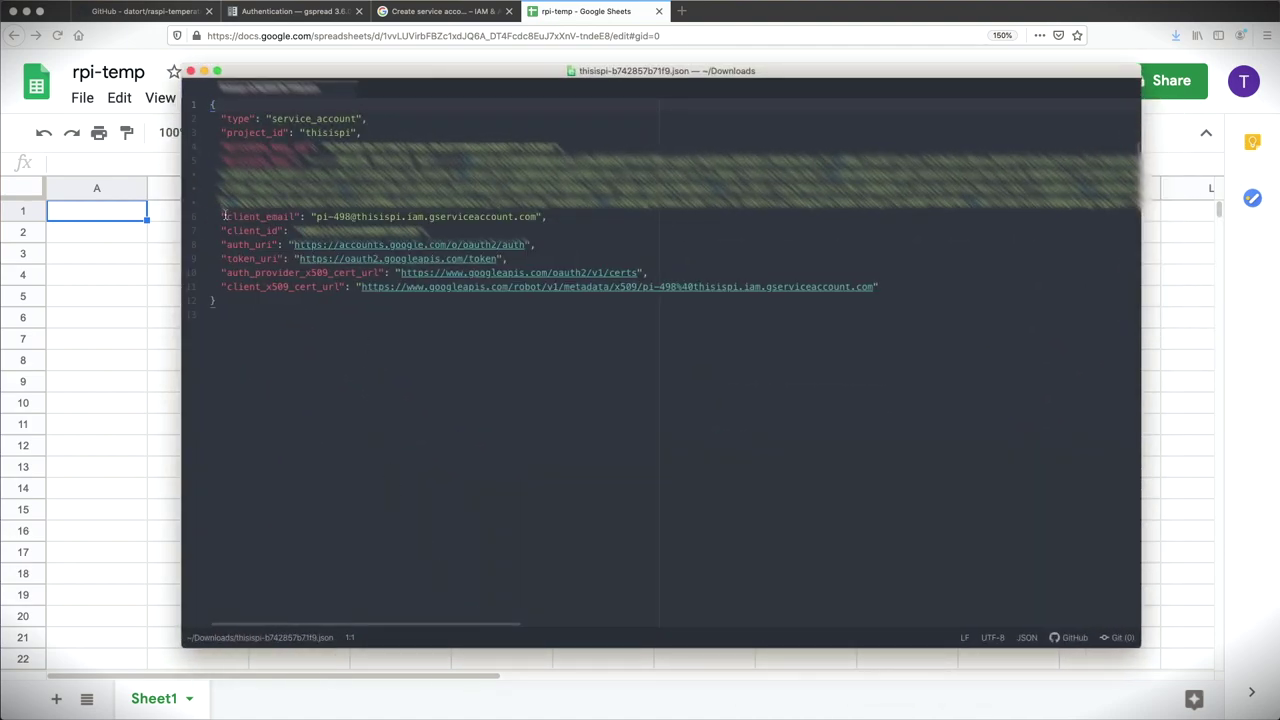
pyautogui.moveTo(313, 216); pyautogui.dragTo(541, 219)
pyautogui.press('super+c')
pyautogui.press('super+Tab')
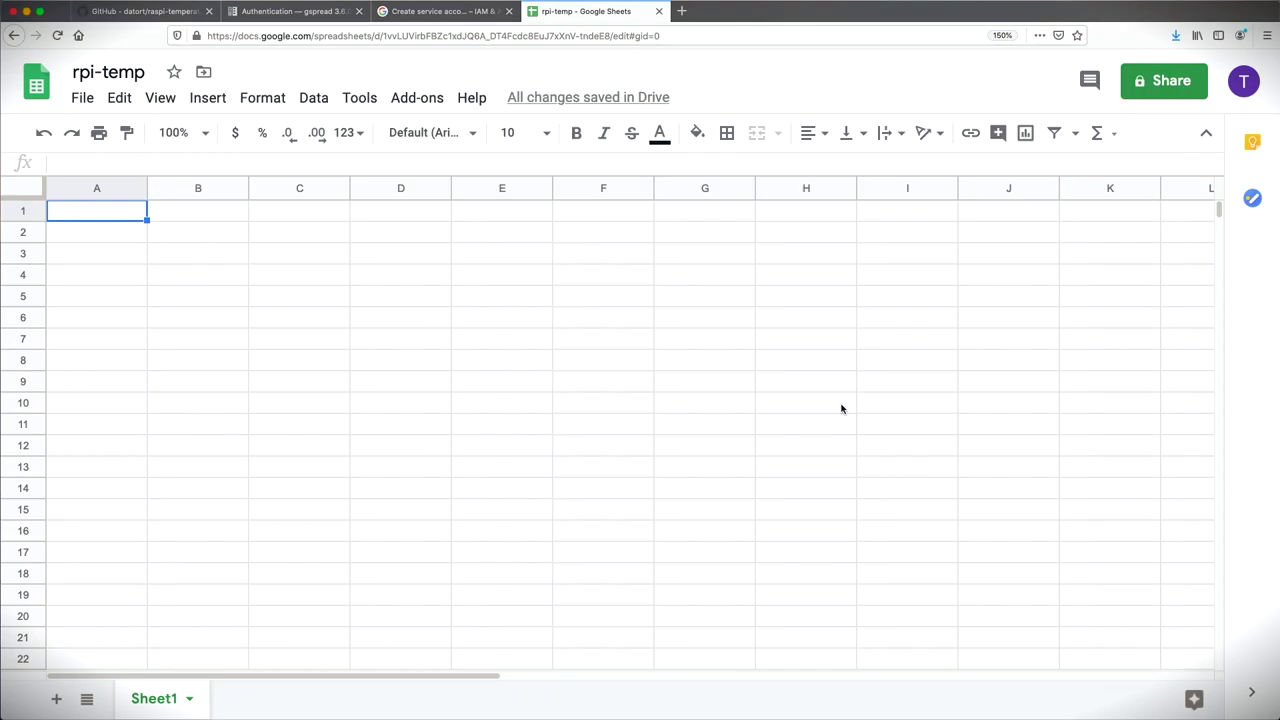
# Step: Share rpi-temp with the service account's e-mail as Editor, with notifications turned off
pyautogui.click(1162, 84)
pyautogui.press('super+v')
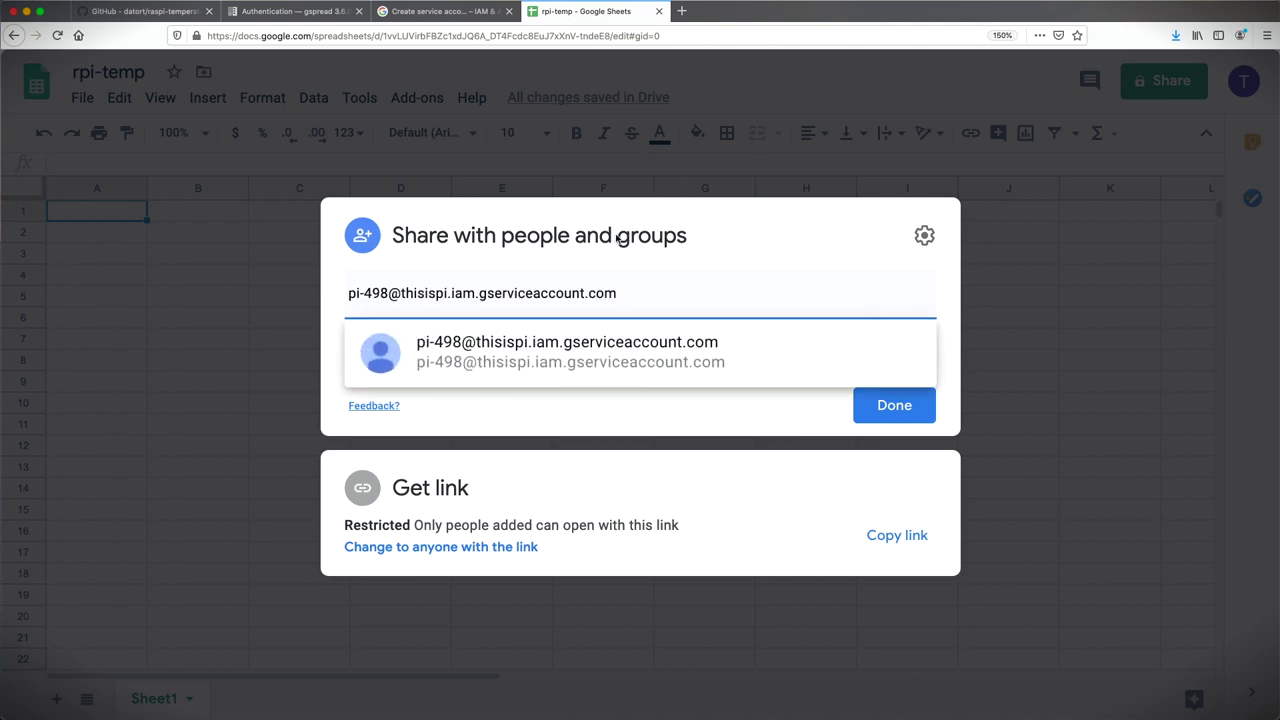
pyautogui.click(576, 368)
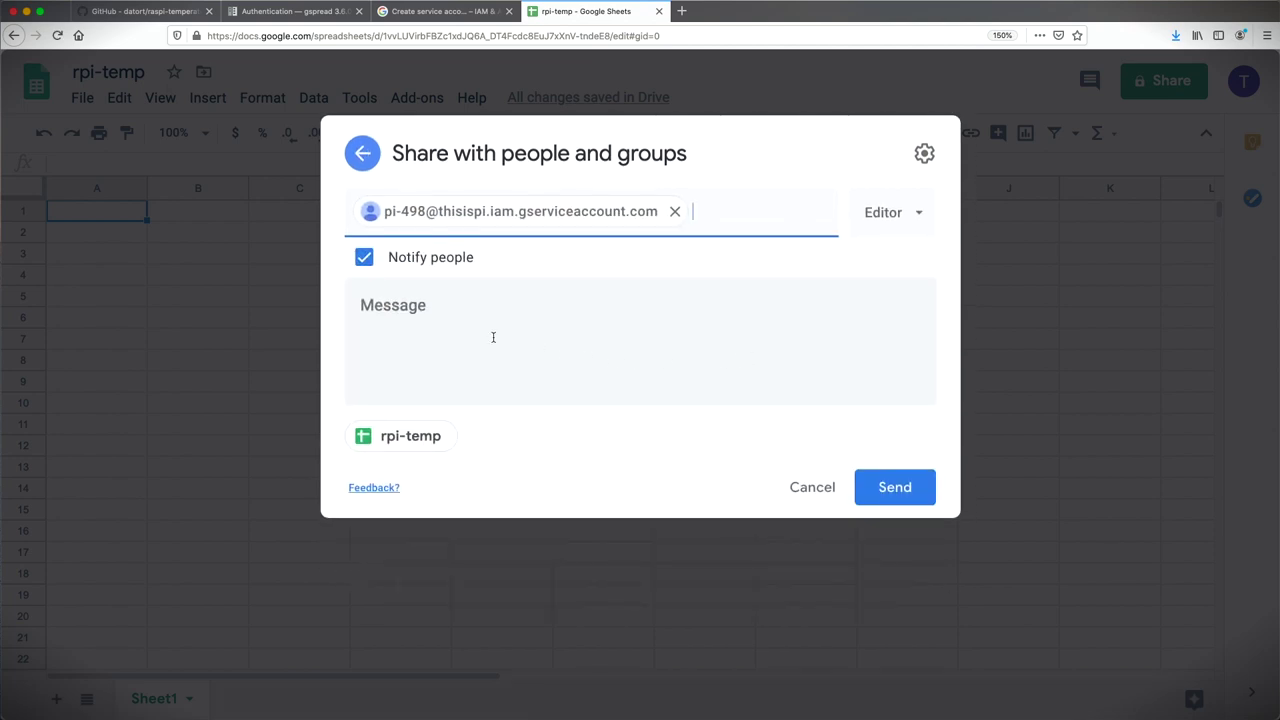
pyautogui.click(364, 258)
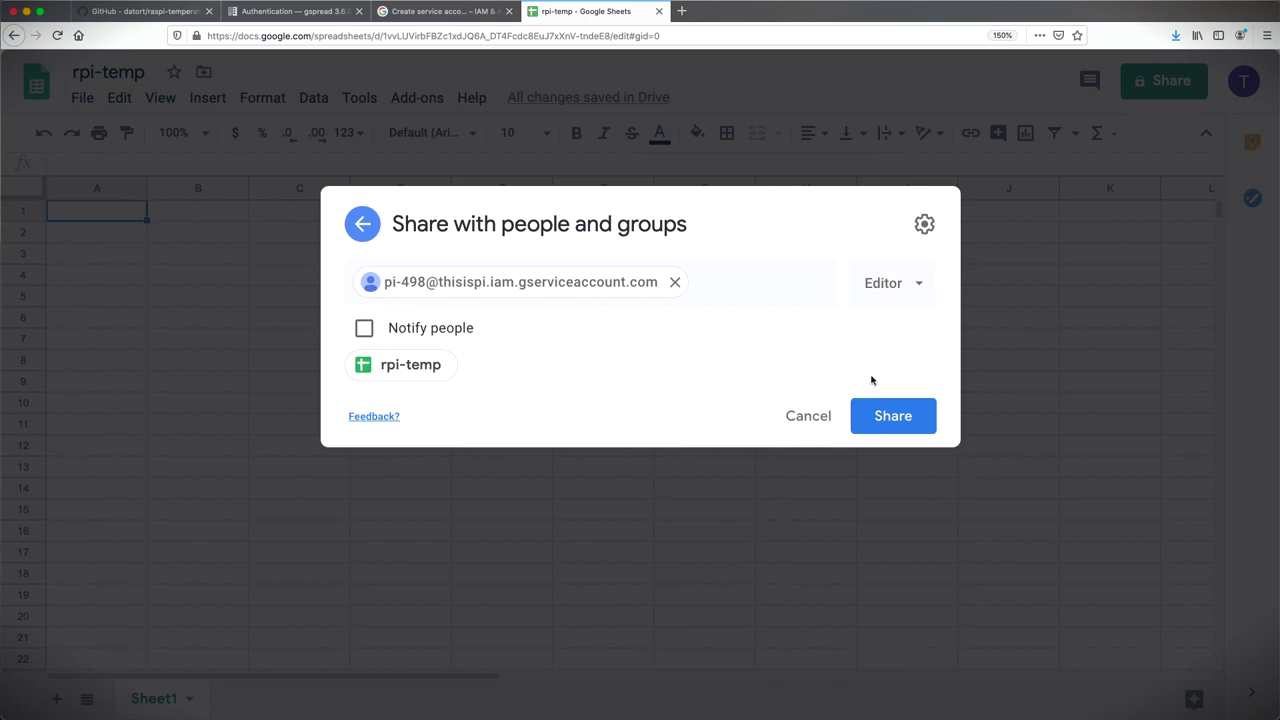
pyautogui.click(912, 290)
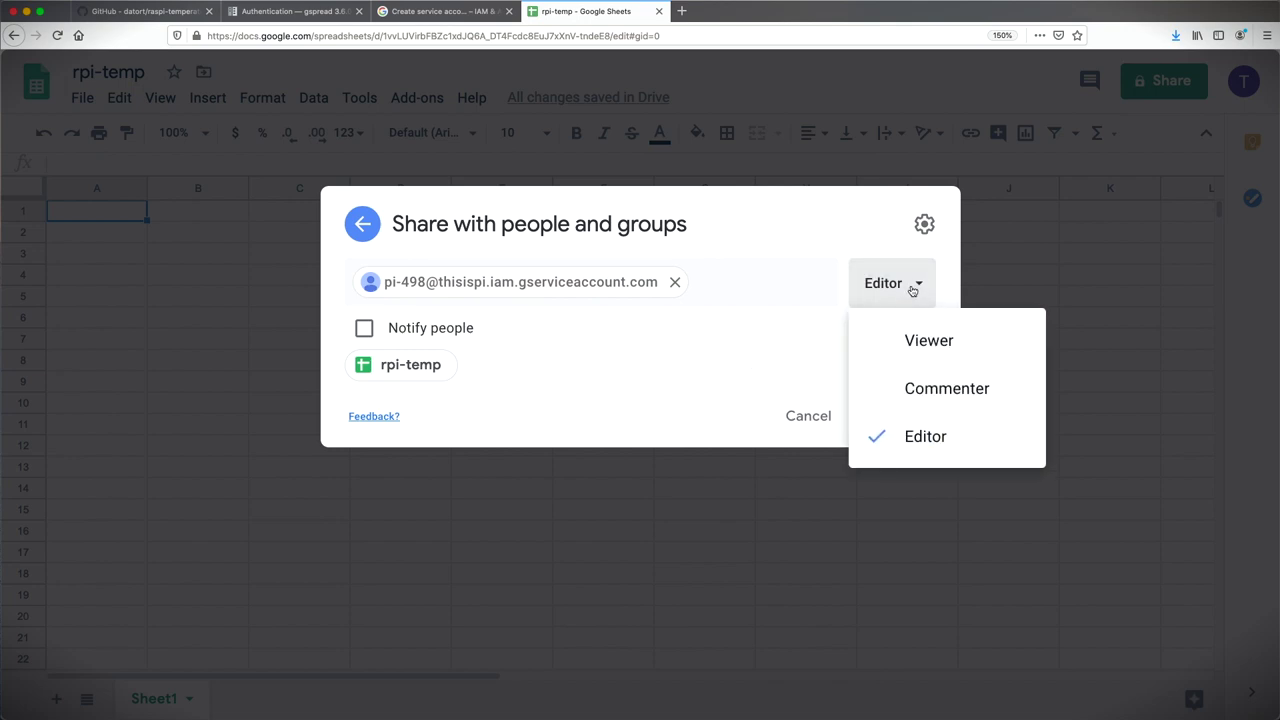
pyautogui.click(930, 441)
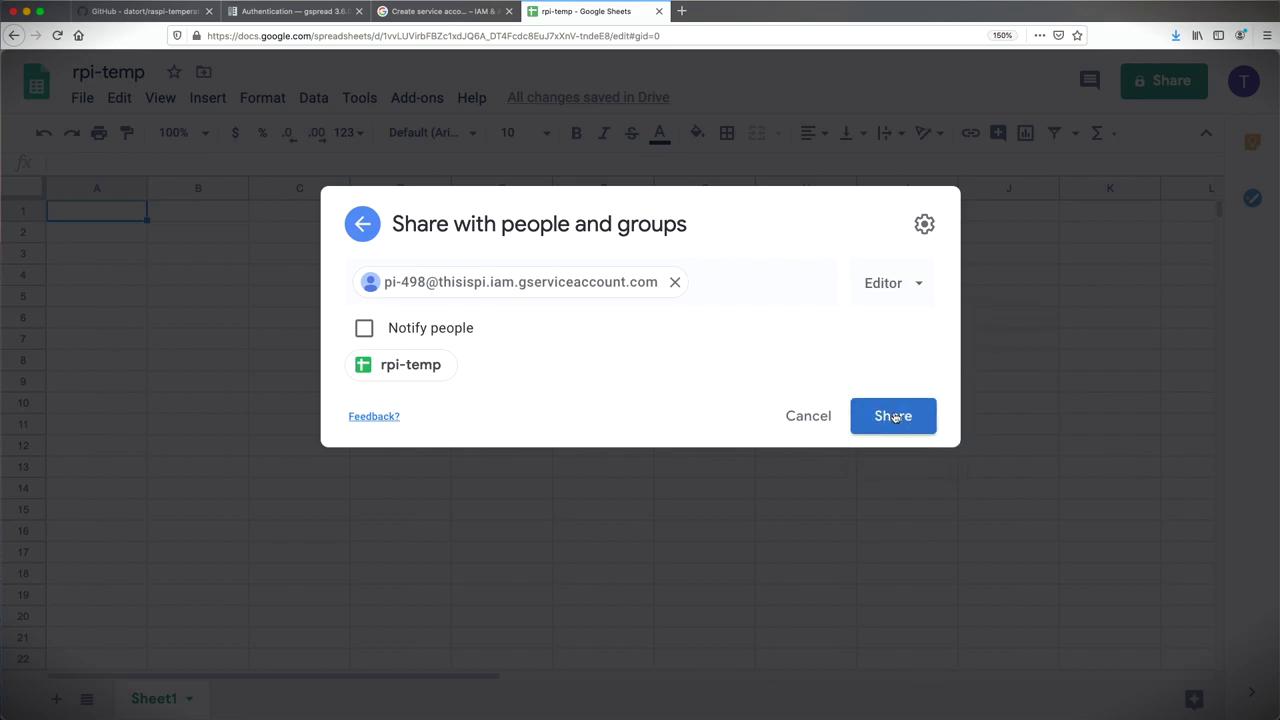
pyautogui.click(895, 417)
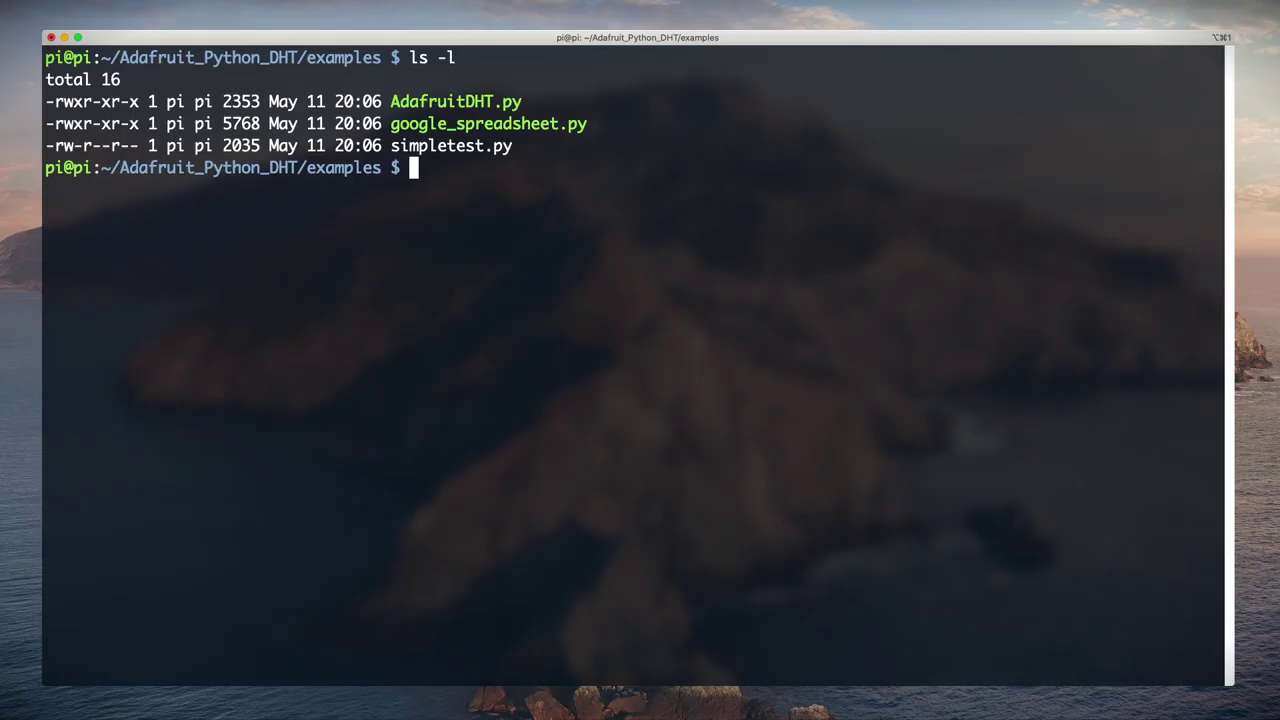
# Step: Create google-auth.json in nano and paste the service-account key JSON into it
pyautogui.write('nano google-auth.json')
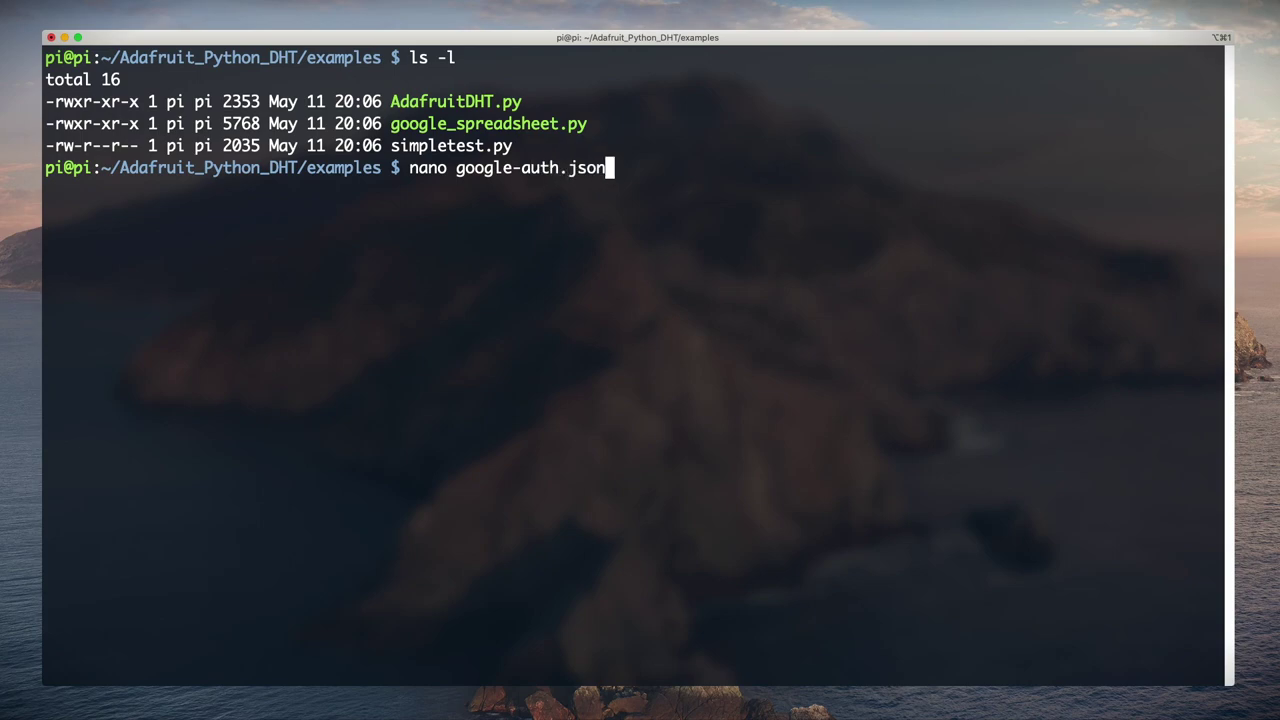
pyautogui.press('Return')
pyautogui.press('super+v')
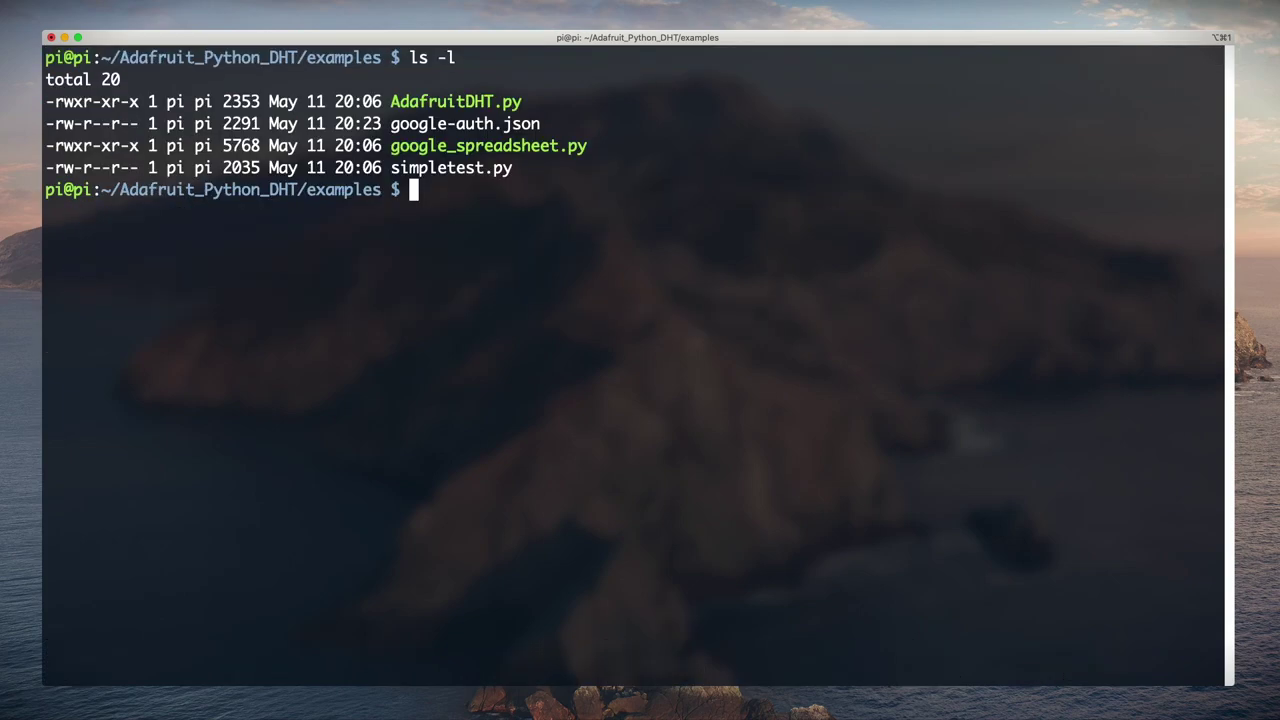
# Step: Open google_spreadsheet.py in nano
pyautogui.write('nano goog')
pyautogui.press('Tab')
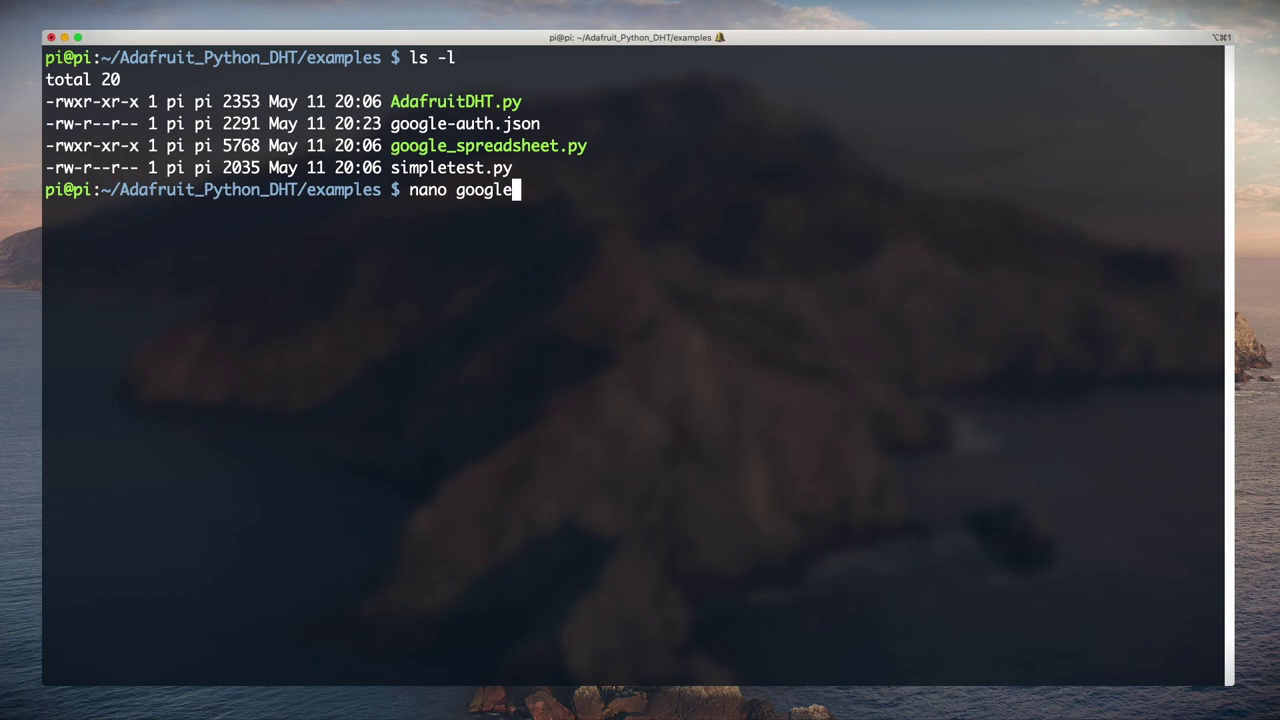
pyautogui.write('_')
pyautogui.press('Tab')
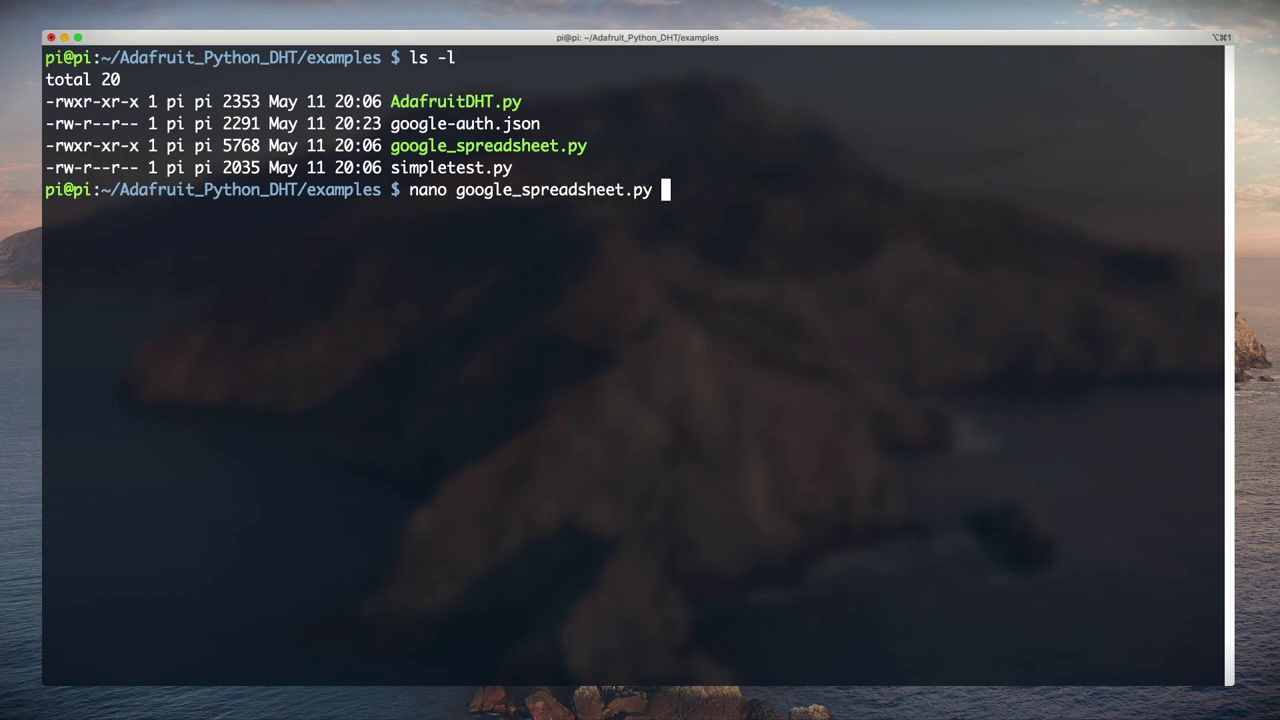
pyautogui.press('Return')
# Step: Change DHT_PIN from 23 to 4
pyautogui.press('Down')
pyautogui.press('Down')
pyautogui.press('Down')
pyautogui.press('Down')
pyautogui.press('Down')
pyautogui.press('Down')
pyautogui.press('Down')
pyautogui.press('Down')
pyautogui.press('Down')
pyautogui.press('Down')
pyautogui.press('Down')
pyautogui.press('Down')
pyautogui.press('Down')
pyautogui.press('Down')
pyautogui.press('Down')
pyautogui.press('Down')
pyautogui.press('Down')
pyautogui.press('Down')
pyautogui.press('Down')
pyautogui.press('Down')
pyautogui.press('Down')
pyautogui.press('Down')
pyautogui.press('Up')
pyautogui.press('Up')
pyautogui.press('Up')
pyautogui.press('Up')
pyautogui.press('Up')
pyautogui.press('Up')
pyautogui.press('Up')
pyautogui.press('Up')
pyautogui.press('Up')
pyautogui.press('Up')
pyautogui.moveTo(148, 300); pyautogui.dragTo(448, 278)
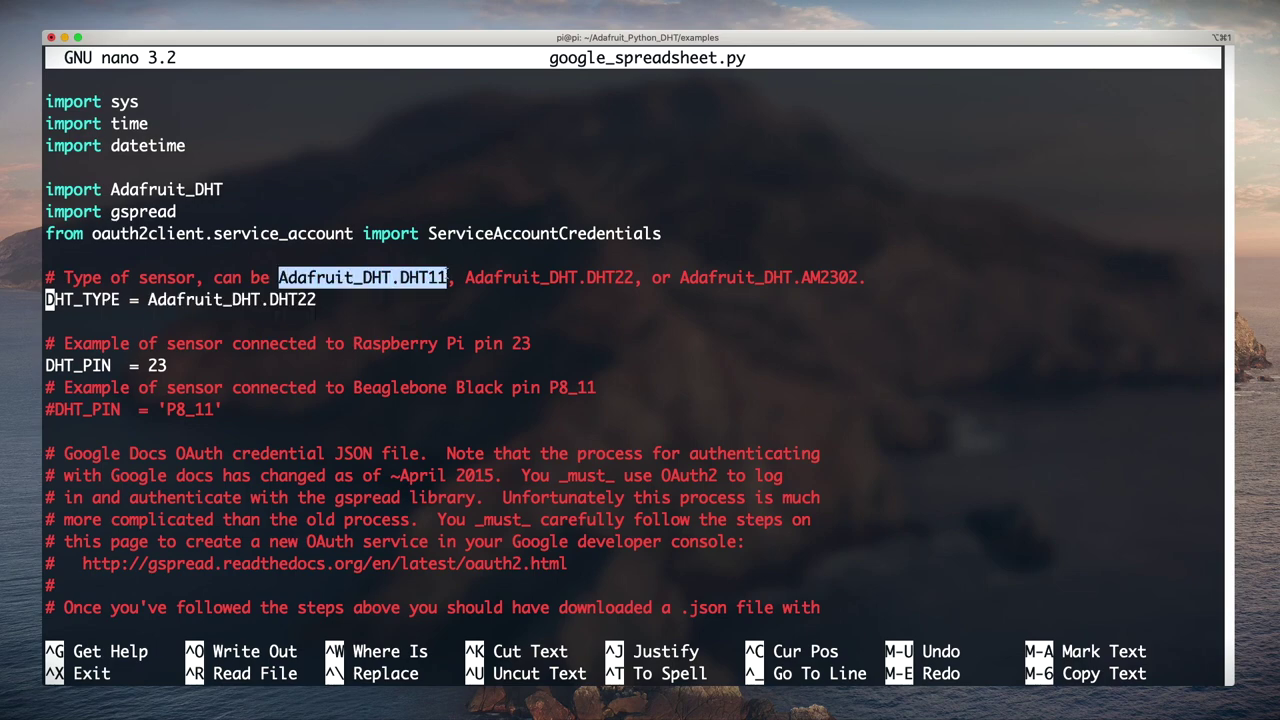
pyautogui.click(362, 397)
pyautogui.press('Down')
pyautogui.press('Down')
pyautogui.press('Down')
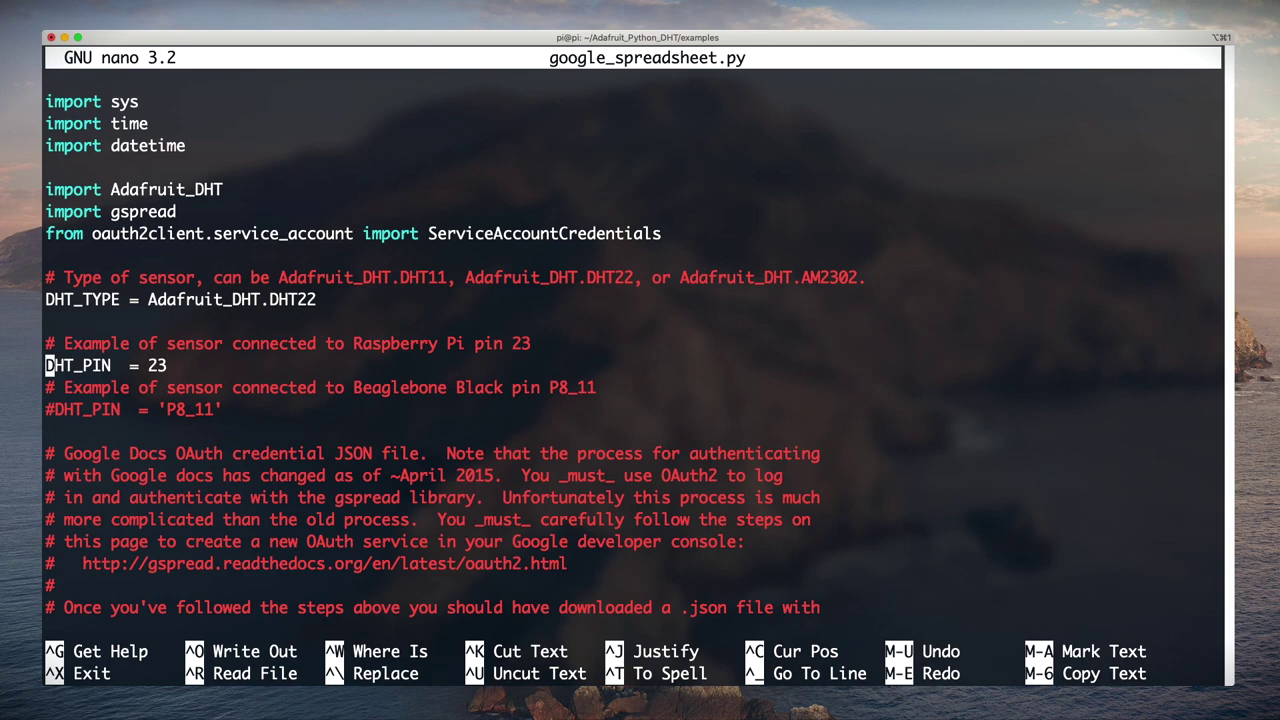
pyautogui.press('End')
pyautogui.press('BackSpace')
pyautogui.press('BackSpace')
pyautogui.write('4')
# Step: Set GDOCS_OAUTH_JSON to 'google-auth.json'
pyautogui.press('Down')
pyautogui.press('Down')
pyautogui.press('Down')
pyautogui.press('Down')
pyautogui.press('Down')
pyautogui.press('Down')
pyautogui.press('Down')
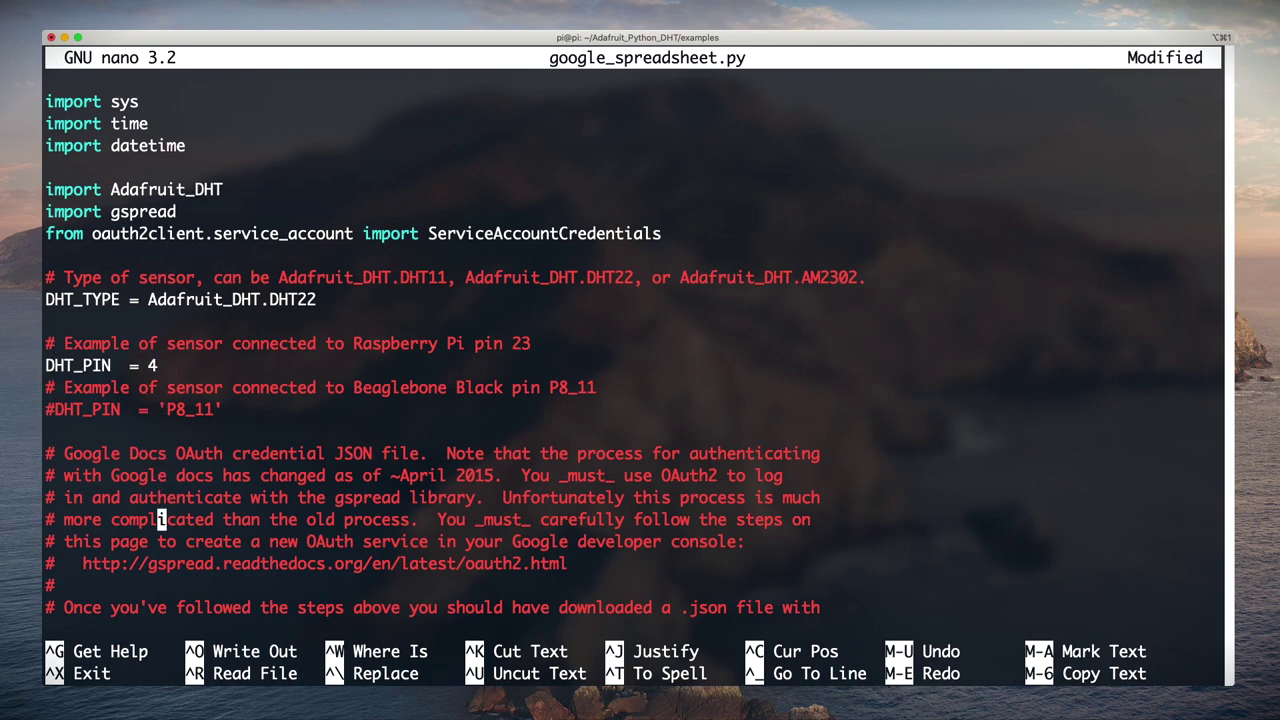
pyautogui.press('Down')
pyautogui.press('Down')
pyautogui.press('Down')
pyautogui.press('Down')
pyautogui.press('Down')
pyautogui.press('Down')
pyautogui.press('Down')
pyautogui.press('Down')
pyautogui.press('Down')
pyautogui.press('Down')
pyautogui.press('Down')
pyautogui.press('Down')
pyautogui.press('Down')
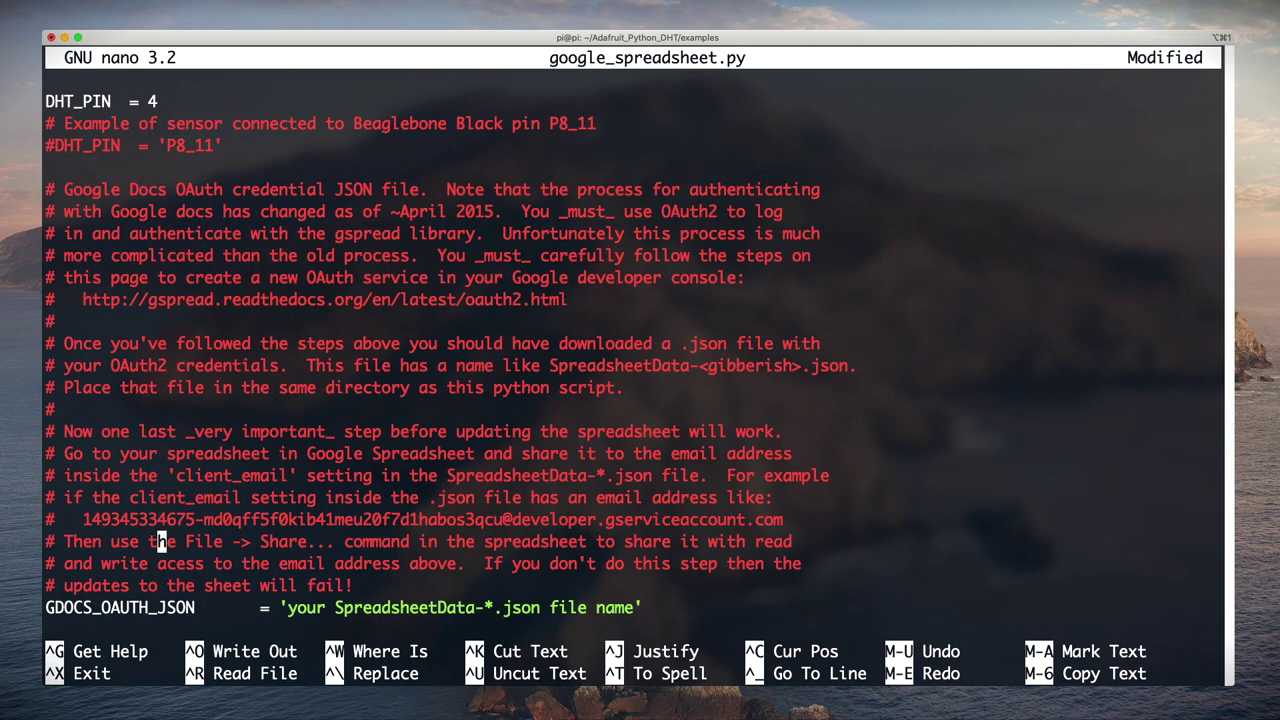
pyautogui.press('Down')
pyautogui.press('Down')
pyautogui.press('Down')
pyautogui.press('Down')
pyautogui.press('Up')
pyautogui.press('End')
pyautogui.press('Left')
pyautogui.press('BackSpace')
pyautogui.press('BackSpace')
pyautogui.press('BackSpace')
pyautogui.press('BackSpace')
pyautogui.press('BackSpace')
pyautogui.press('BackSpace')
pyautogui.press('BackSpace')
pyautogui.press('BackSpace')
pyautogui.press('BackSpace')
pyautogui.press('BackSpace')
pyautogui.press('BackSpace')
pyautogui.press('BackSpace')
pyautogui.press('BackSpace')
pyautogui.press('BackSpace')
pyautogui.press('BackSpace')
pyautogui.press('BackSpace')
pyautogui.press('BackSpace')
pyautogui.press('BackSpace')
pyautogui.press('BackSpace')
pyautogui.press('BackSpace')
pyautogui.write('google-auth.json')
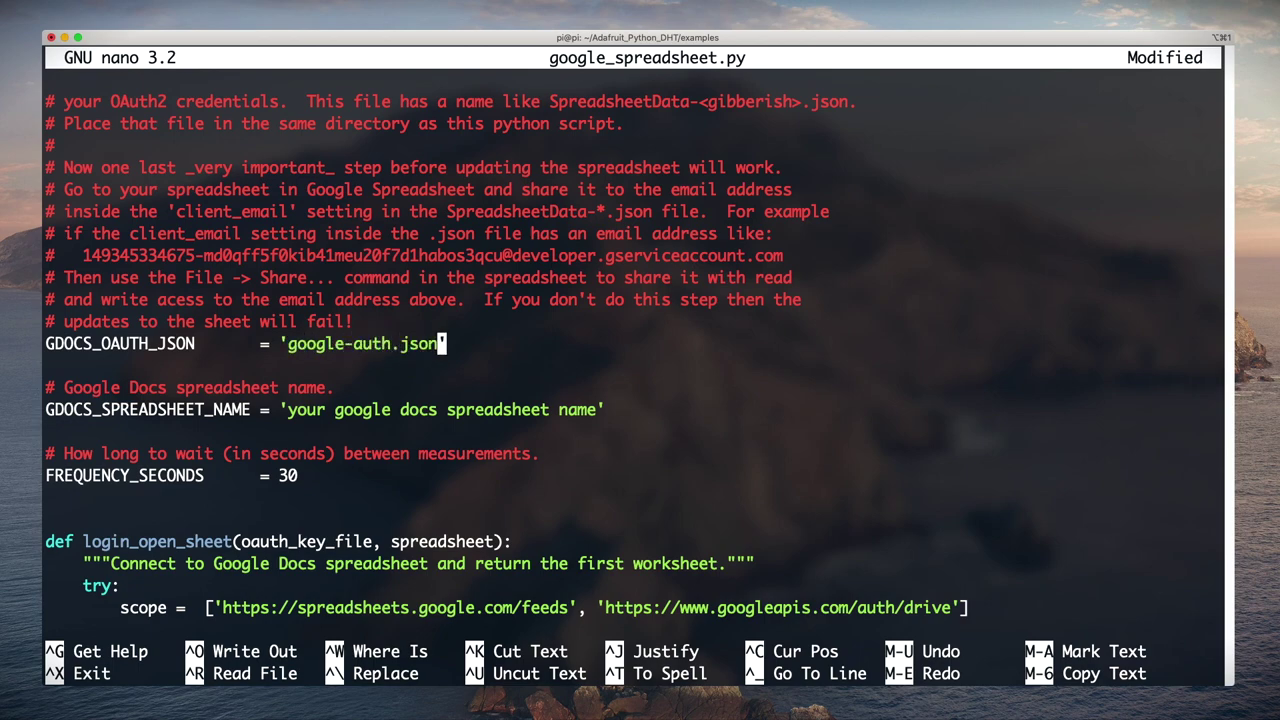
# Step: Set GDOCS_SPREADSHEET_NAME to 'rpi-temp'
pyautogui.press('Down')
pyautogui.press('Down')
pyautogui.press('Down')
pyautogui.press('Right')
pyautogui.press('Right')
pyautogui.press('Right')
pyautogui.press('Right')
pyautogui.press('Right')
pyautogui.press('Right')
pyautogui.press('Right')
pyautogui.press('Right')
pyautogui.press('Right')
pyautogui.press('Right')
pyautogui.press('Right')
pyautogui.press('Right')
pyautogui.press('Right')
pyautogui.press('Right')
pyautogui.press('Right')
pyautogui.press('Right')
pyautogui.press('Right')
pyautogui.press('BackSpace')
pyautogui.press('BackSpace')
pyautogui.press('BackSpace')
pyautogui.press('BackSpace')
pyautogui.press('BackSpace')
pyautogui.press('BackSpace')
pyautogui.press('BackSpace')
pyautogui.press('BackSpace')
pyautogui.press('BackSpace')
pyautogui.press('BackSpace')
pyautogui.press('BackSpace')
pyautogui.press('BackSpace')
pyautogui.press('BackSpace')
pyautogui.press('BackSpace')
pyautogui.press('BackSpace')
pyautogui.press('BackSpace')
pyautogui.press('BackSpace')
pyautogui.press('BackSpace')
pyautogui.press('BackSpace')
pyautogui.press('BackSpace')
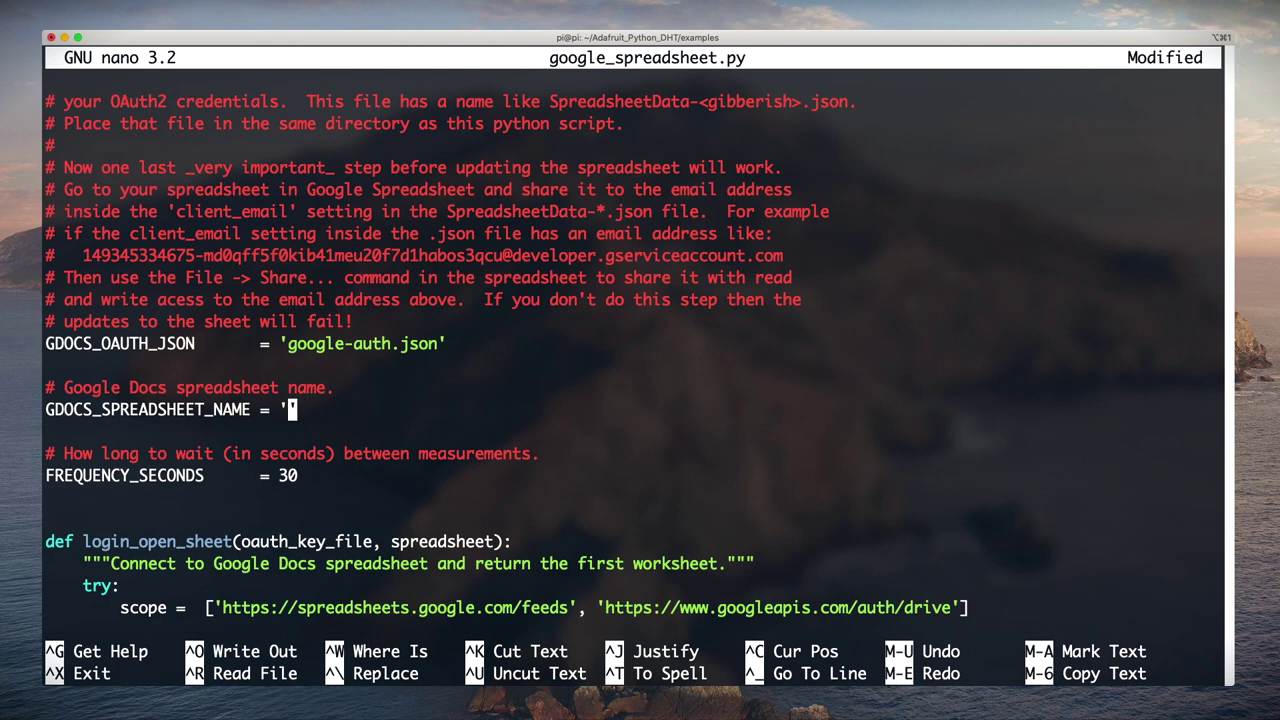
pyautogui.write('rpi-temp')
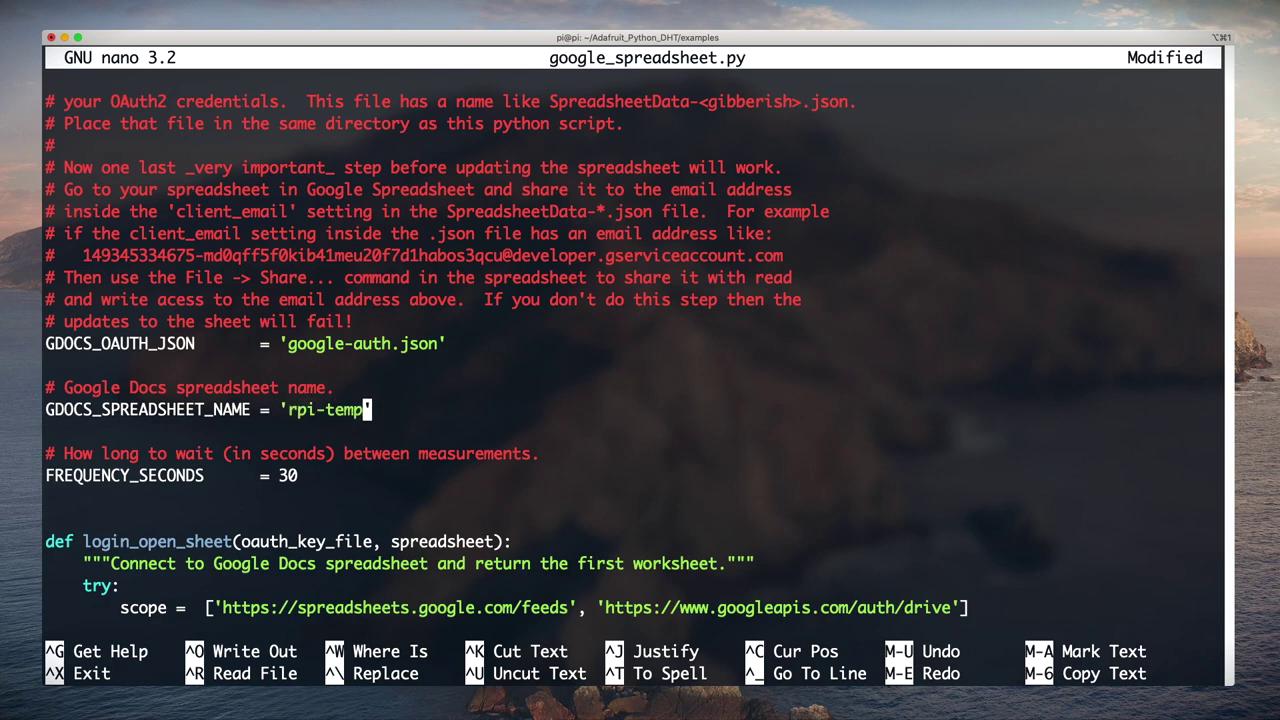
pyautogui.press('Down')
pyautogui.press('Down')
pyautogui.press('Down')
pyautogui.press('Down')
pyautogui.press('Down')
pyautogui.press('Down')
pyautogui.press('Down')
pyautogui.press('Down')
pyautogui.press('Down')
pyautogui.press('Down')
pyautogui.press('Down')
pyautogui.press('Down')
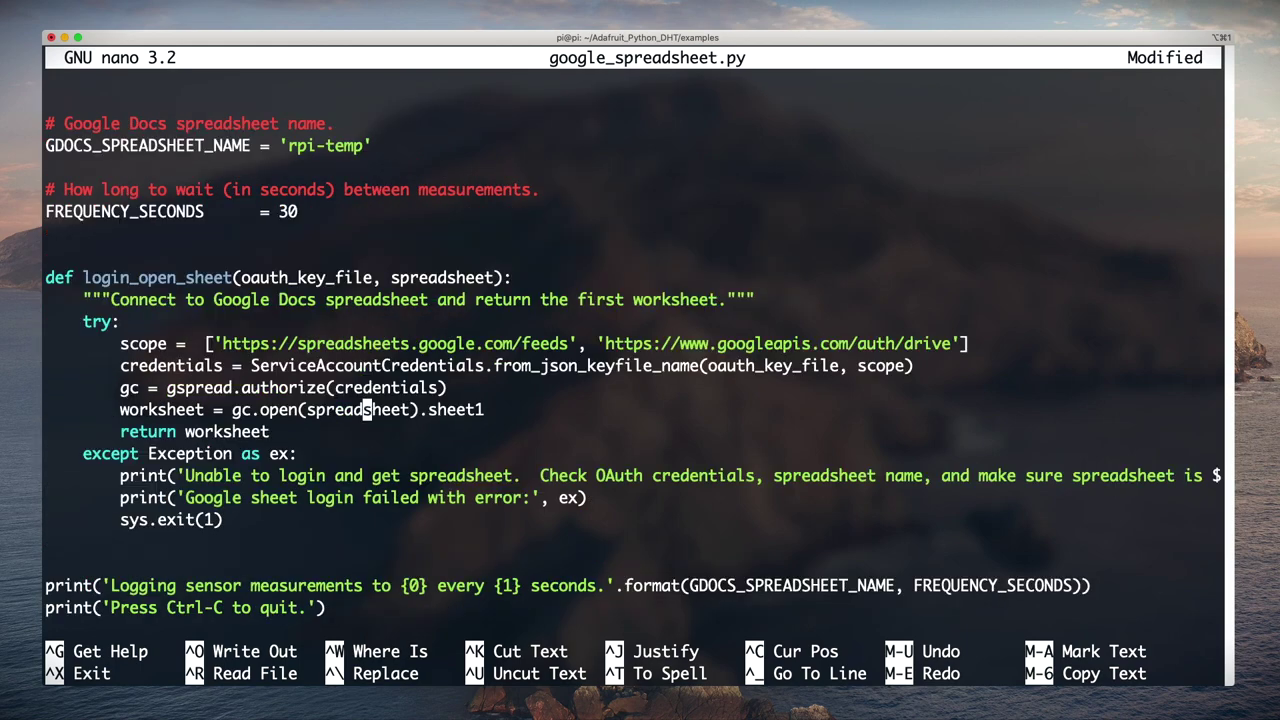
pyautogui.press('Down')
pyautogui.press('Down')
pyautogui.press('Down')
pyautogui.press('Down')
pyautogui.press('Down')
pyautogui.press('Down')
pyautogui.press('Down')
pyautogui.press('Down')
pyautogui.press('Down')
pyautogui.press('Down')
pyautogui.press('Down')
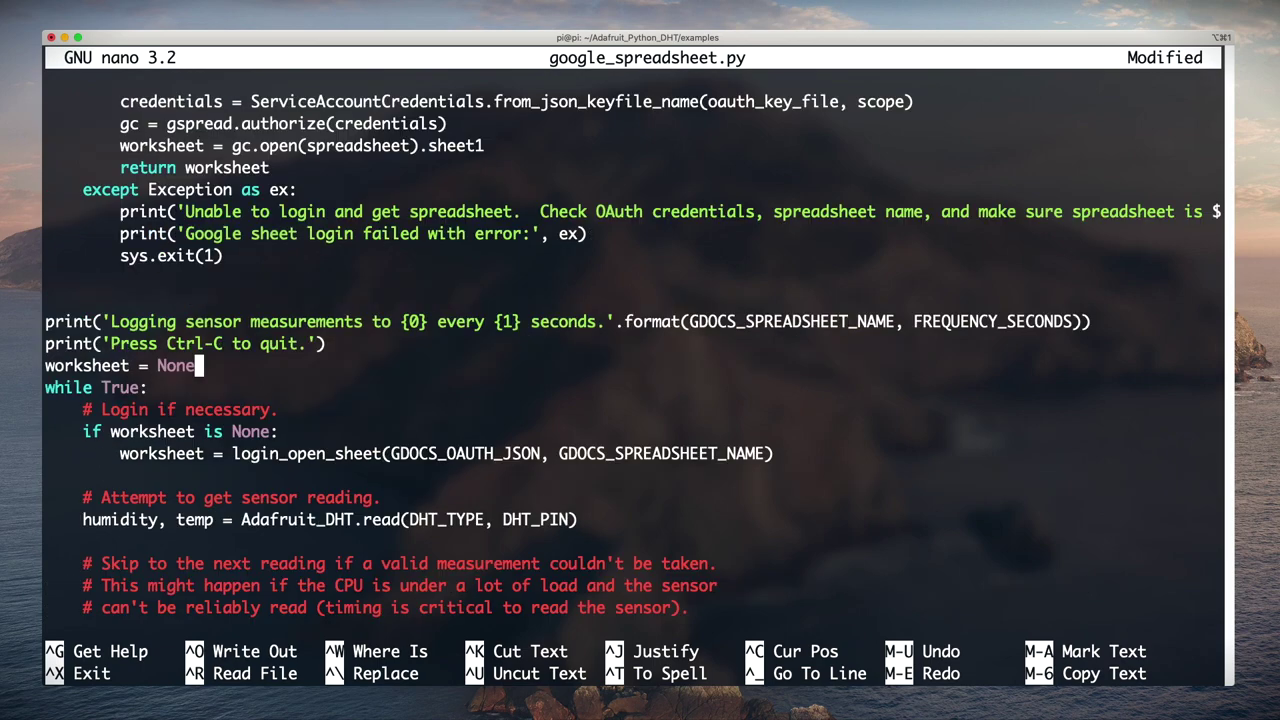
pyautogui.press('Down')
pyautogui.press('Down')
pyautogui.press('Down')
pyautogui.press('Down')
pyautogui.press('Down')
pyautogui.press('Down')
pyautogui.press('Down')
pyautogui.press('Down')
pyautogui.press('Down')
pyautogui.press('Down')
pyautogui.press('Down')
pyautogui.press('Down')
pyautogui.press('Down')
pyautogui.press('Down')
pyautogui.press('Down')
pyautogui.press('Down')
# Step: Comment out the worksheet.append_row line with #
pyautogui.press('Down')
pyautogui.press('Down')
pyautogui.press('Down')
pyautogui.press('Down')
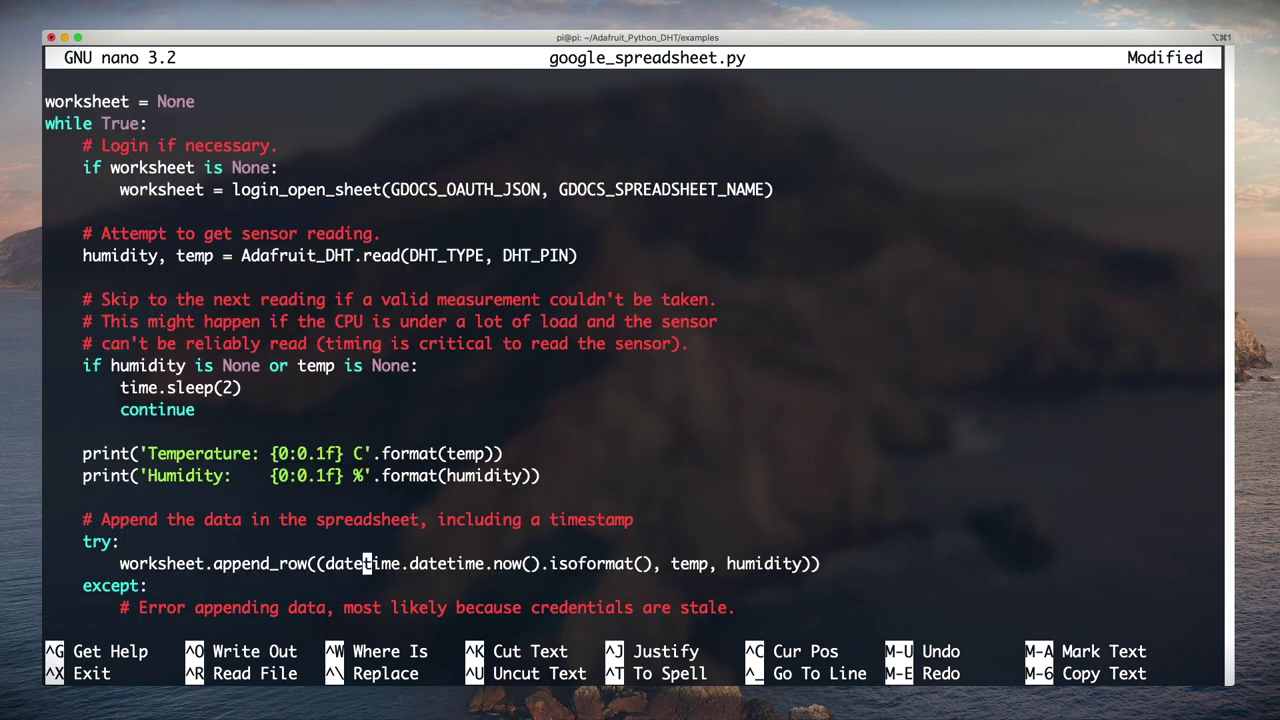
pyautogui.press('Right')
pyautogui.press('Right')
pyautogui.press('Right')
pyautogui.press('Right')
pyautogui.press('Right')
pyautogui.press('Right')
pyautogui.press('Right')
pyautogui.press('Right')
pyautogui.press('Right')
pyautogui.press('Right')
pyautogui.press('Right')
pyautogui.press('Right')
pyautogui.press('Right')
pyautogui.press('Right')
pyautogui.press('Right')
pyautogui.press('Right')
pyautogui.press('Right')
pyautogui.press('Right')
pyautogui.press('Right')
pyautogui.press('Right')
pyautogui.press('Up')
pyautogui.press('Right')
pyautogui.press('Right')
pyautogui.press('Right')
pyautogui.press('Right')
pyautogui.press('Right')
pyautogui.press('Right')
pyautogui.press('Right')
pyautogui.press('Right')
pyautogui.press('Right')
pyautogui.write('#')
pyautogui.press('Down')
pyautogui.press('Left')
pyautogui.press('Left')
pyautogui.press('Left')
pyautogui.press('Left')
pyautogui.press('Left')
pyautogui.press('Left')
pyautogui.press('Left')
pyautogui.press('Left')
pyautogui.press('Left')
pyautogui.press('Left')
# Step: Add an indented worksheet.insert_row line writing date, time, temperature and humidity into row 1
pyautogui.press('Return')
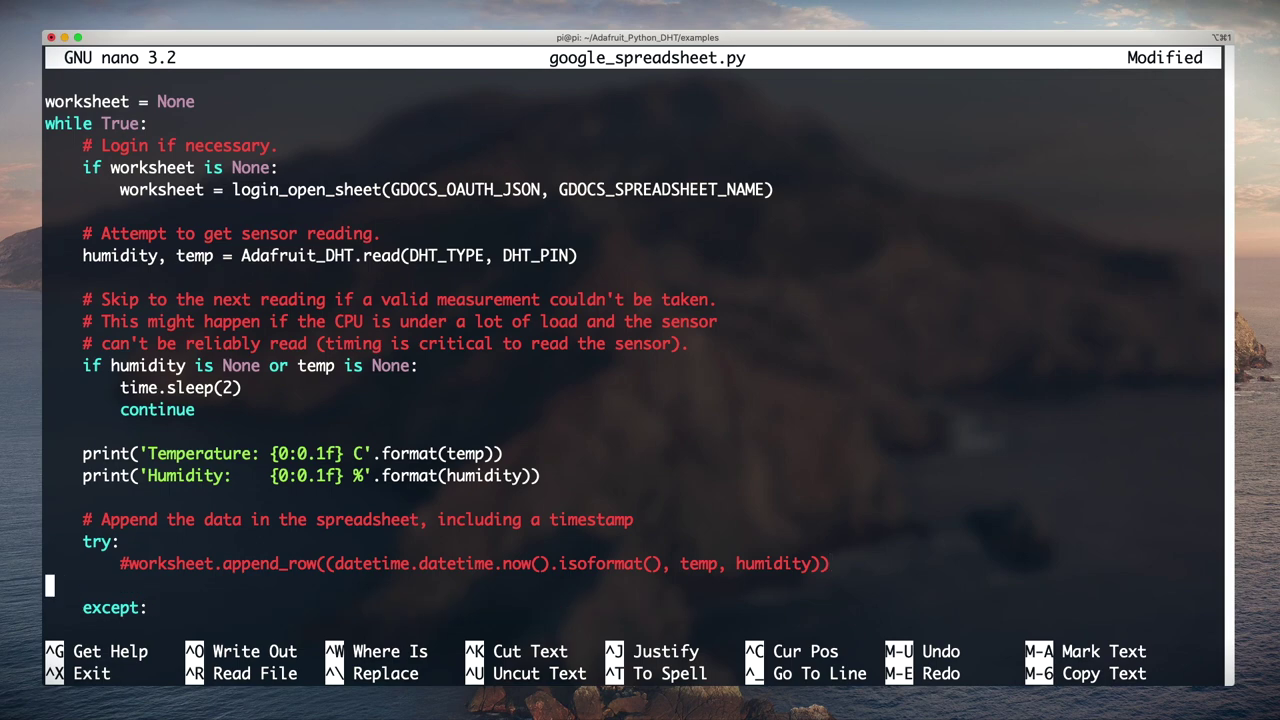
pyautogui.press('Tab')
pyautogui.write('works')
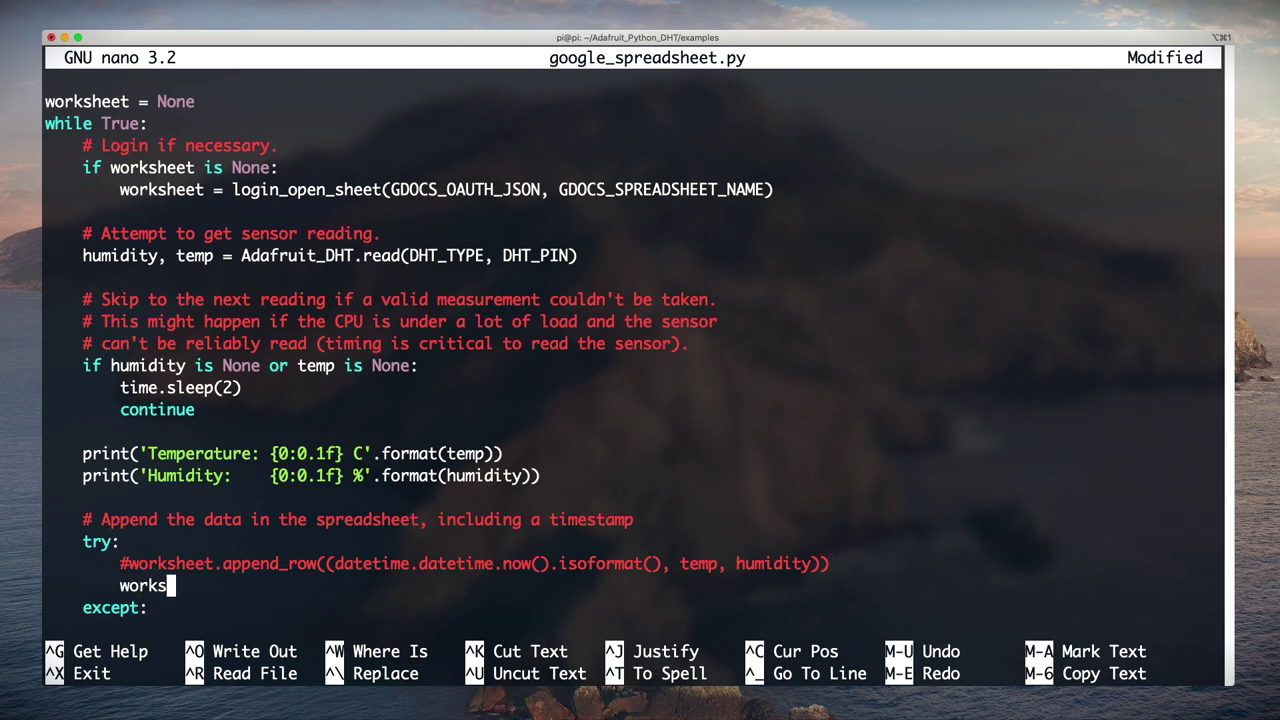
pyautogui.write('heet.inser')
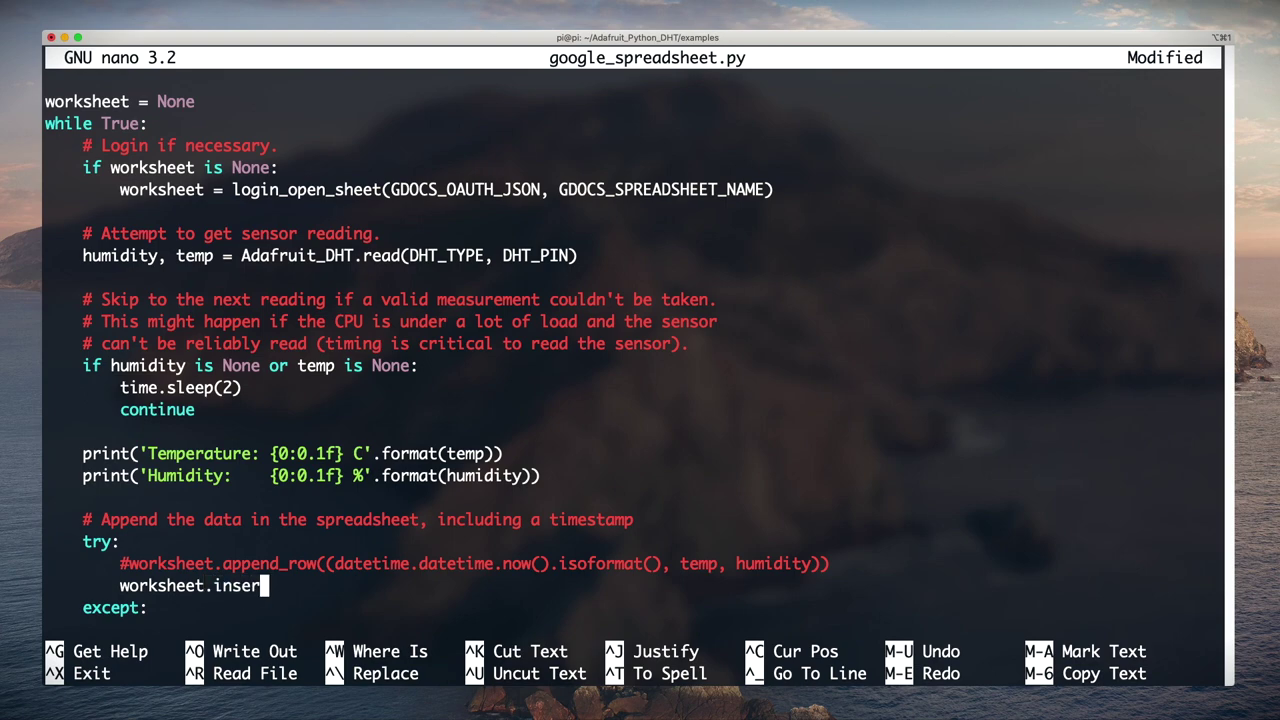
pyautogui.write('t_row((datetime.datetime.now().strftime')
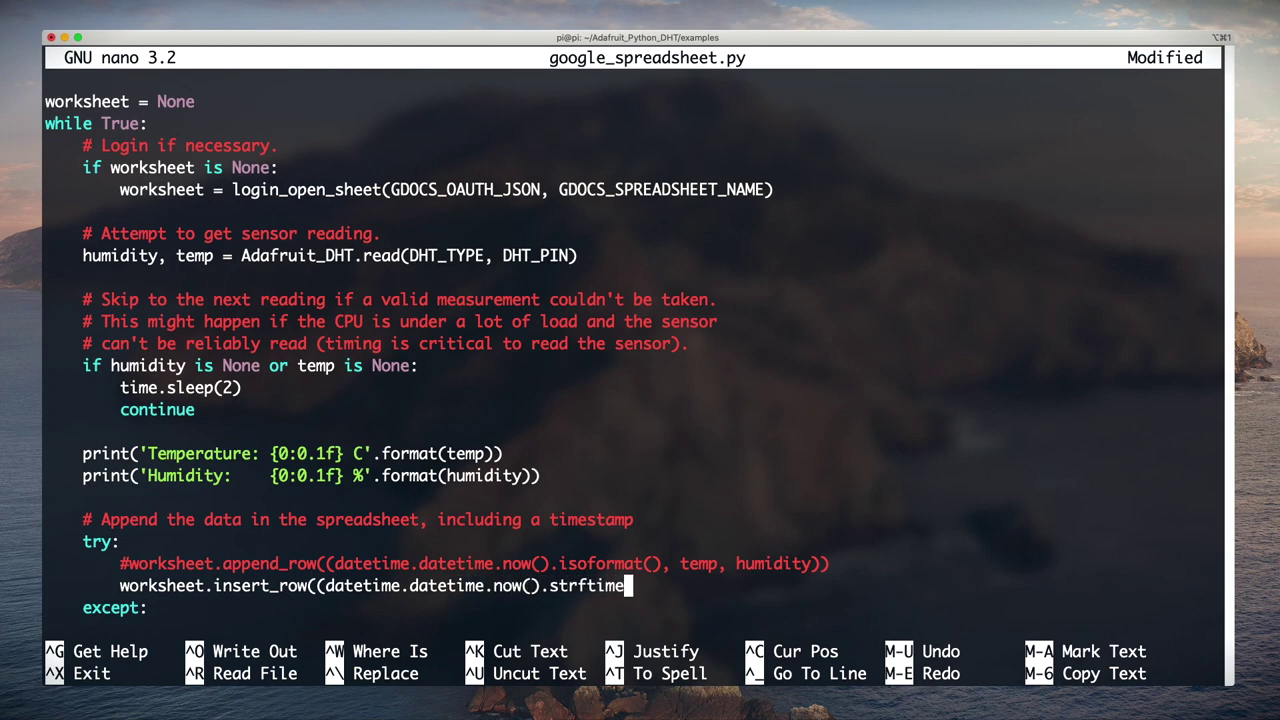
pyautogui.write("('%Y-%m")
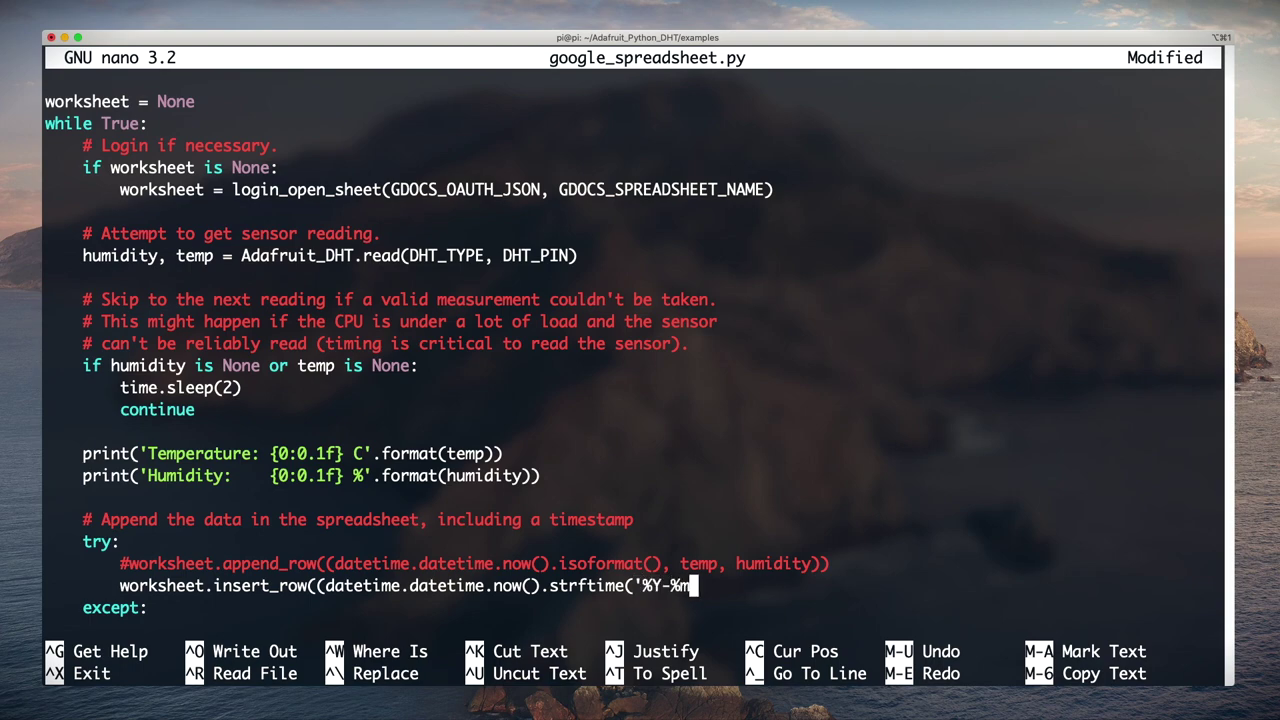
pyautogui.write("-%d'),")
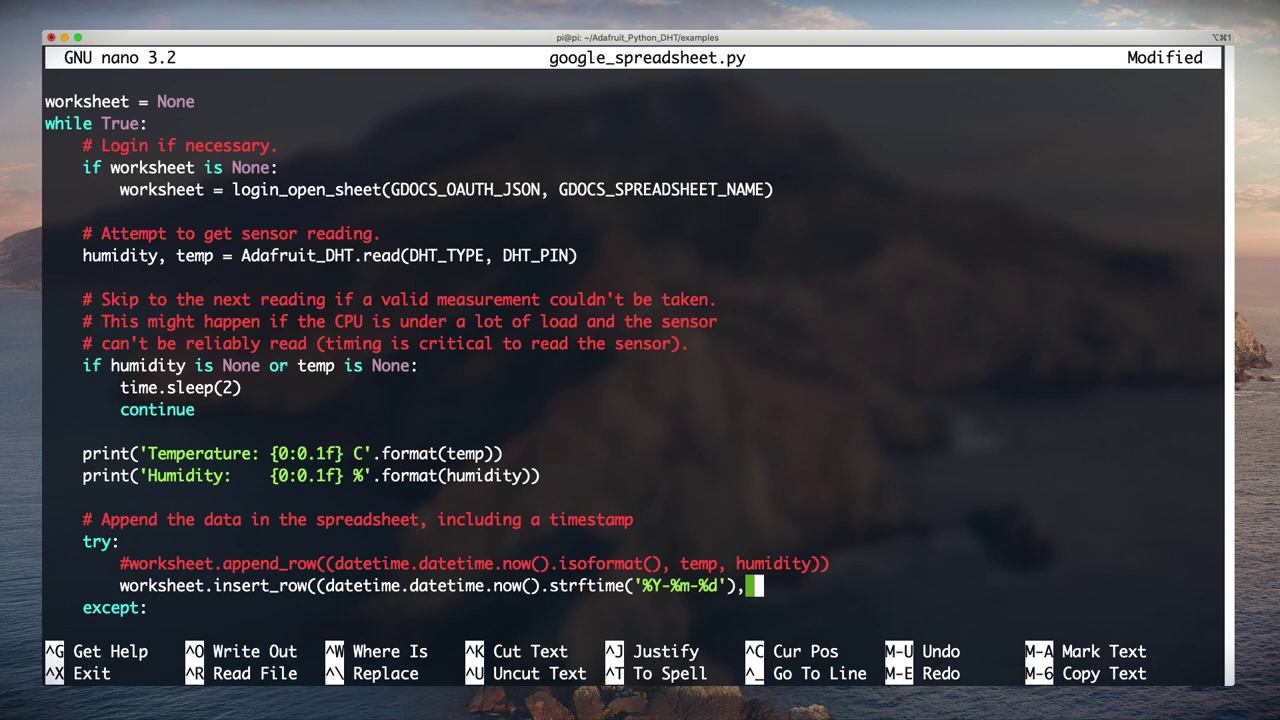
pyautogui.write(' datetime.datetime')
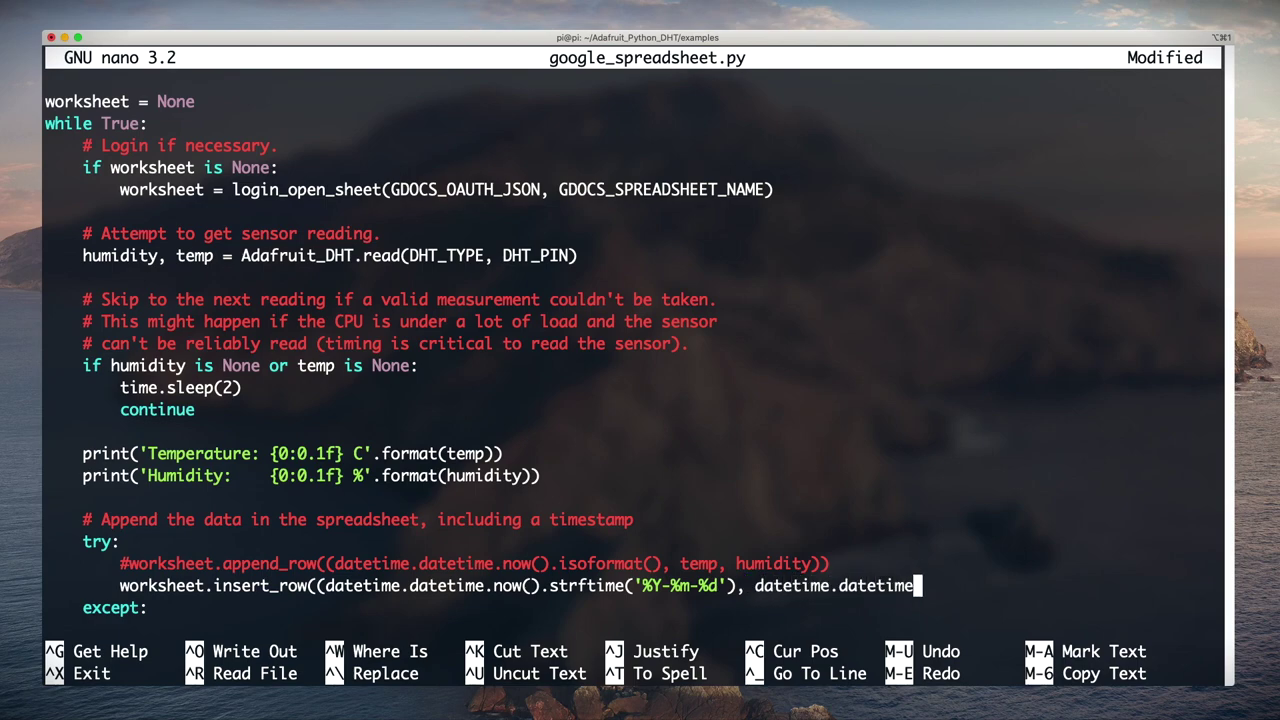
pyautogui.write('.now().strftime')
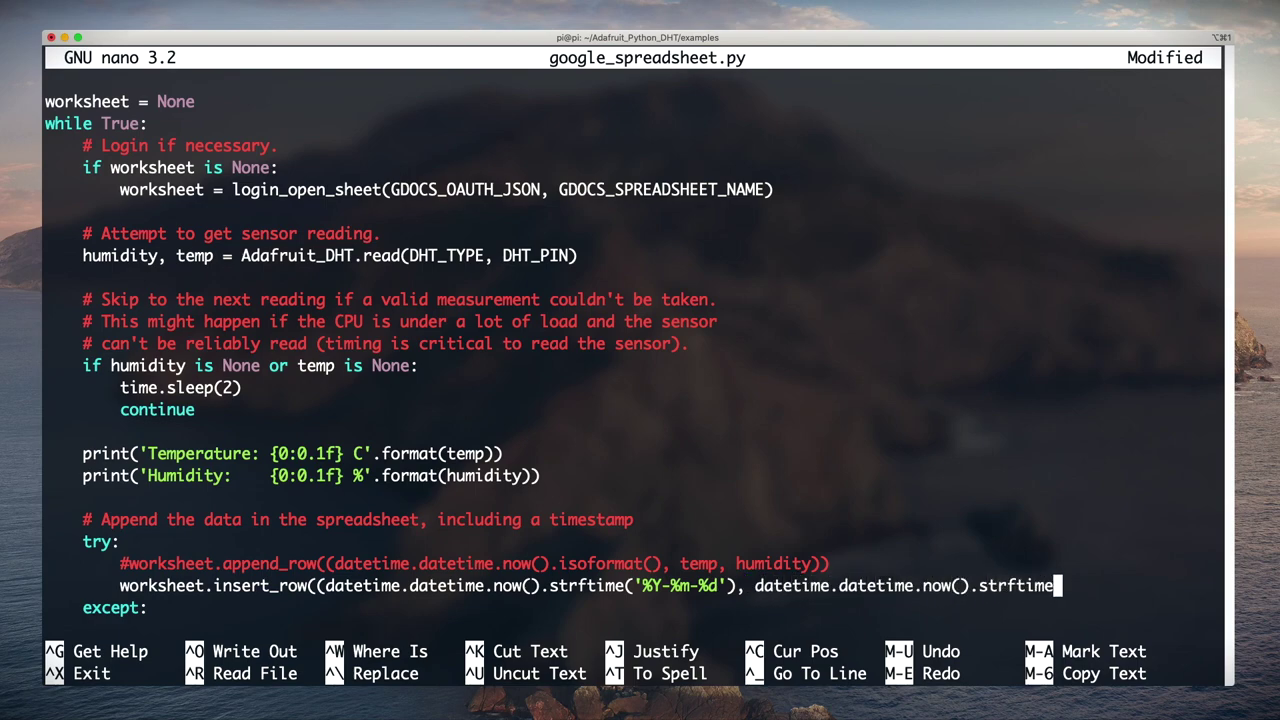
pyautogui.write("('%H:%M")
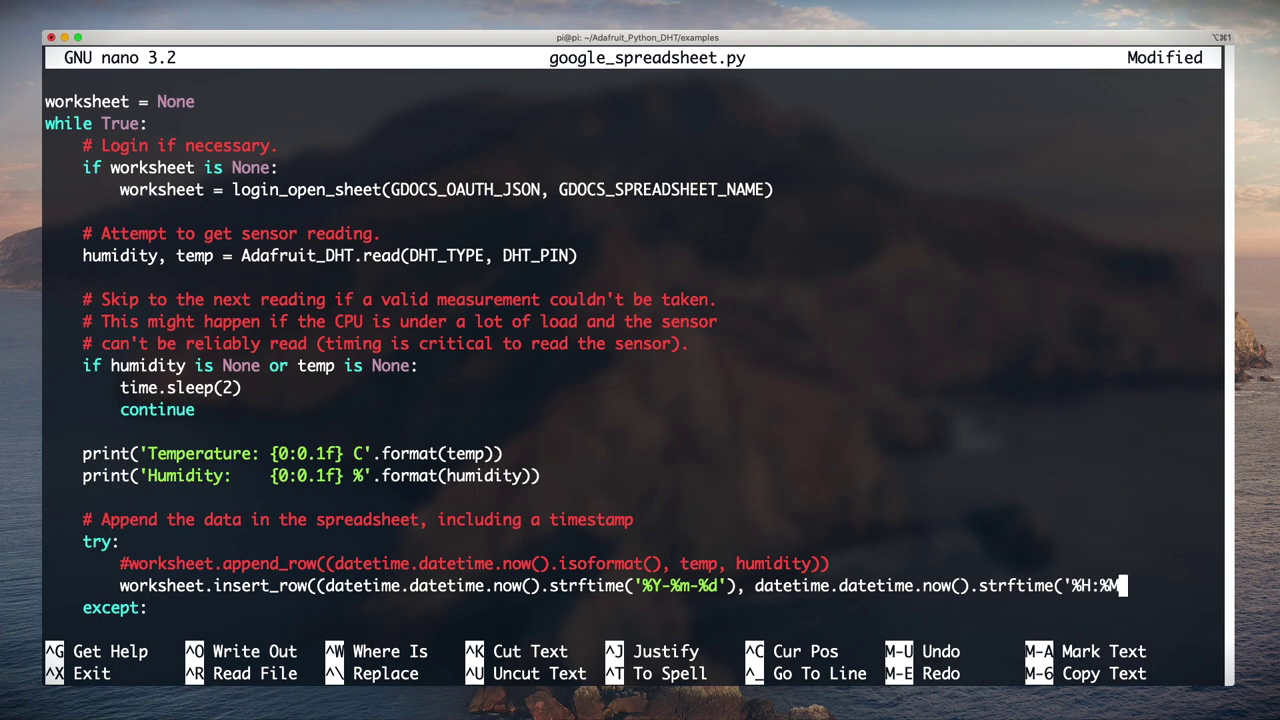
pyautogui.write("'), temp,")
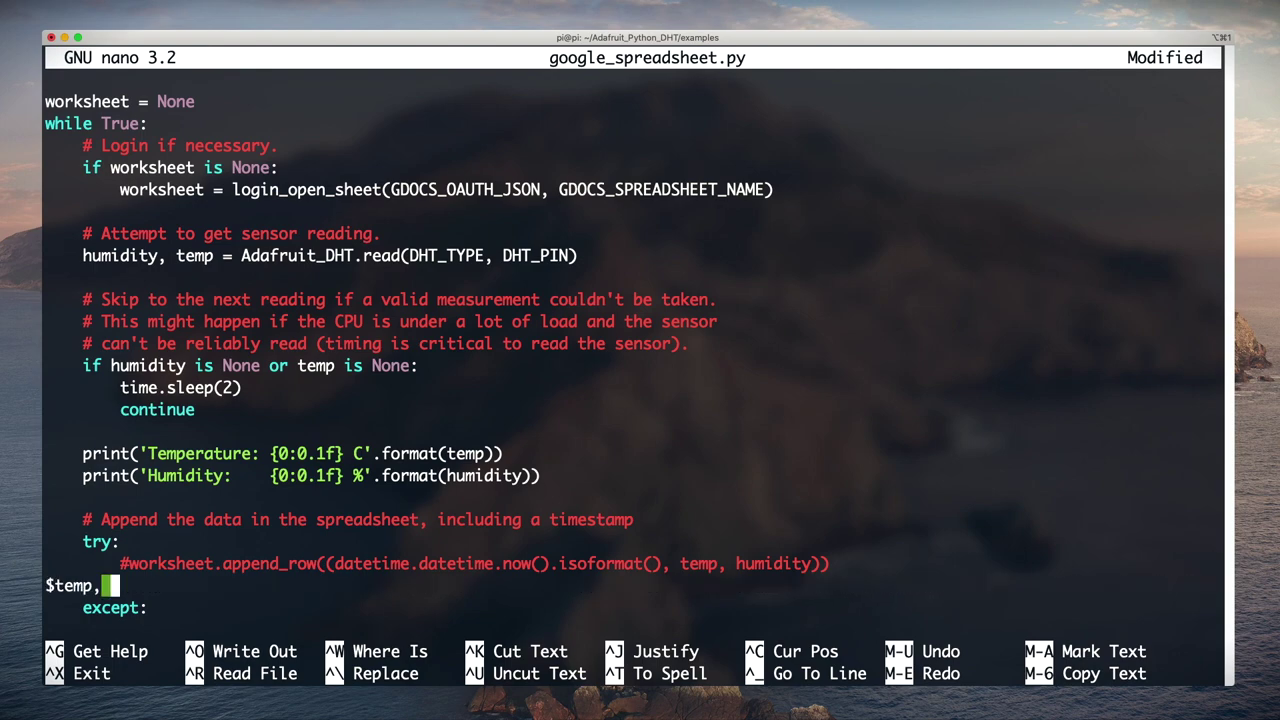
pyautogui.write(' humidity,')
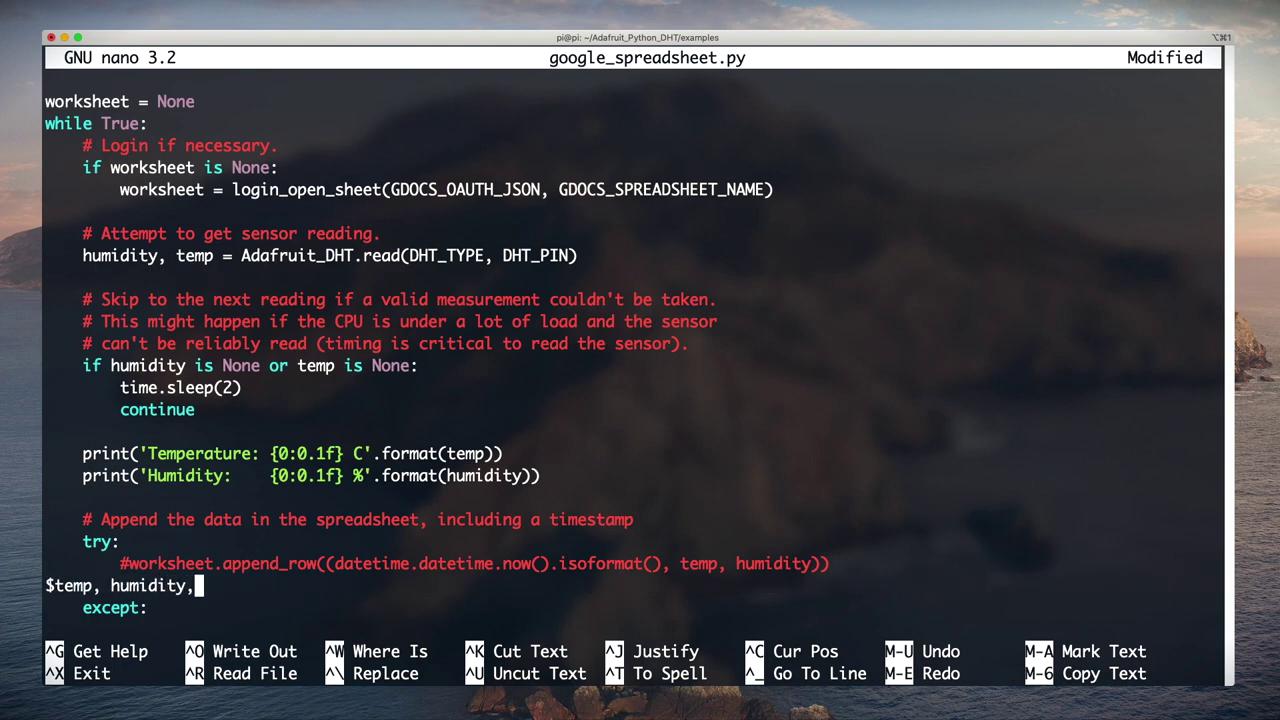
pyautogui.press('BackSpace')
pyautogui.write('), 1)')
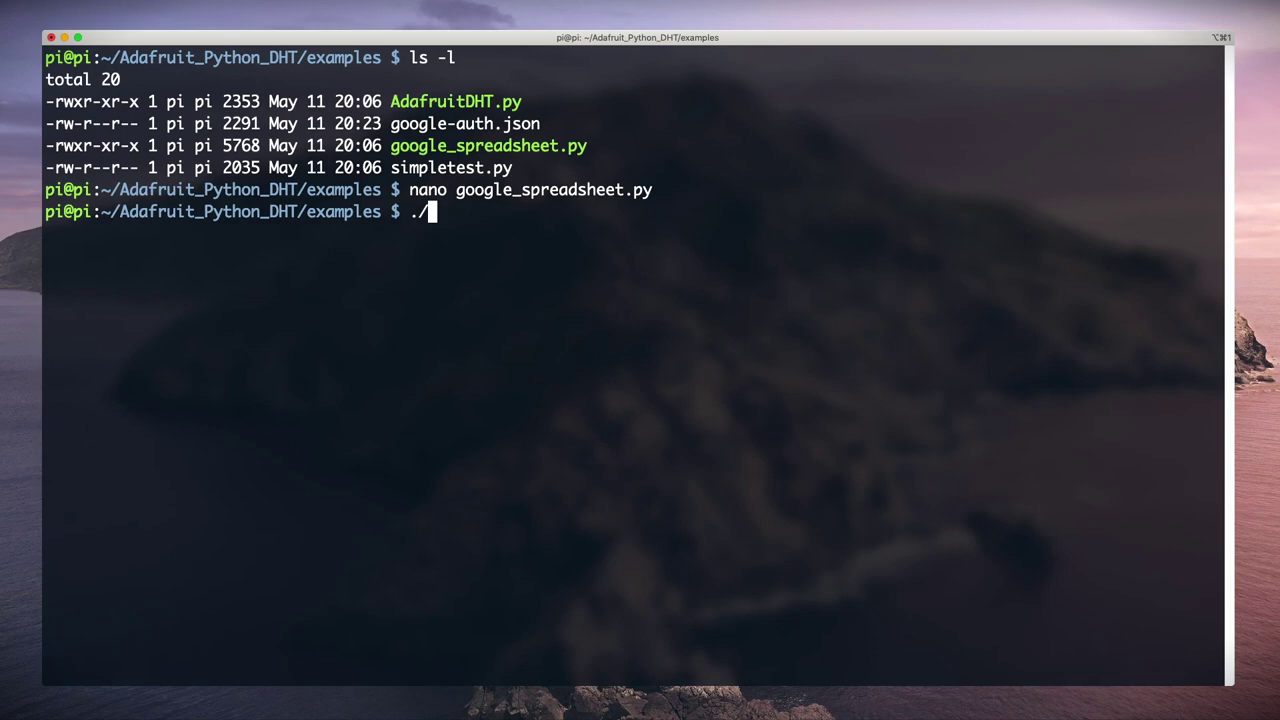
# Step: Run ./google_spreadsheet.py to start logging readings into rpi-temp
pyautogui.write('goo')
pyautogui.press('Tab')
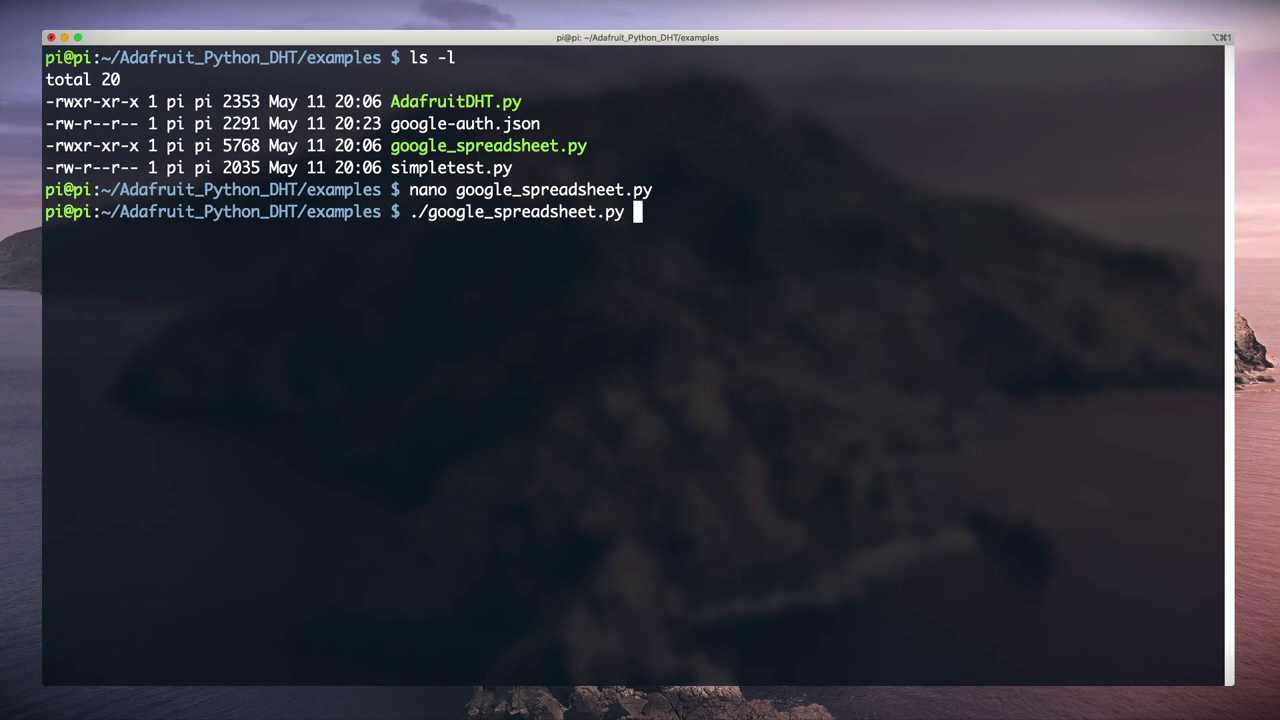
pyautogui.press('Return')
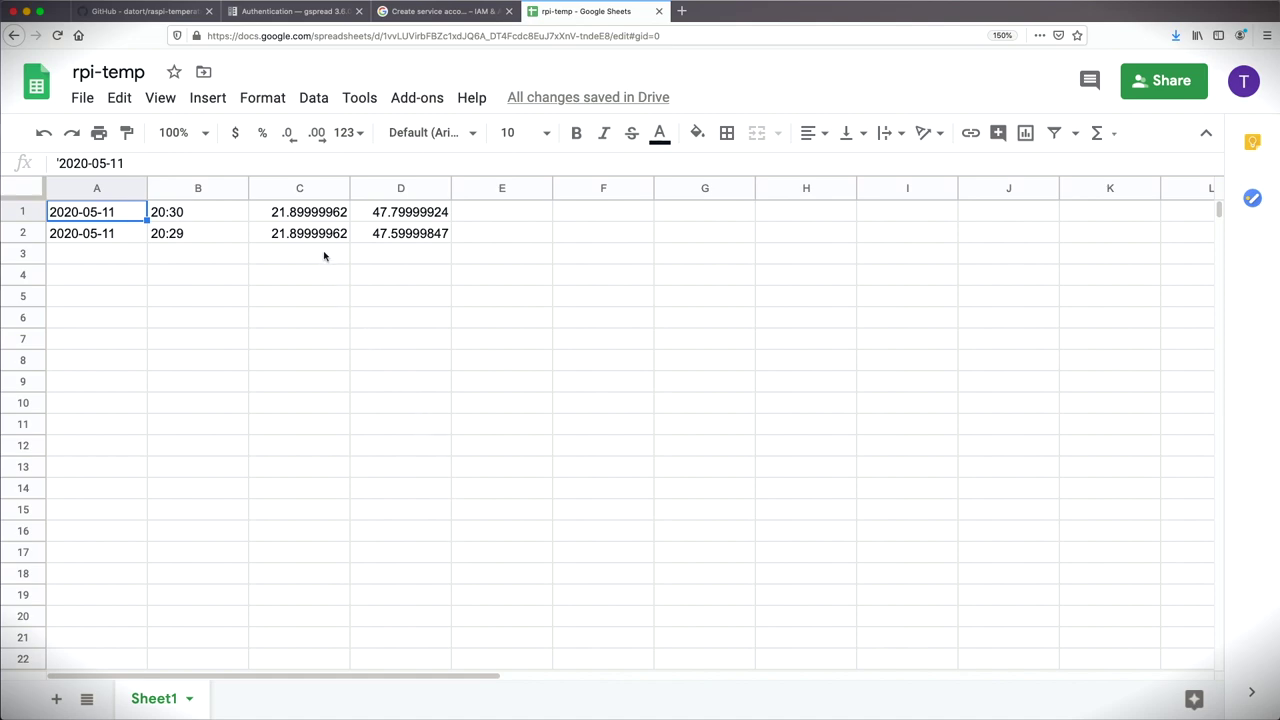
# Step: Give temperature column C the custom number format 0.0C
pyautogui.click(299, 189)
pyautogui.click(261, 98)
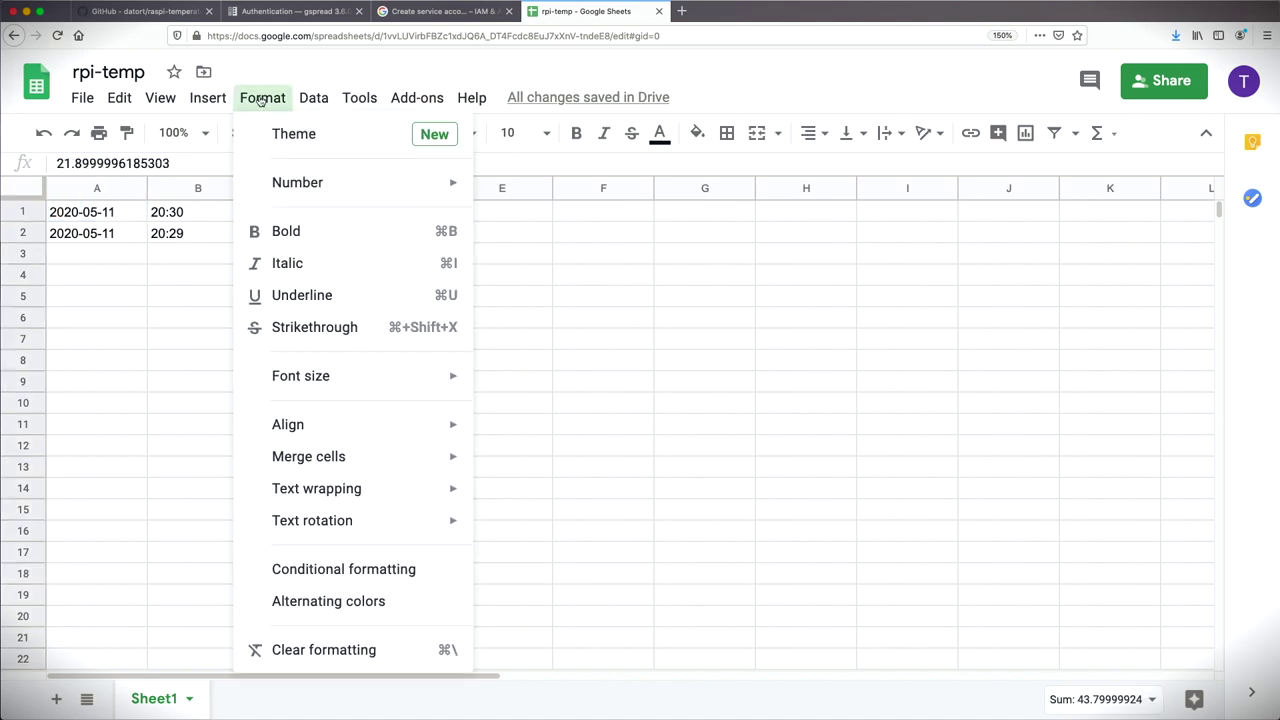
pyautogui.moveTo(280, 186)
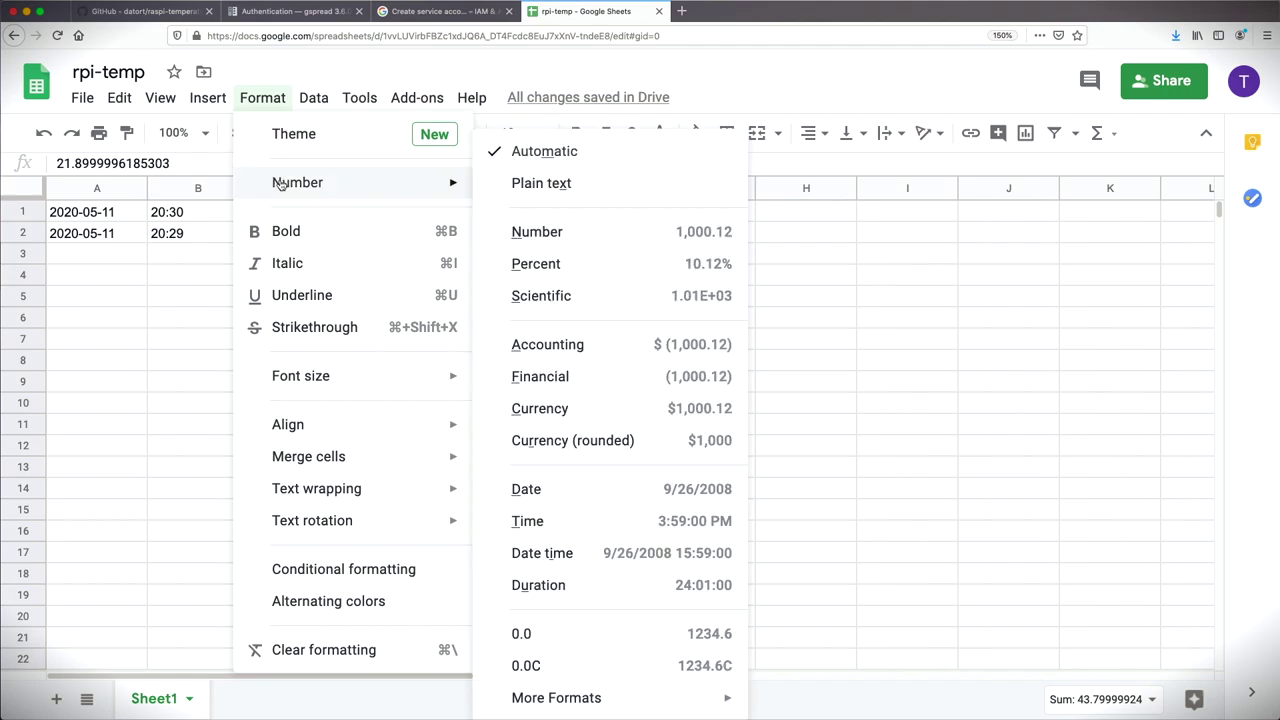
pyautogui.moveTo(553, 697)
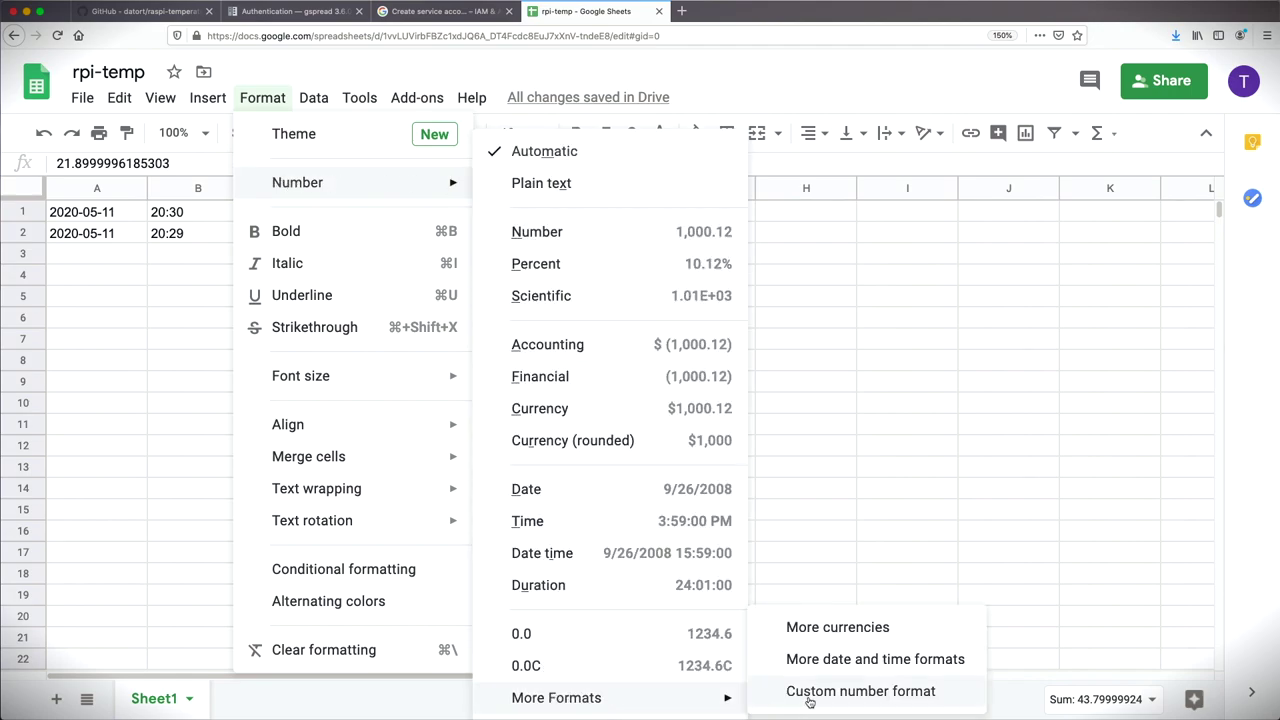
pyautogui.click(808, 700)
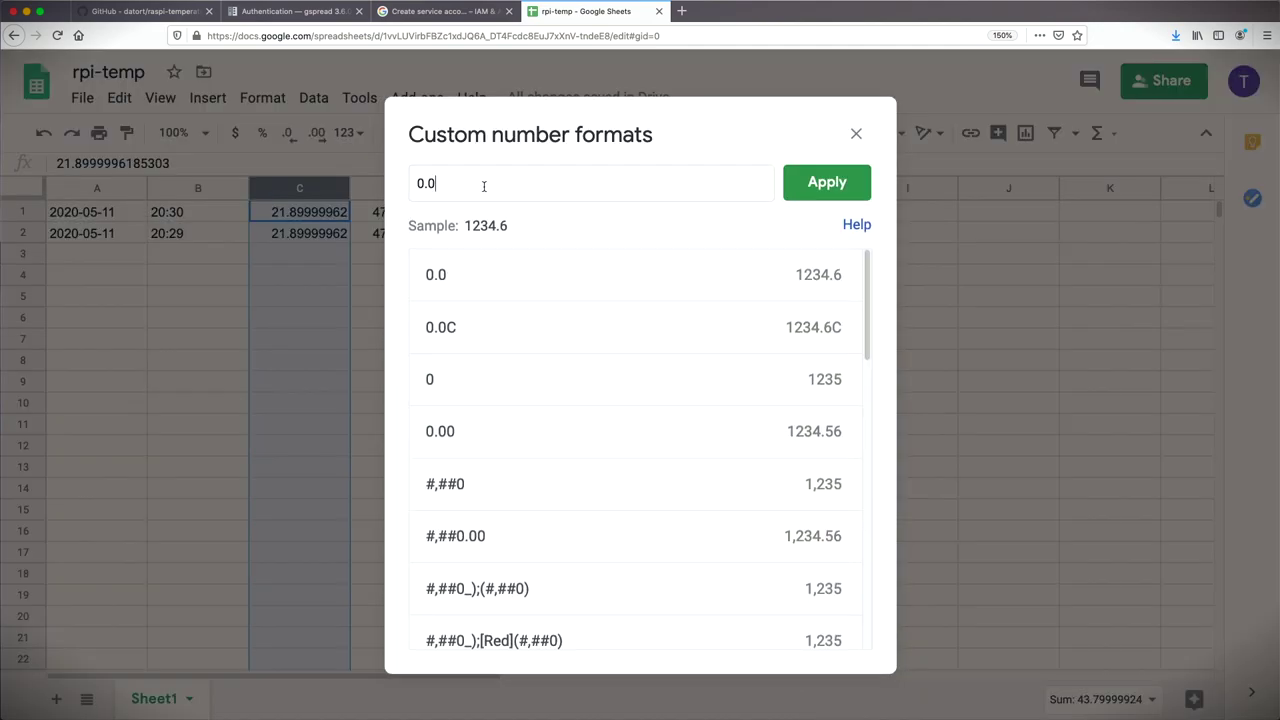
pyautogui.write('C')
pyautogui.click(828, 183)
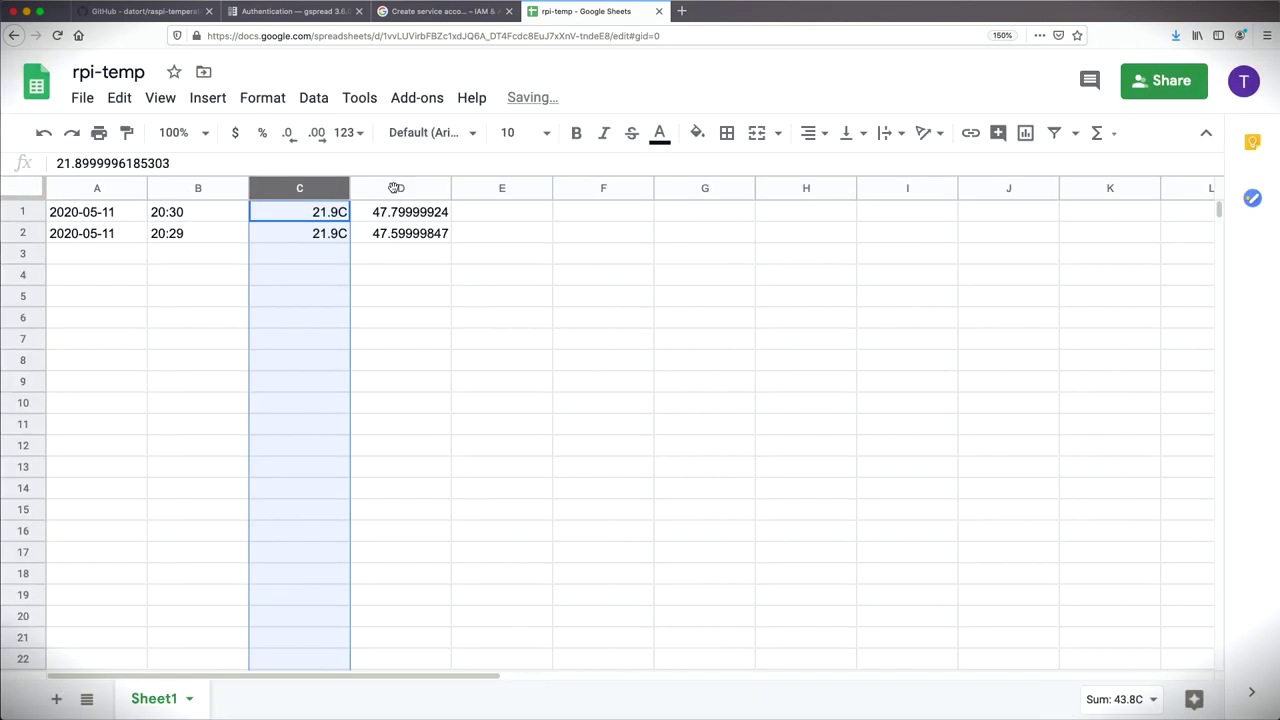
# Step: Give humidity column D the custom number format 0.0
pyautogui.click(396, 188)
pyautogui.click(261, 100)
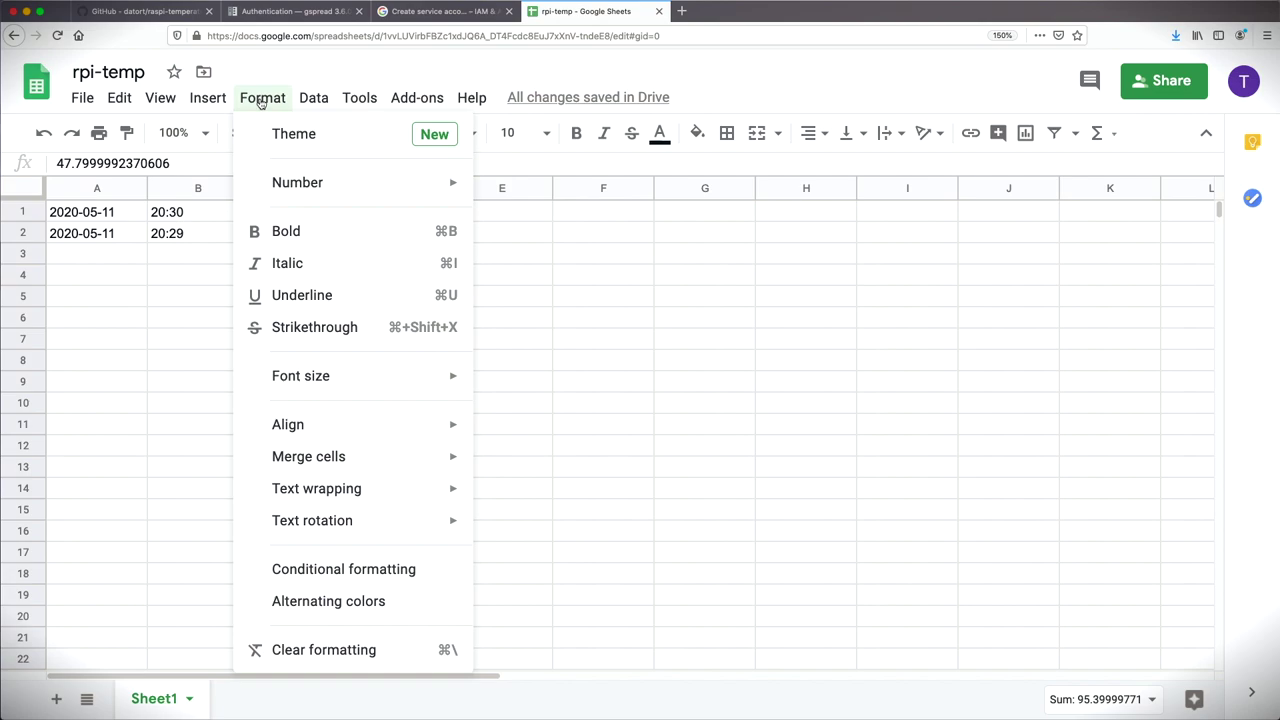
pyautogui.moveTo(380, 183)
pyautogui.moveTo(612, 700)
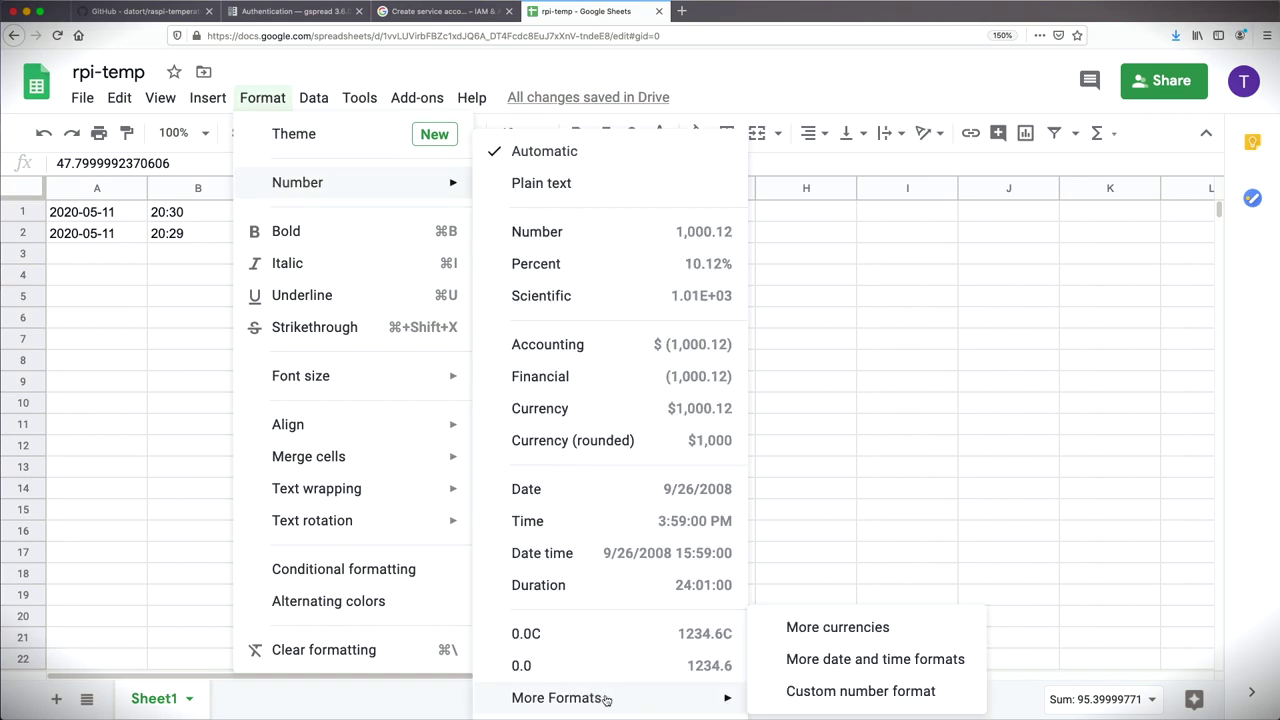
pyautogui.click(817, 690)
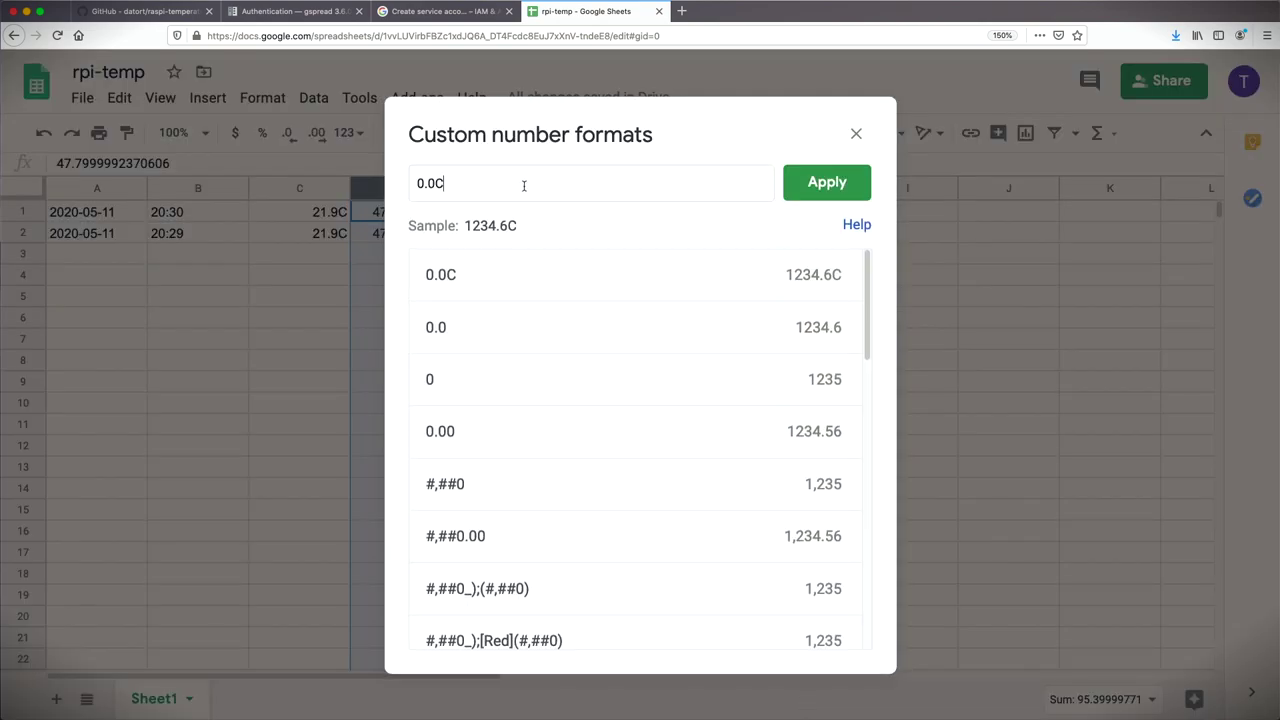
pyautogui.press('BackSpace')
pyautogui.click(794, 182)
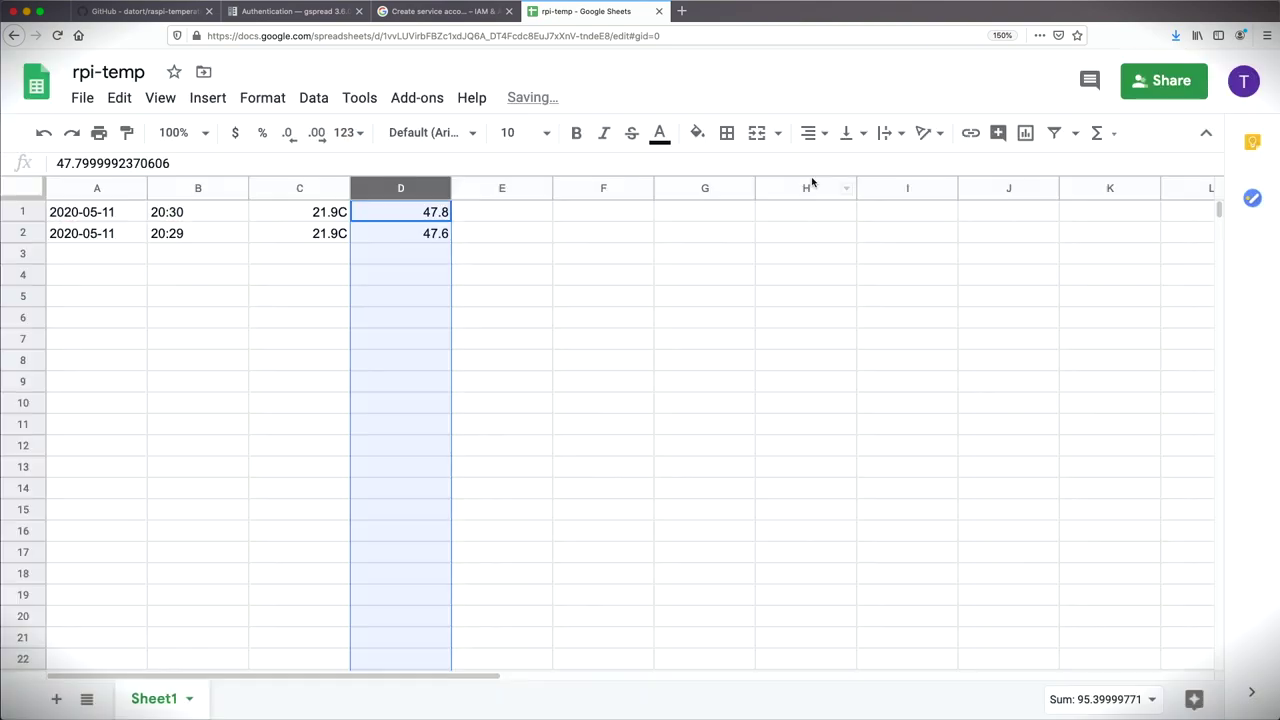
pyautogui.click(516, 491)
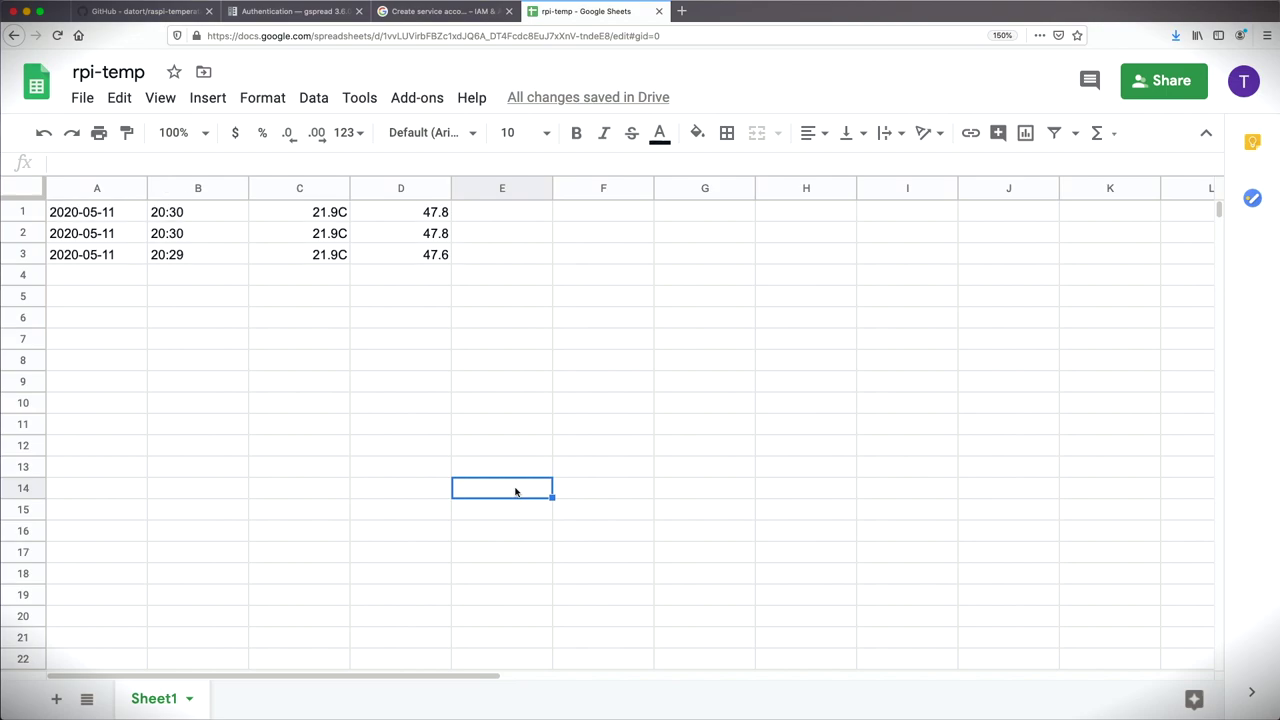
# Step: Install apache2 with sudo apt install, confirming with y
pyautogui.write('sudo ')
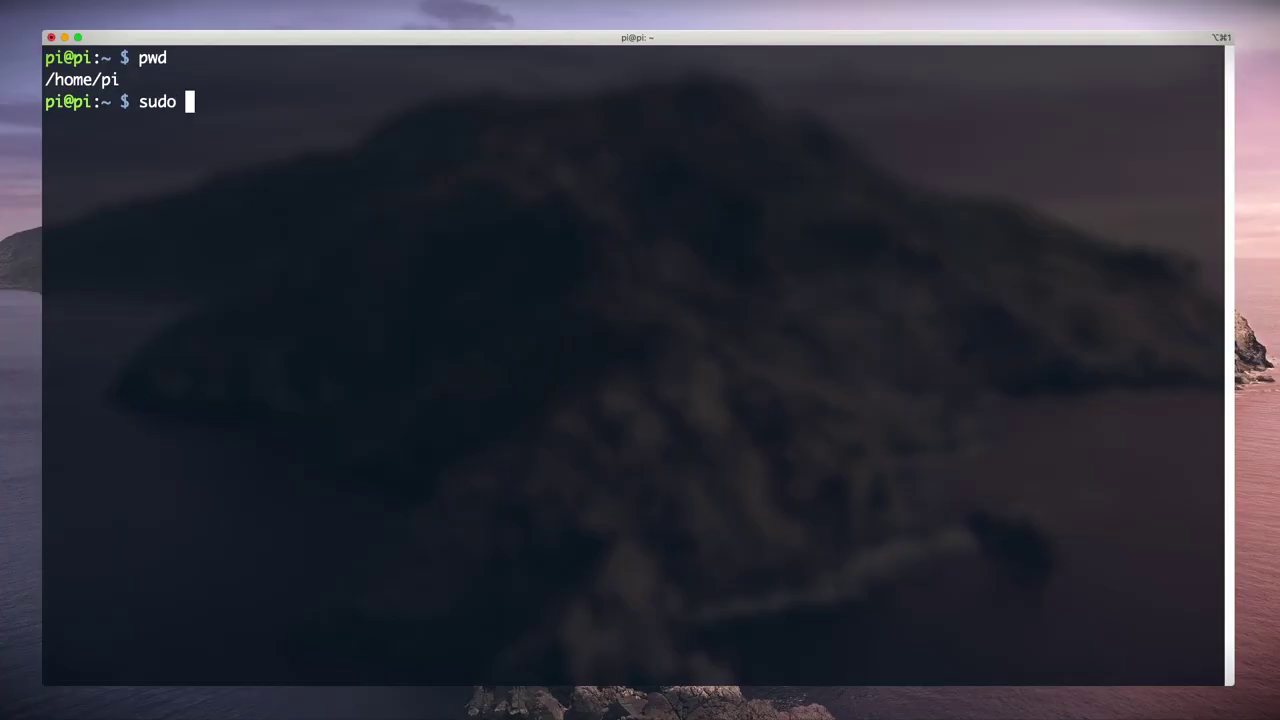
pyautogui.write('apt install apache2')
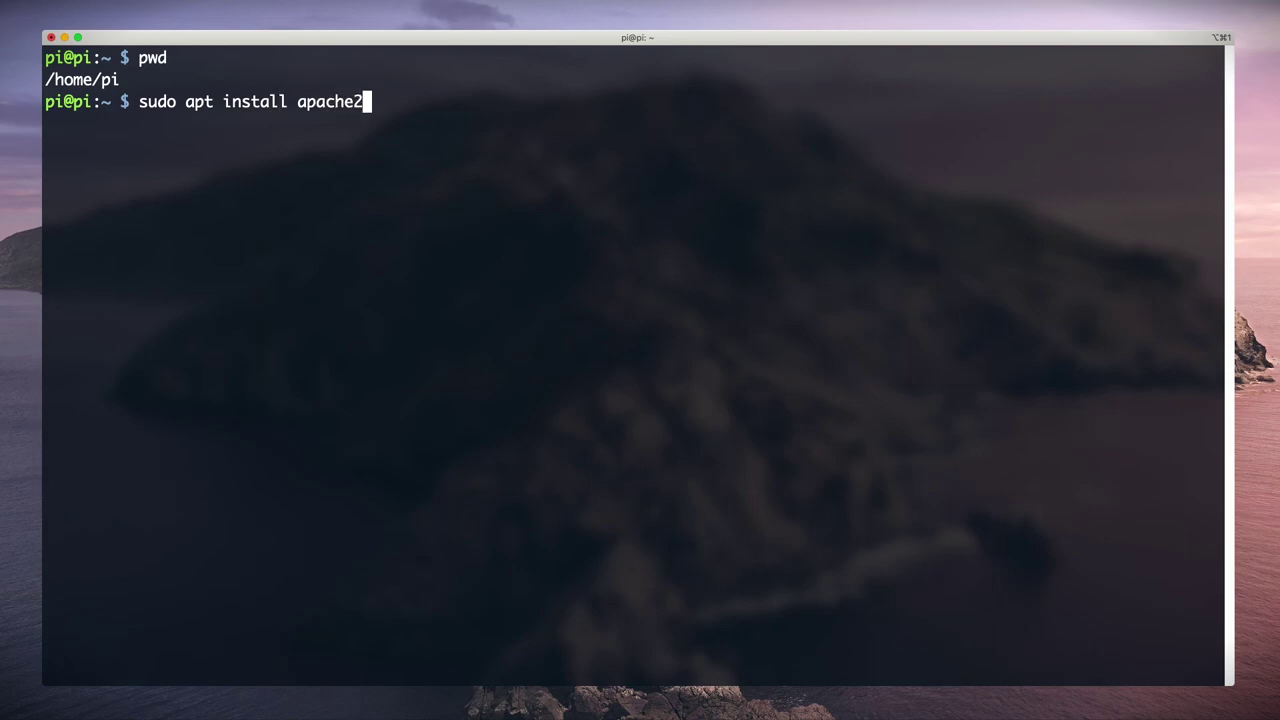
pyautogui.press('Return')
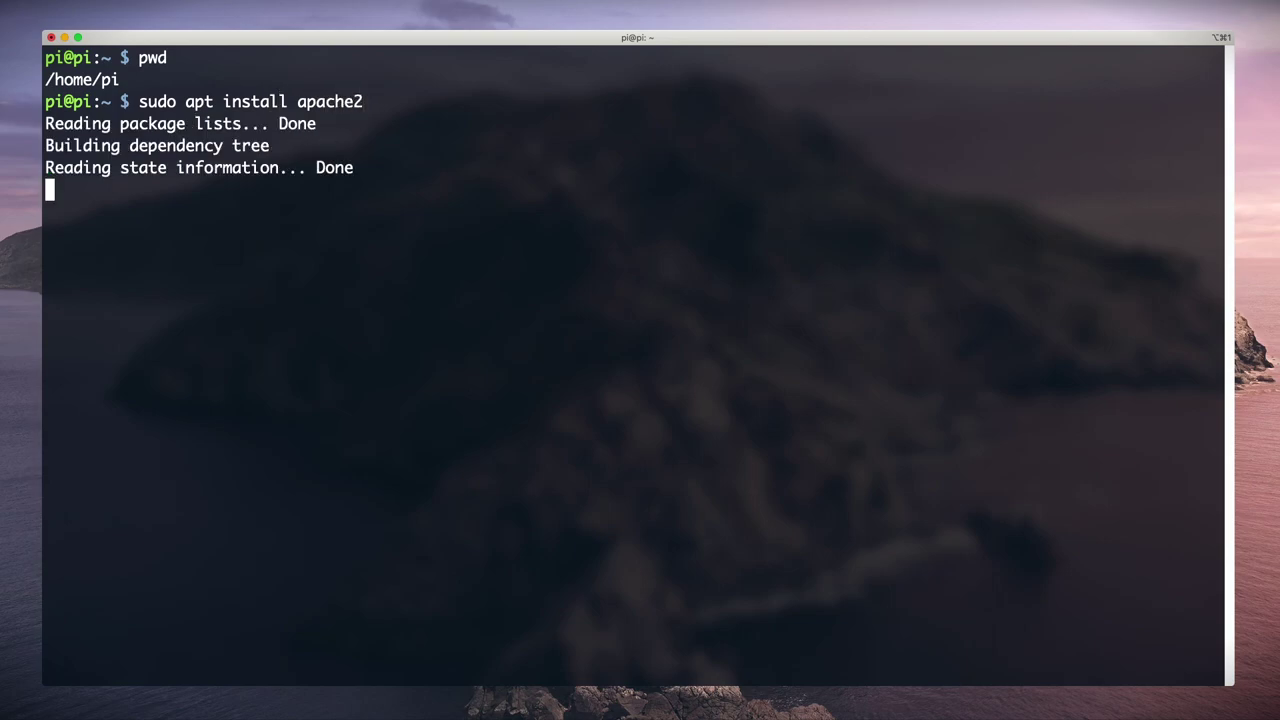
pyautogui.write('y')
pyautogui.press('Return')
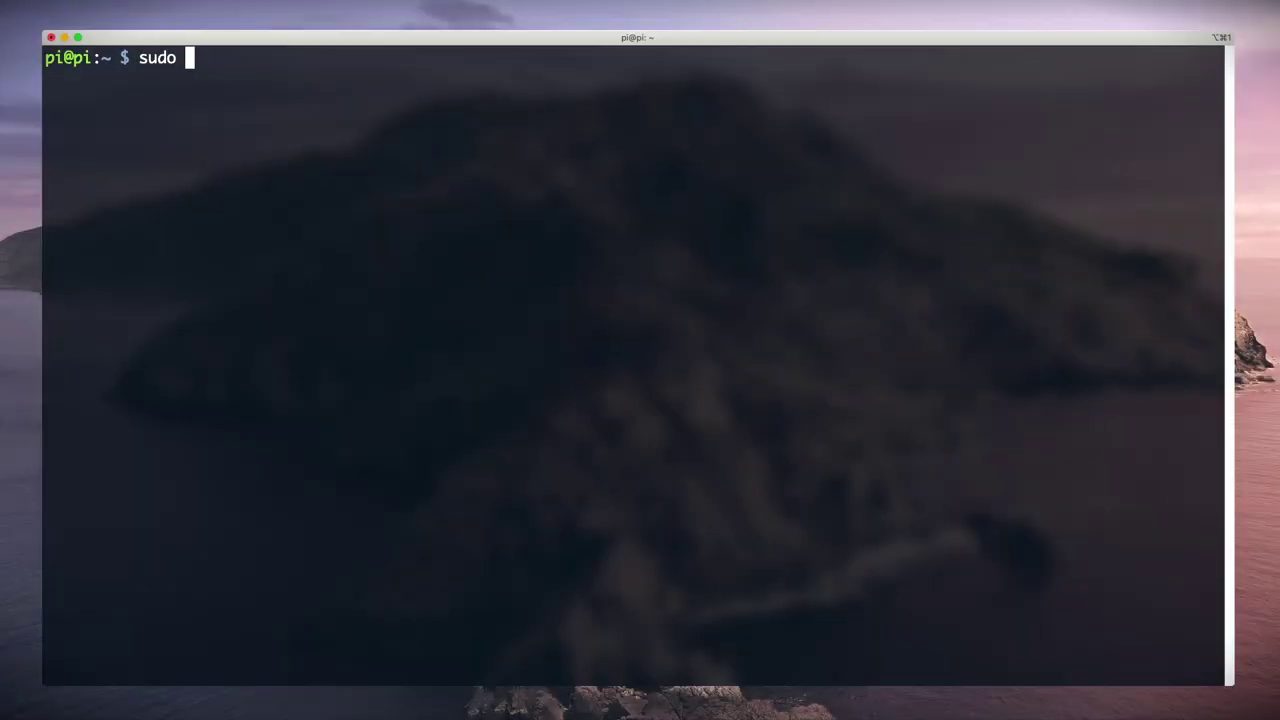
pyautogui.write('service apache2 start')
pyautogui.press('Return')
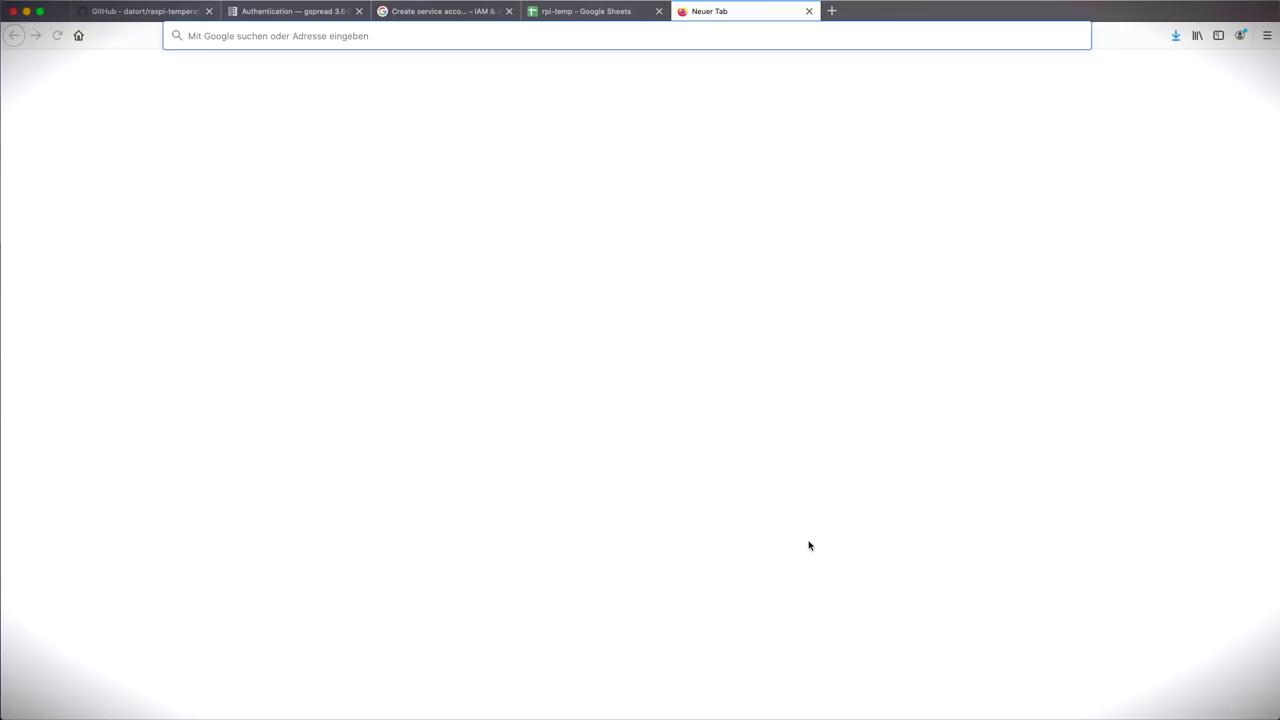
pyautogui.write('http://pi')
pyautogui.press('Return')
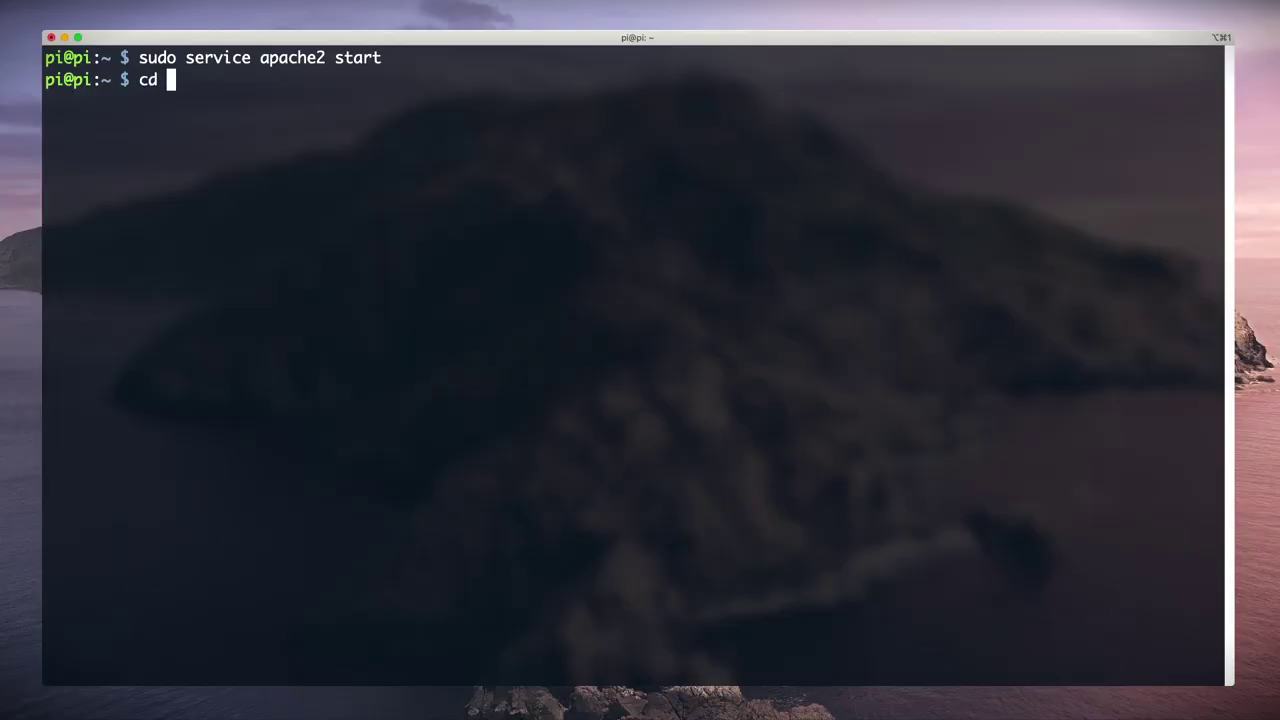
pyautogui.write('/var/www')
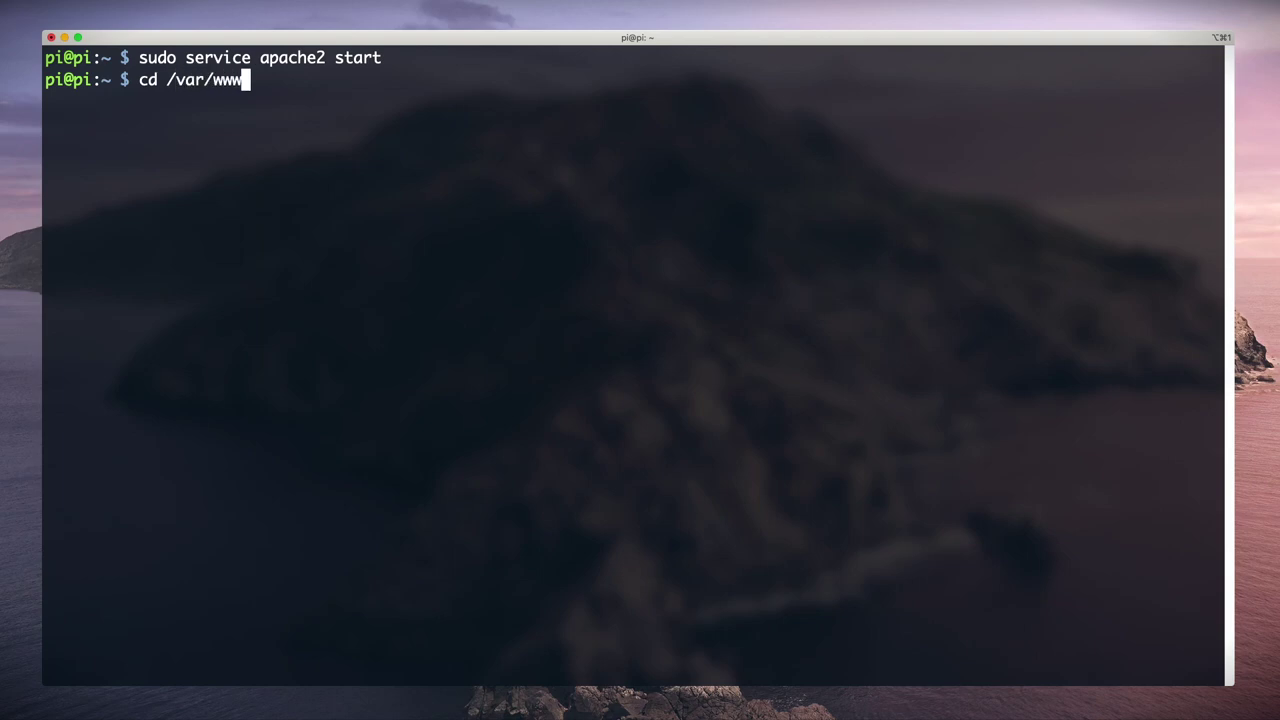
pyautogui.write('/html')
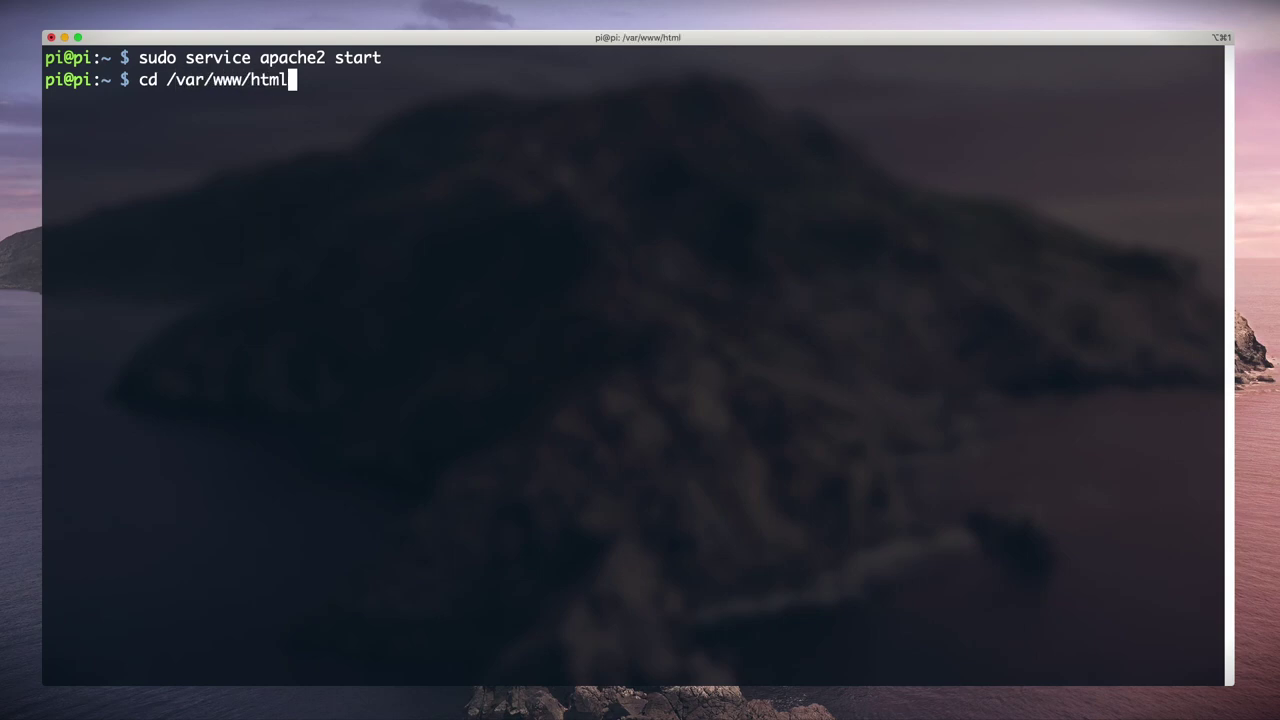
# Step: In /var/www/html, list the files and delete the default index.html
pyautogui.press('Return')
pyautogui.write('ls -l')
pyautogui.press('Return')
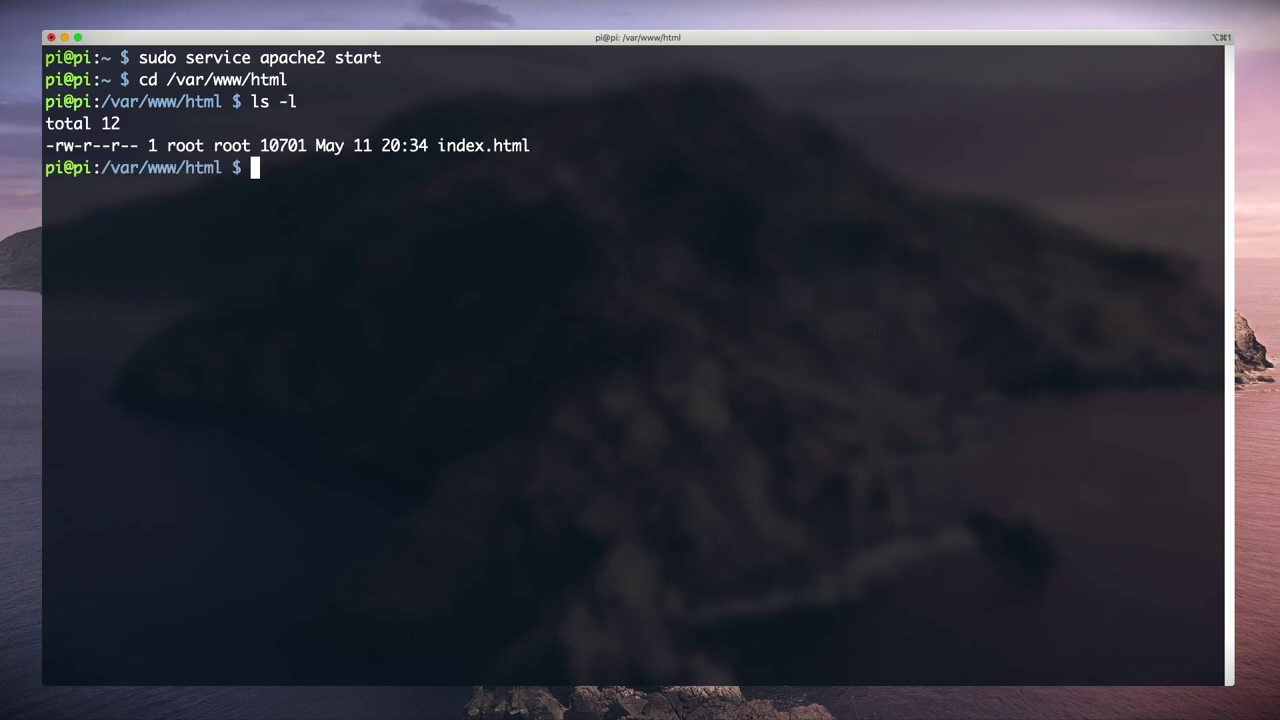
pyautogui.write('sudo rm inde')
pyautogui.press('Tab')
pyautogui.press('Return')
# Step: Clone the raspi-temperature-chart repository into the web root and list its files
pyautogui.hotkey('ctrl', 'l')
pyautogui.write('sud')
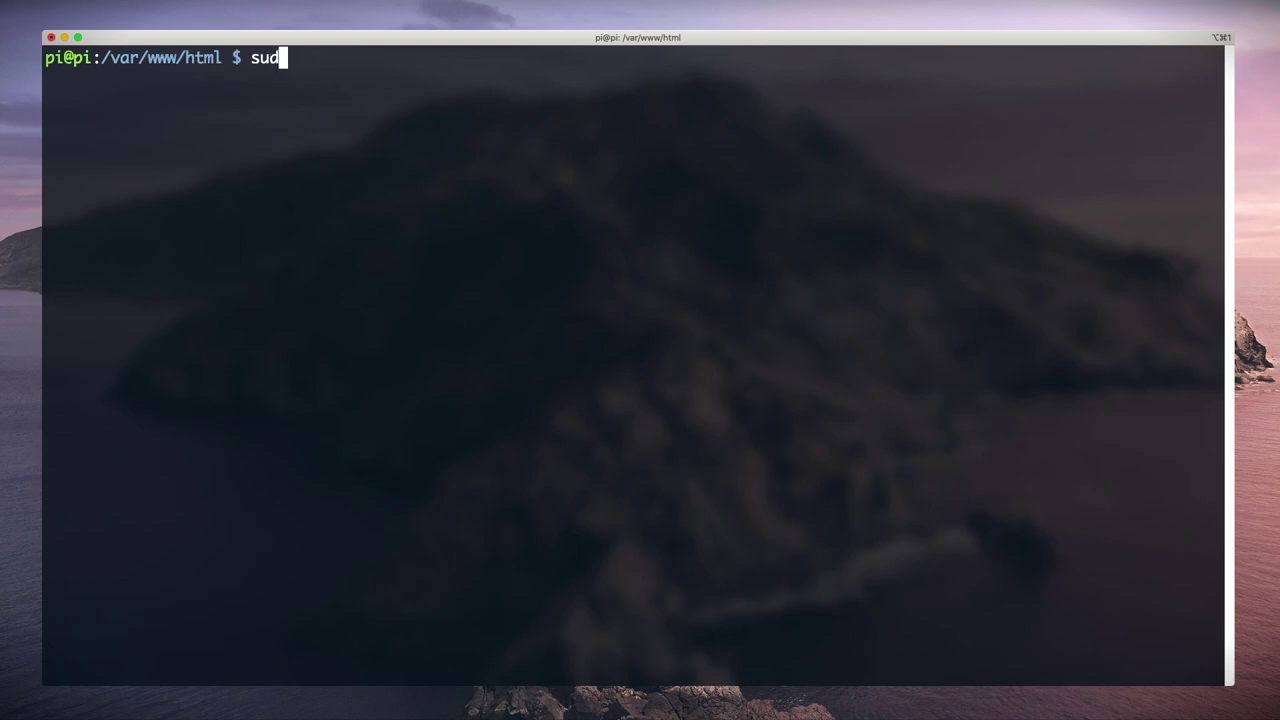
pyautogui.write('o git clone')
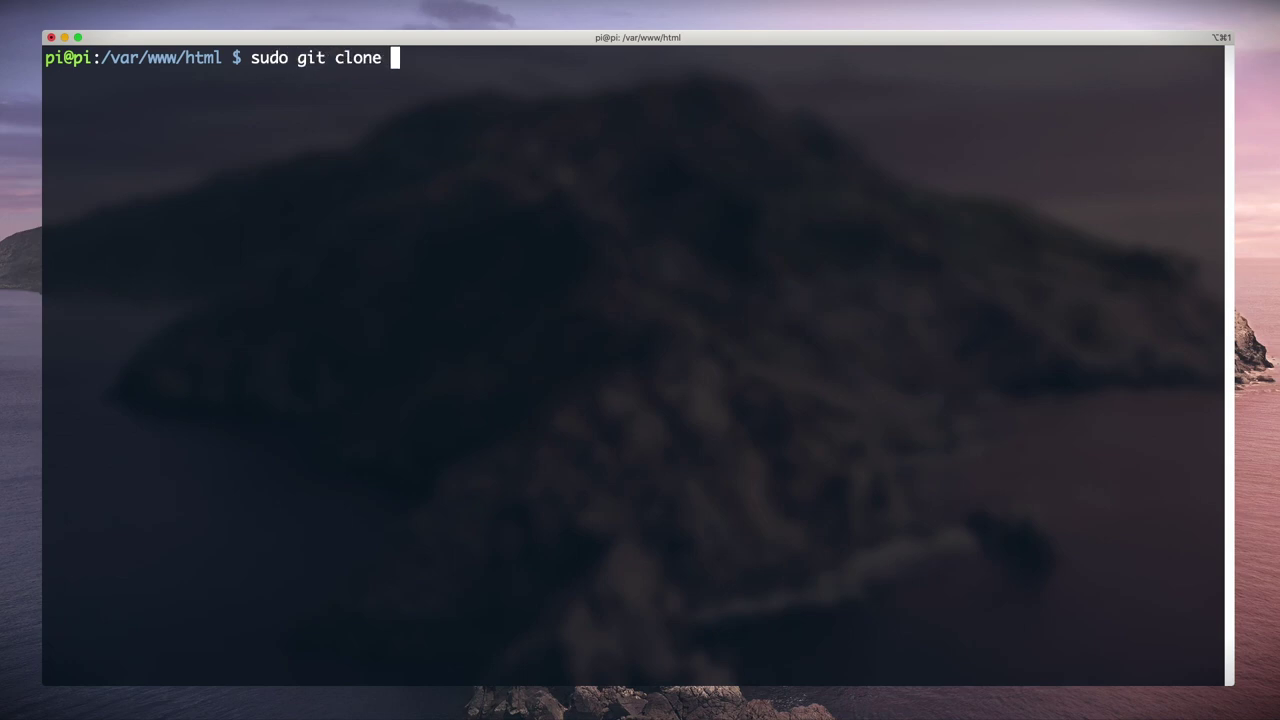
pyautogui.write('https://github.com/datort/raspi-temperature-chart')
pyautogui.write('.')
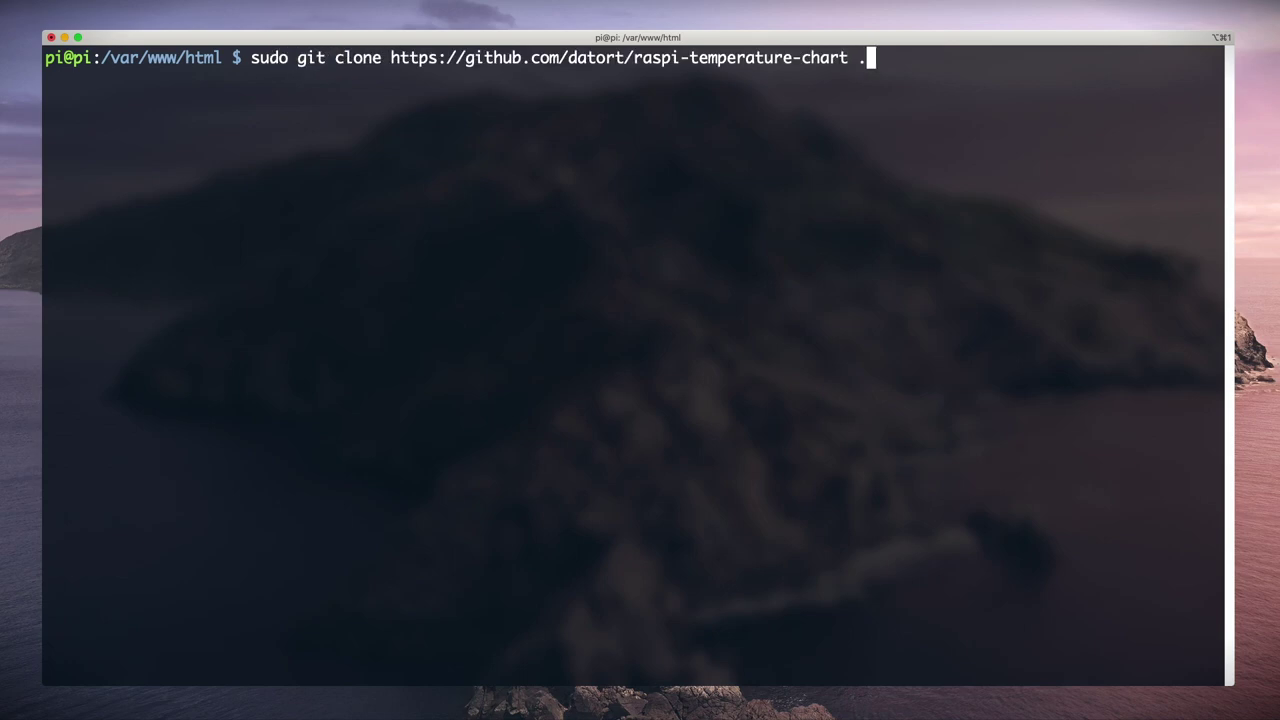
pyautogui.press('Return')
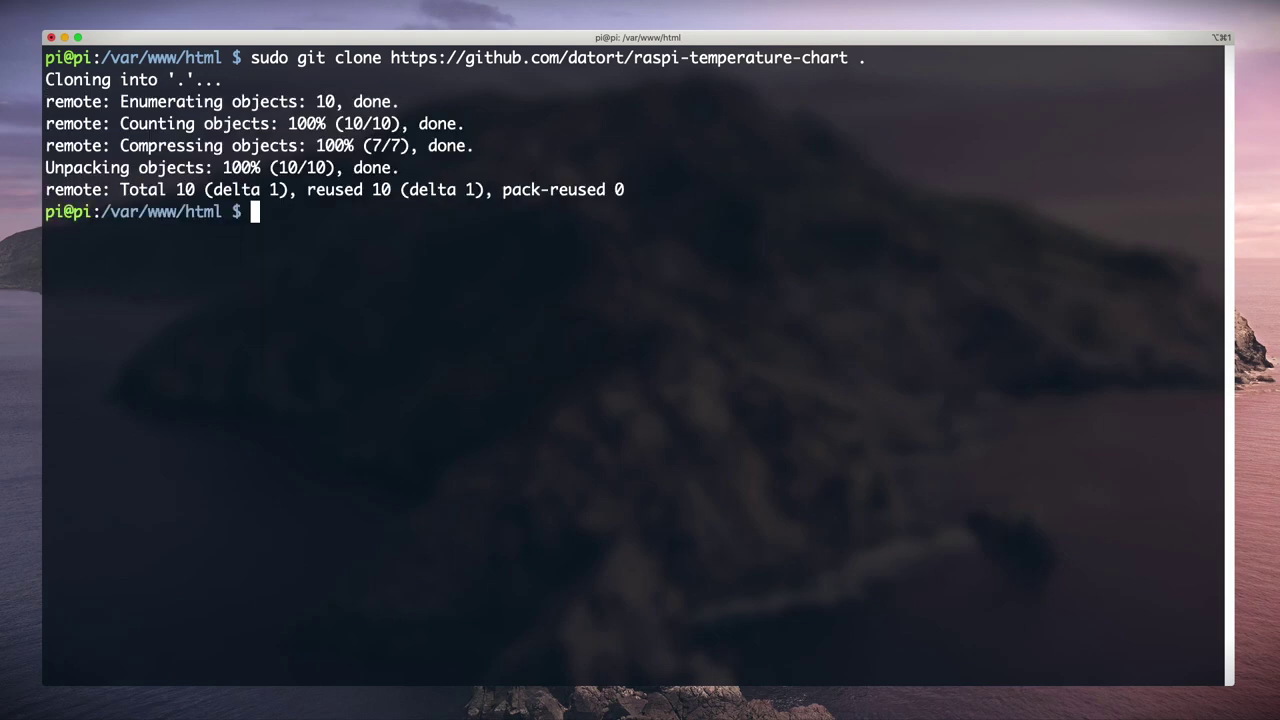
pyautogui.write('ls -l')
pyautogui.press('Return')
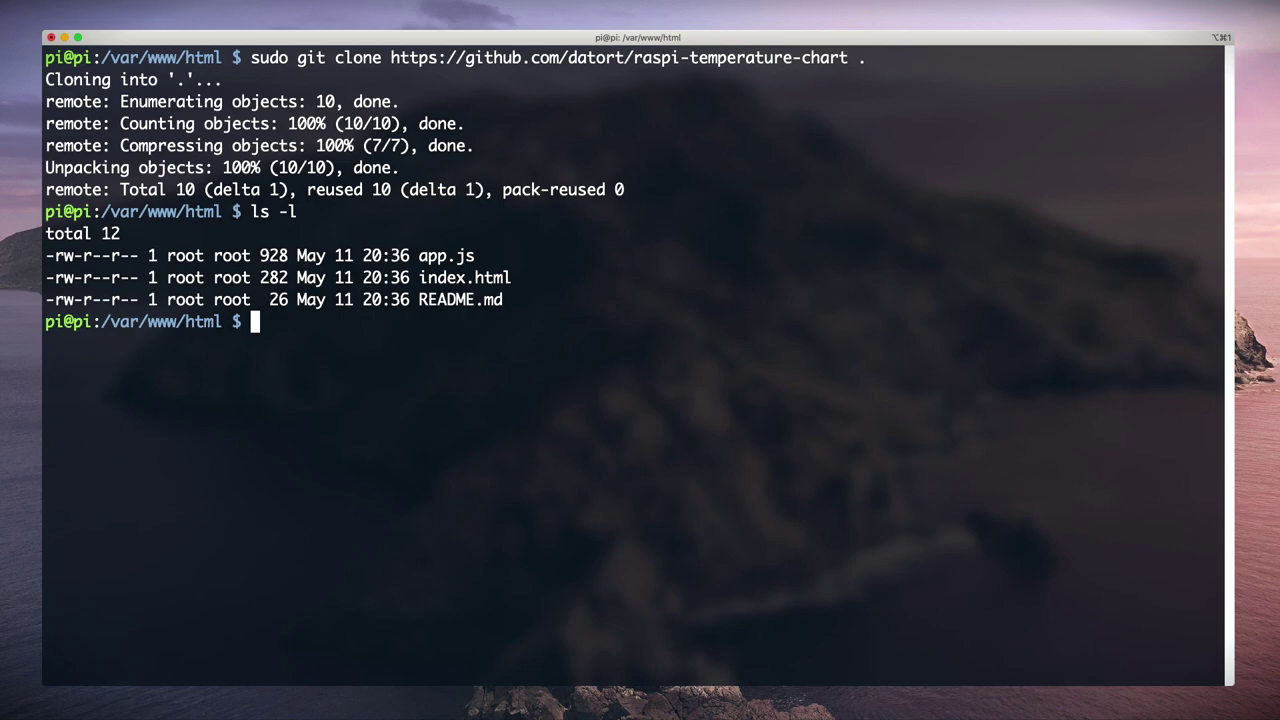
# Step: View the cloned index.html in nano, then begin opening app.js
pyautogui.write('sudo nano index.html')
pyautogui.press('Return')
pyautogui.write('sudo nano app.js')
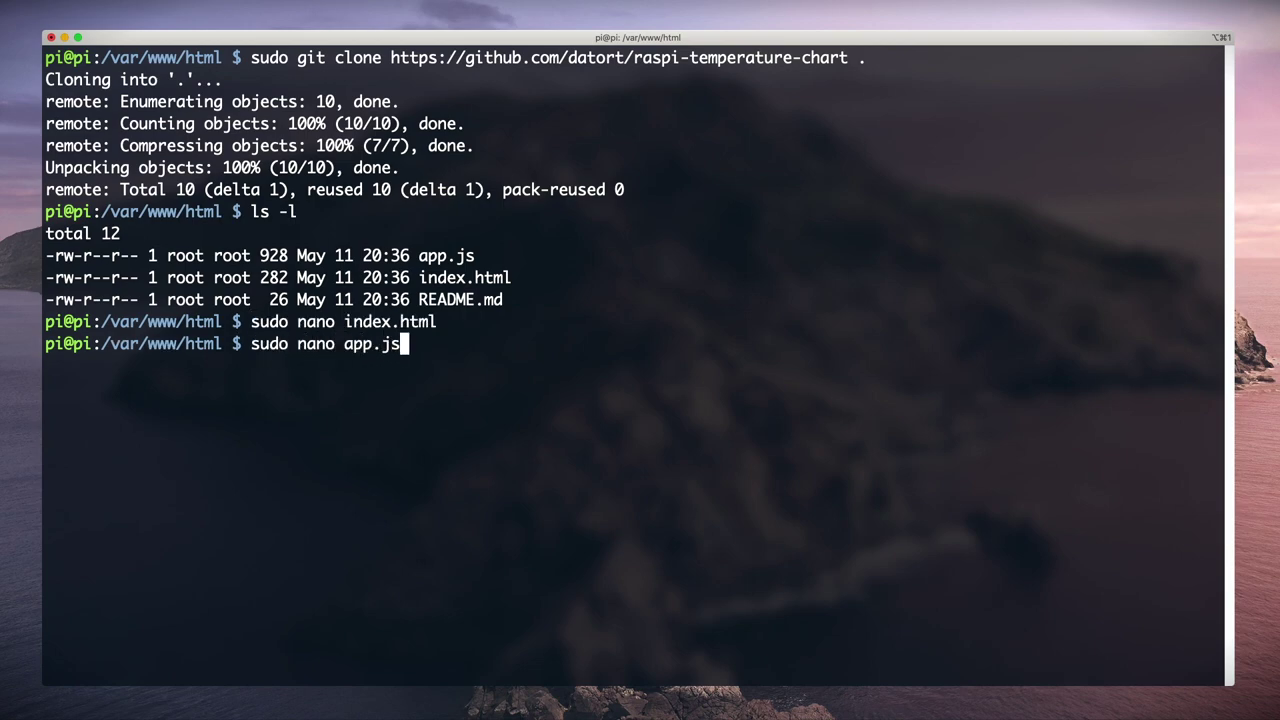
# Step: Replace the ---your-google-sheet--- placeholder in app.js's query URL with the rpi-temp spreadsheet ID
pyautogui.press('Return')
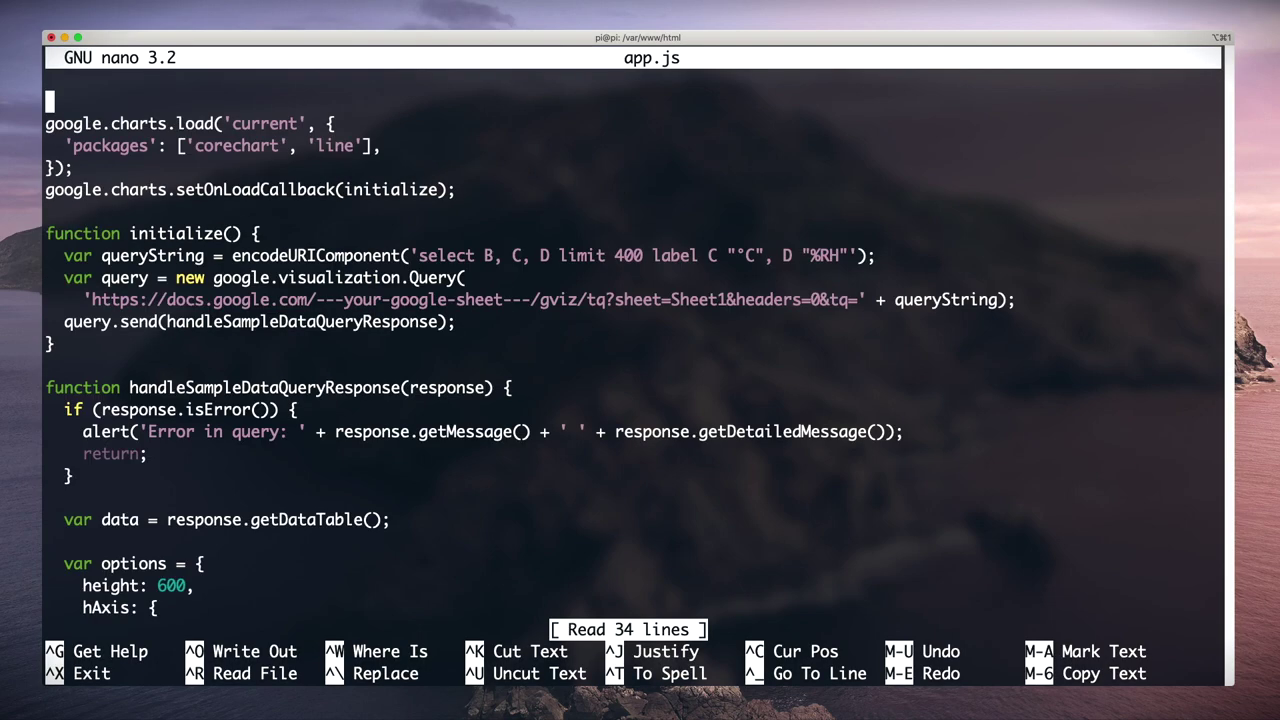
pyautogui.press('Down')
pyautogui.press('Down')
pyautogui.press('Down')
pyautogui.press('Down')
pyautogui.press('Down')
pyautogui.press('Down')
pyautogui.press('Down')
pyautogui.press('Down')
pyautogui.press('Down')
pyautogui.press('Down')
pyautogui.press('Down')
pyautogui.moveTo(316, 299); pyautogui.dragTo(530, 299)
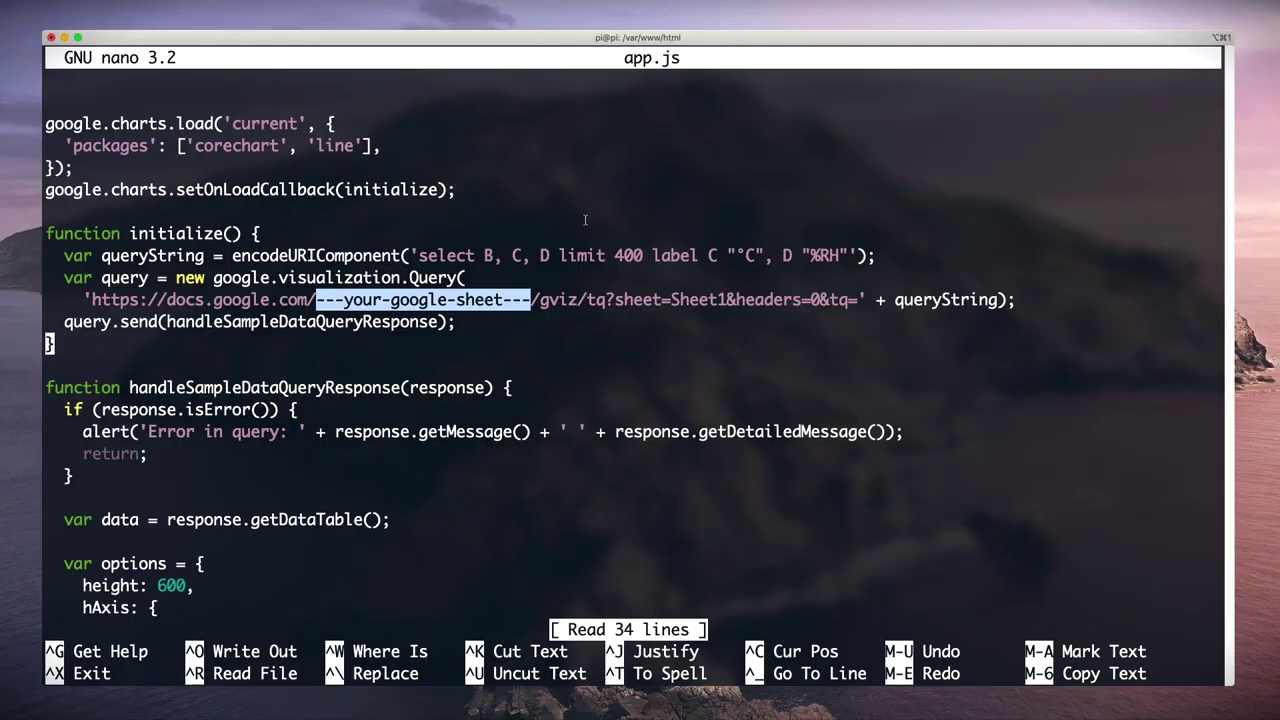
pyautogui.press('Up')
pyautogui.press('Up')
pyautogui.press('Right')
pyautogui.press('Right')
pyautogui.press('Right')
pyautogui.press('Right')
pyautogui.press('Right')
pyautogui.press('Right')
pyautogui.press('Right')
pyautogui.press('Right')
pyautogui.press('Right')
pyautogui.press('Right')
pyautogui.press('Right')
pyautogui.press('Right')
pyautogui.press('Right')
pyautogui.press('Right')
pyautogui.press('Right')
pyautogui.press('Right')
pyautogui.press('Right')
pyautogui.press('Right')
pyautogui.press('Right')
pyautogui.press('Right')
pyautogui.press('Right')
pyautogui.press('Right')
pyautogui.press('Right')
pyautogui.press('Right')
pyautogui.press('Right')
pyautogui.press('Right')
pyautogui.press('Right')
pyautogui.press('Right')
pyautogui.press('Right')
pyautogui.press('Right')
pyautogui.press('Right')
pyautogui.press('Right')
pyautogui.press('Right')
pyautogui.press('Right')
pyautogui.press('Right')
pyautogui.press('Right')
pyautogui.press('Right')
pyautogui.press('Right')
pyautogui.press('Right')
pyautogui.press('Right')
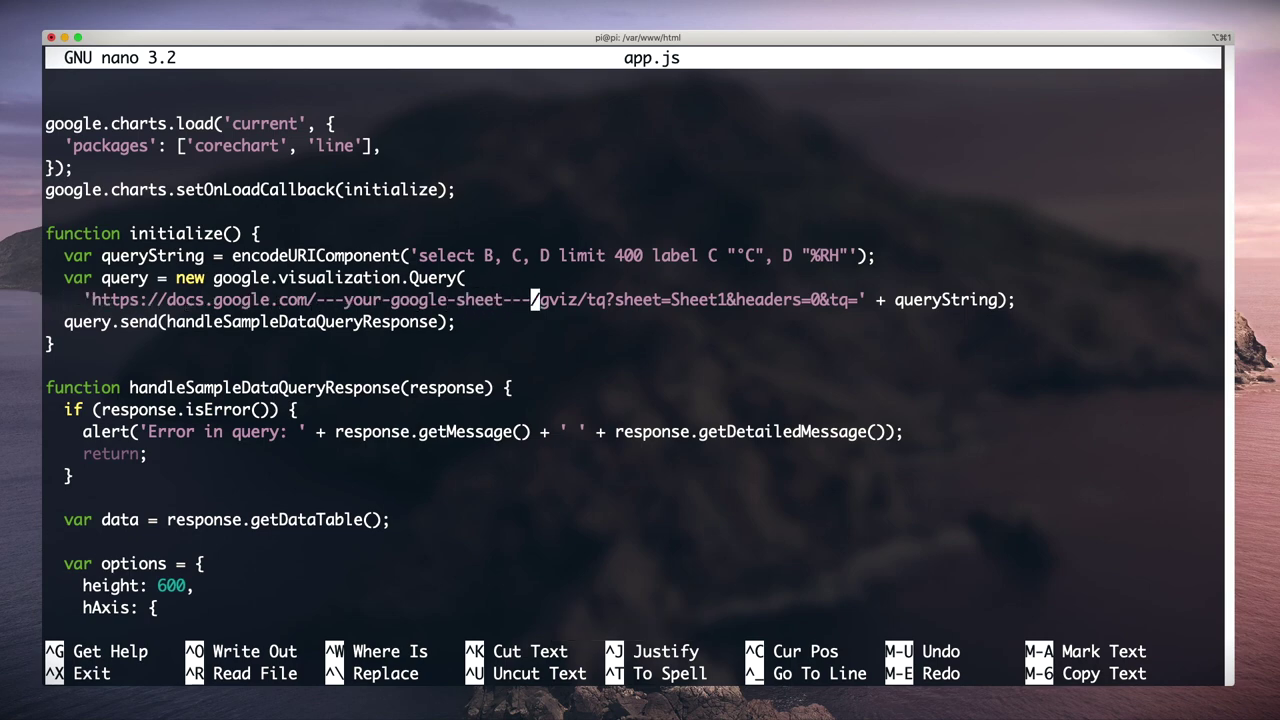
pyautogui.press('BackSpace')
pyautogui.press('BackSpace')
pyautogui.press('BackSpace')
pyautogui.press('BackSpace')
pyautogui.press('BackSpace')
pyautogui.press('BackSpace')
pyautogui.press('BackSpace')
pyautogui.press('BackSpace')
pyautogui.press('BackSpace')
pyautogui.press('BackSpace')
pyautogui.press('BackSpace')
pyautogui.press('BackSpace')
pyautogui.press('BackSpace')
pyautogui.press('BackSpace')
pyautogui.press('BackSpace')
pyautogui.press('BackSpace')
pyautogui.press('BackSpace')
pyautogui.press('BackSpace')
pyautogui.press('BackSpace')
pyautogui.press('BackSpace')
pyautogui.press('BackSpace')
pyautogui.press('BackSpace')
pyautogui.press('BackSpace')
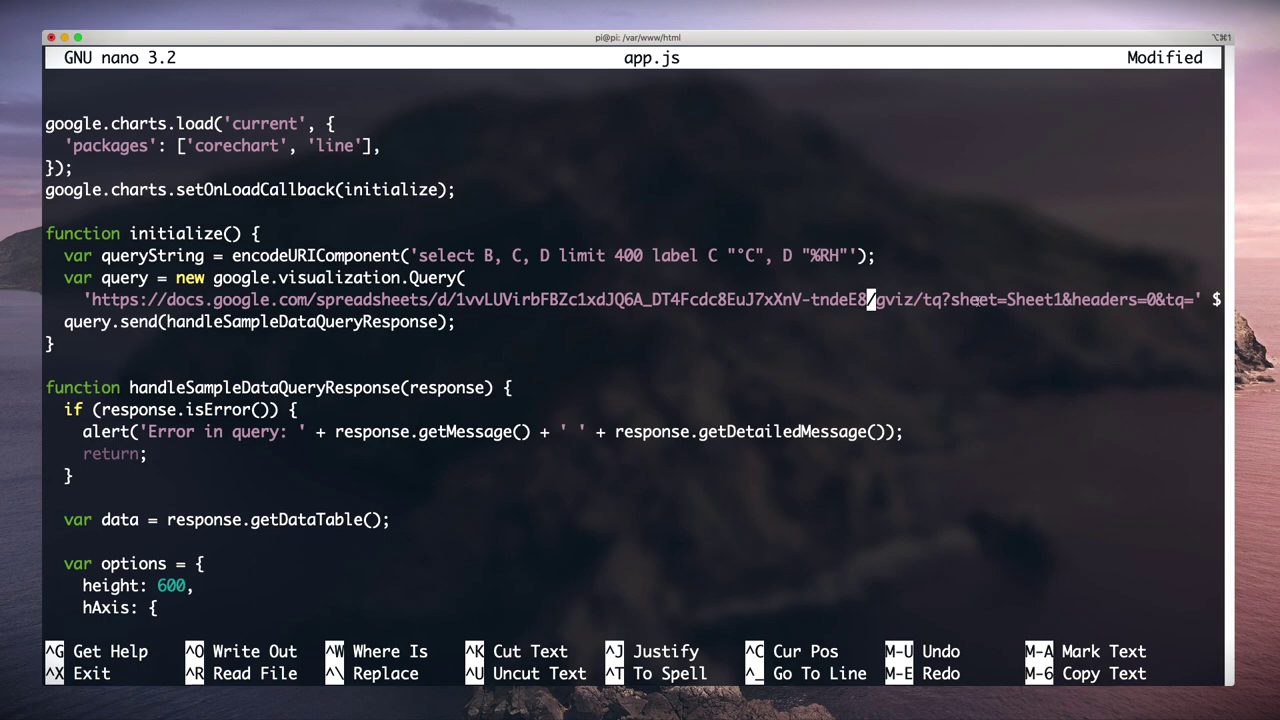
pyautogui.moveTo(953, 299); pyautogui.dragTo(1062, 299)
pyautogui.click(1018, 299)
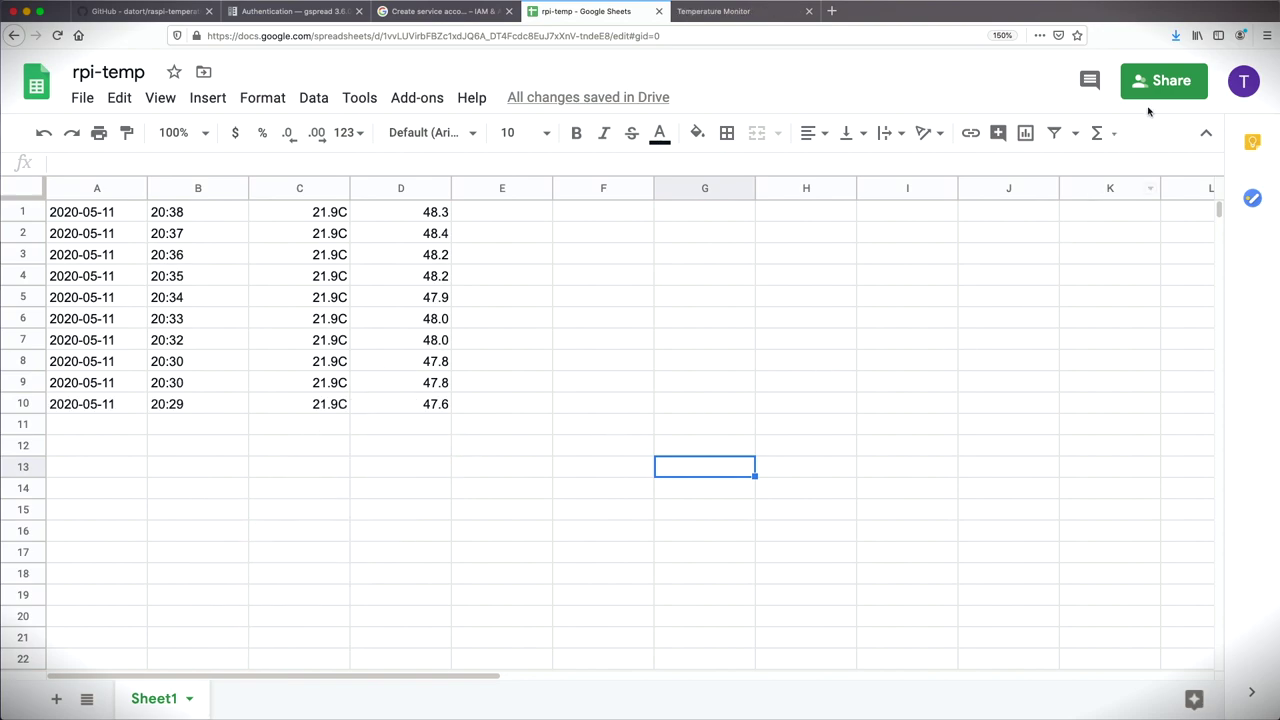
# Step: Change rpi-temp's link sharing to anyone with the link as Viewer
pyautogui.click(1165, 82)
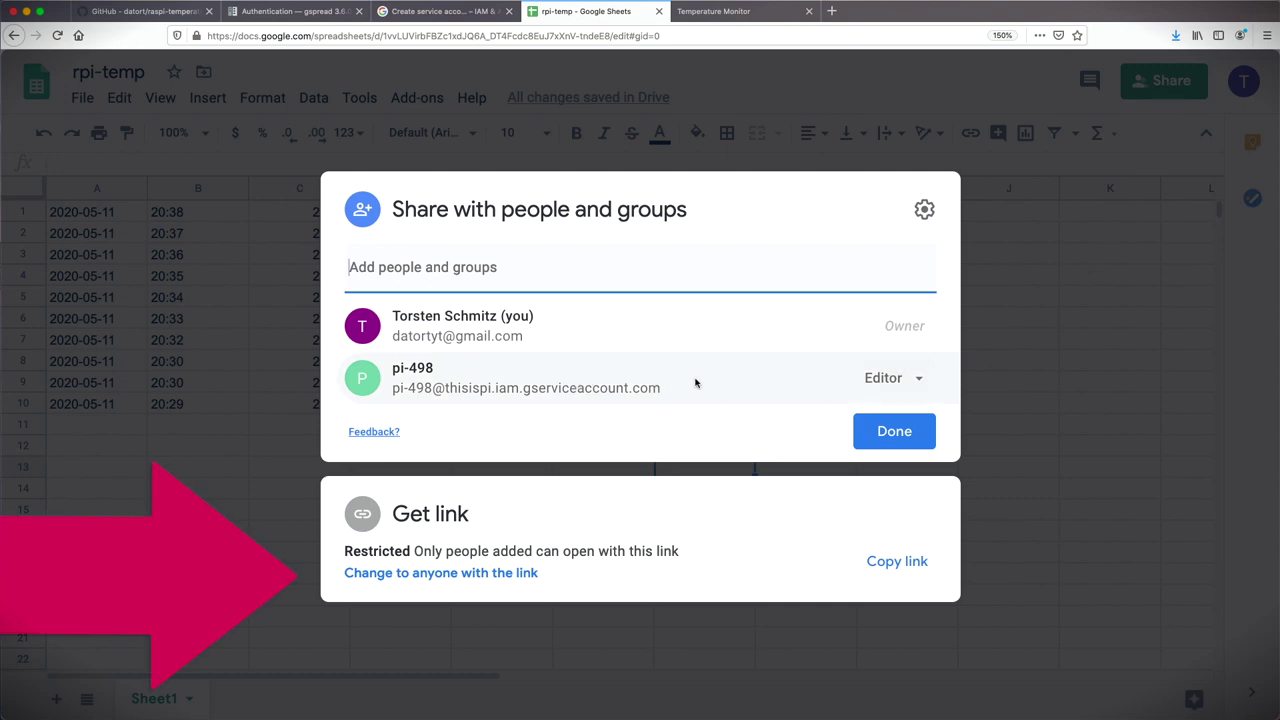
pyautogui.click(496, 575)
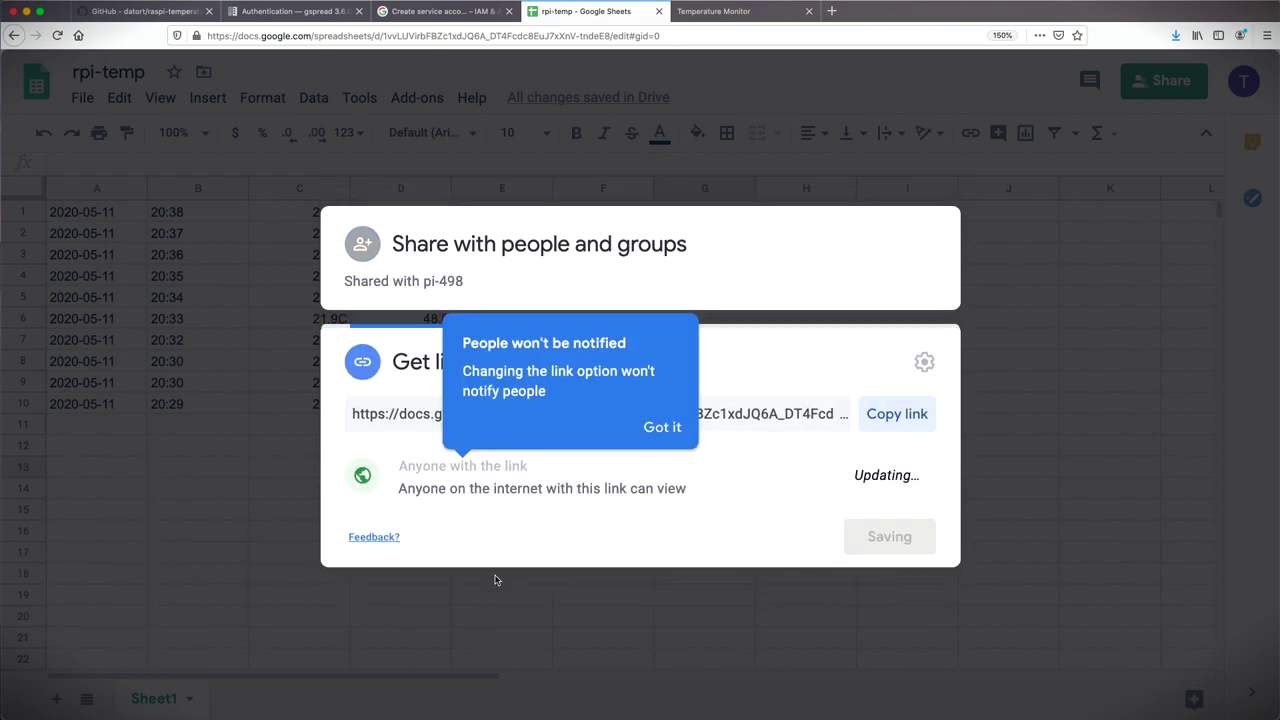
pyautogui.click(884, 477)
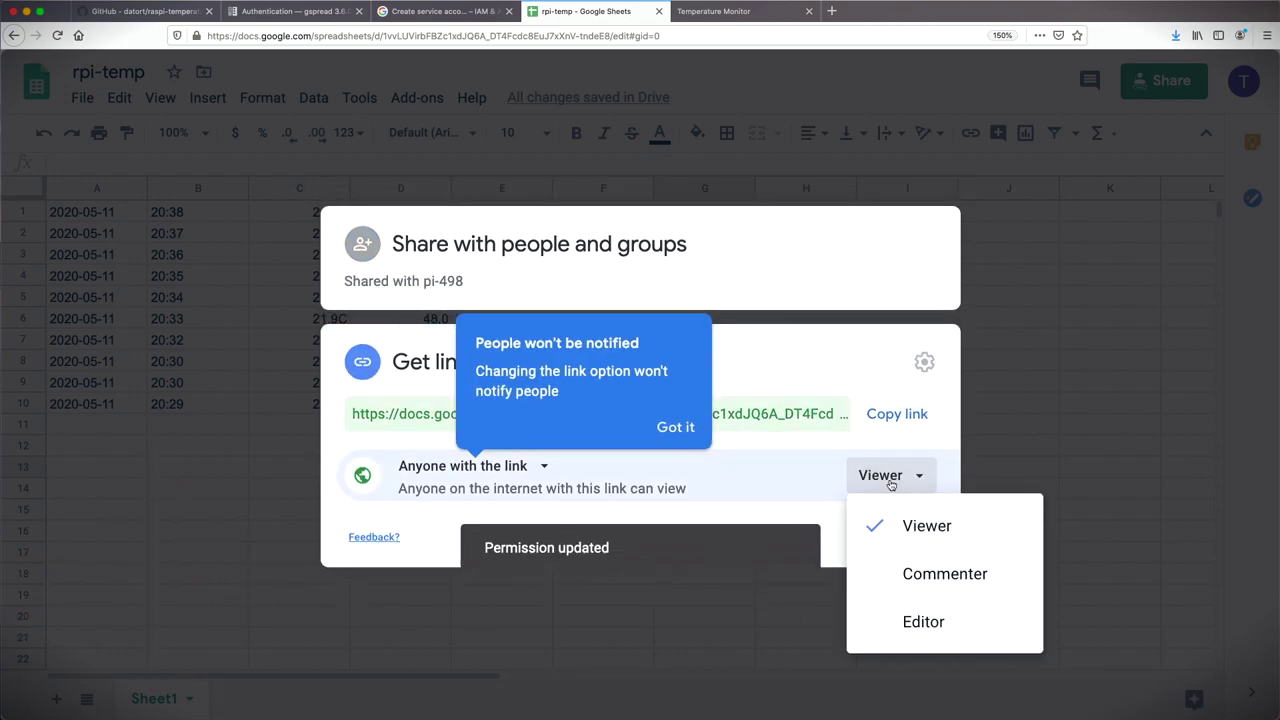
pyautogui.click(920, 528)
pyautogui.click(668, 430)
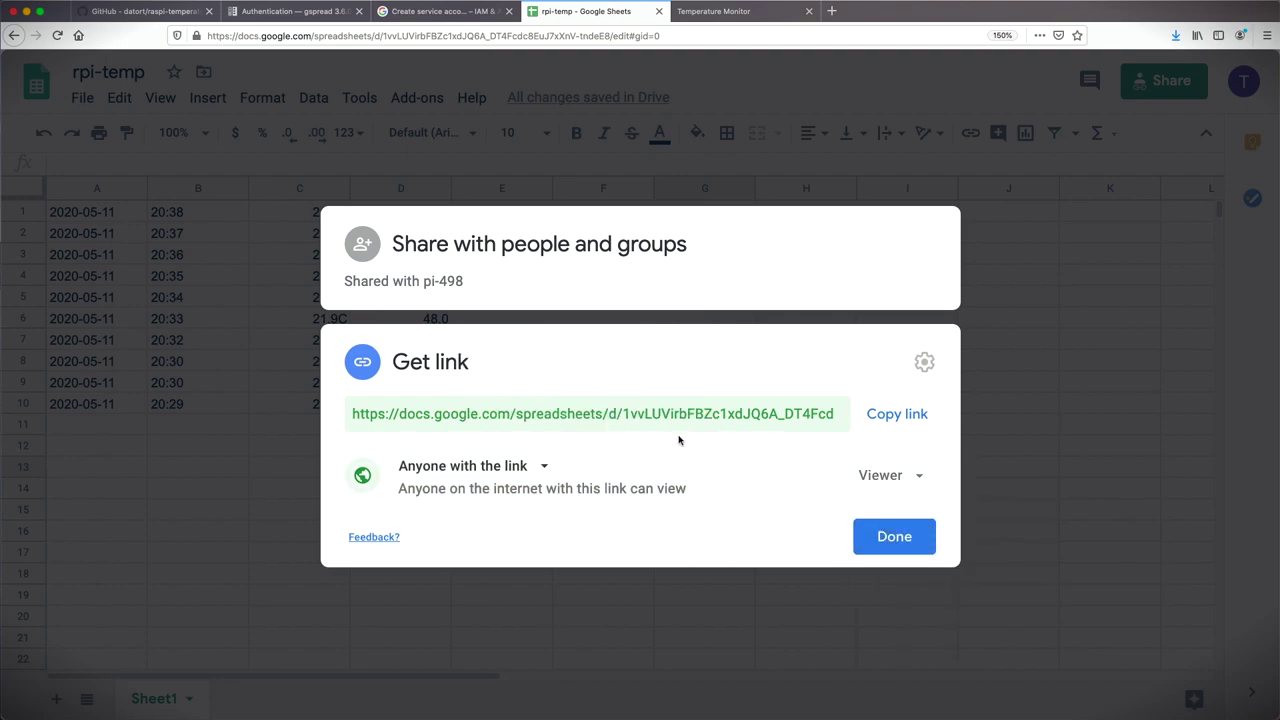
pyautogui.click(894, 537)
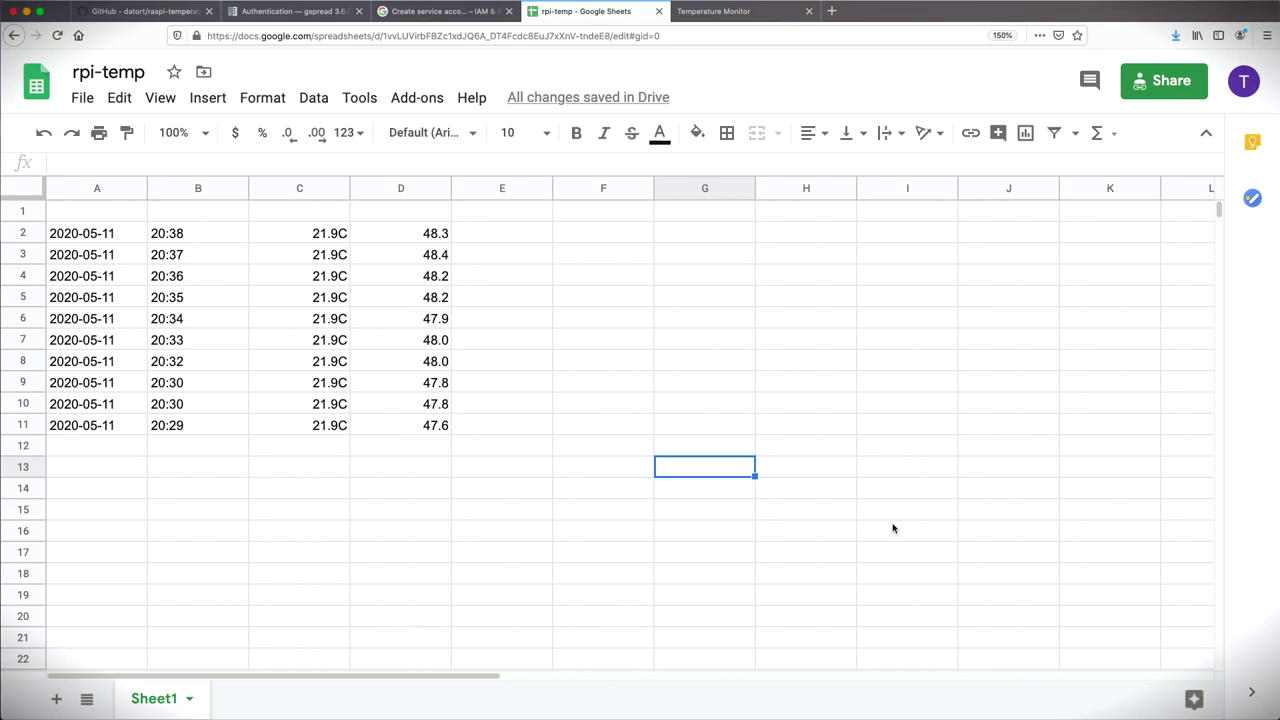
pyautogui.hotkey('ctrl', 'Tab')
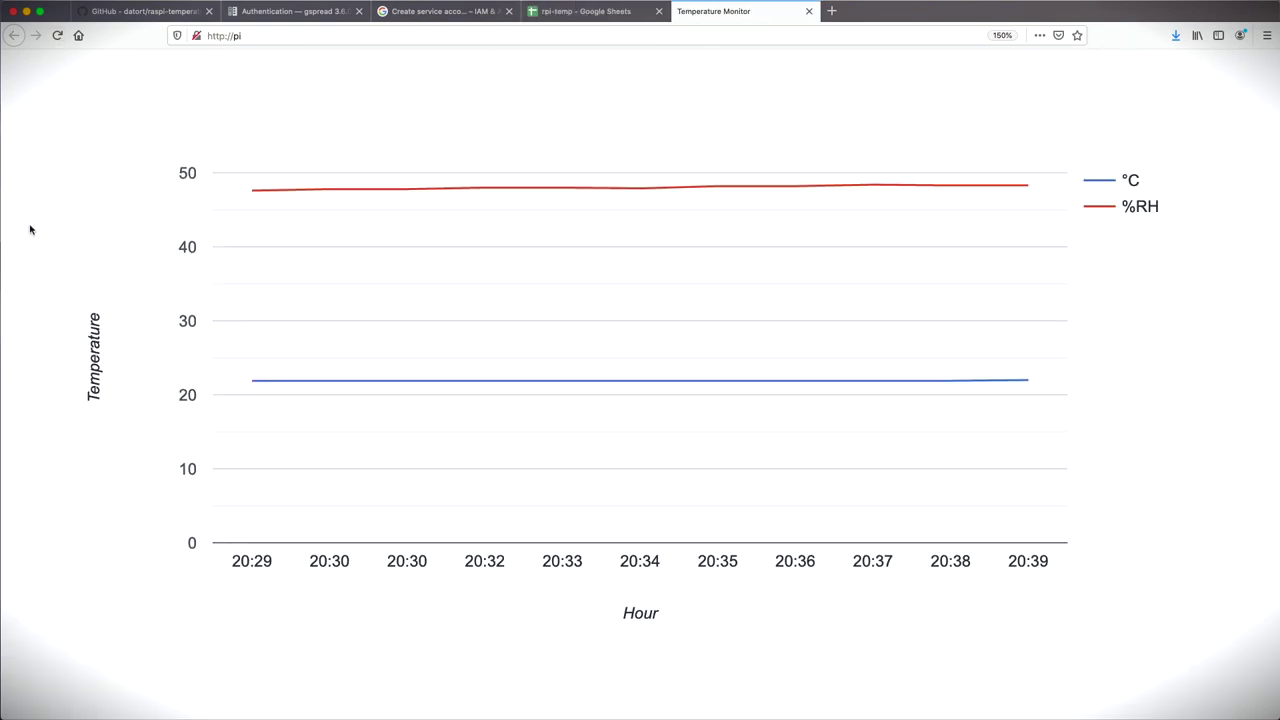
# Step: Inspect the °C and %RH chart values, then return to the query line in app.js
pyautogui.moveTo(252, 385)
pyautogui.moveTo(397, 382)
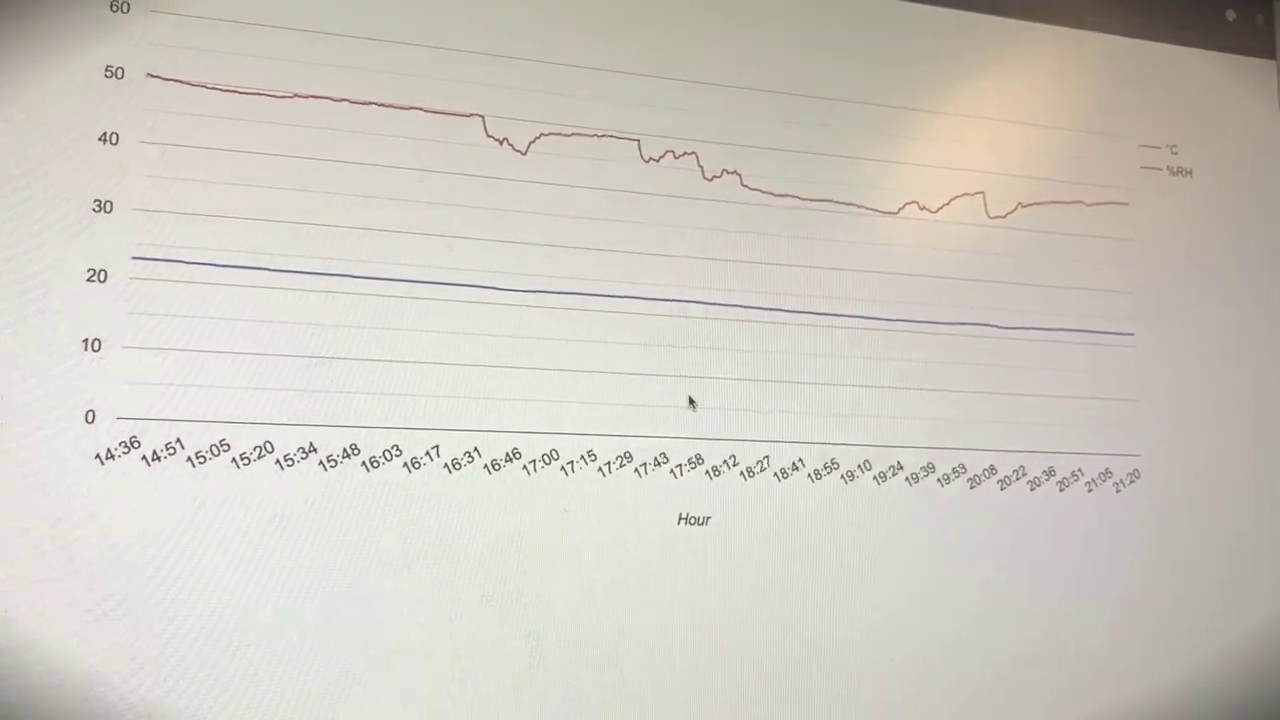
pyautogui.press('Down')
pyautogui.press('Down')
pyautogui.press('Down')
pyautogui.press('Down')
pyautogui.press('Down')
pyautogui.press('Down')
pyautogui.press('Down')
pyautogui.press('Down')
pyautogui.press('Down')
pyautogui.press('Down')
pyautogui.press('Down')
pyautogui.press('Down')
pyautogui.press('Down')
pyautogui.press('Down')
pyautogui.press('Down')
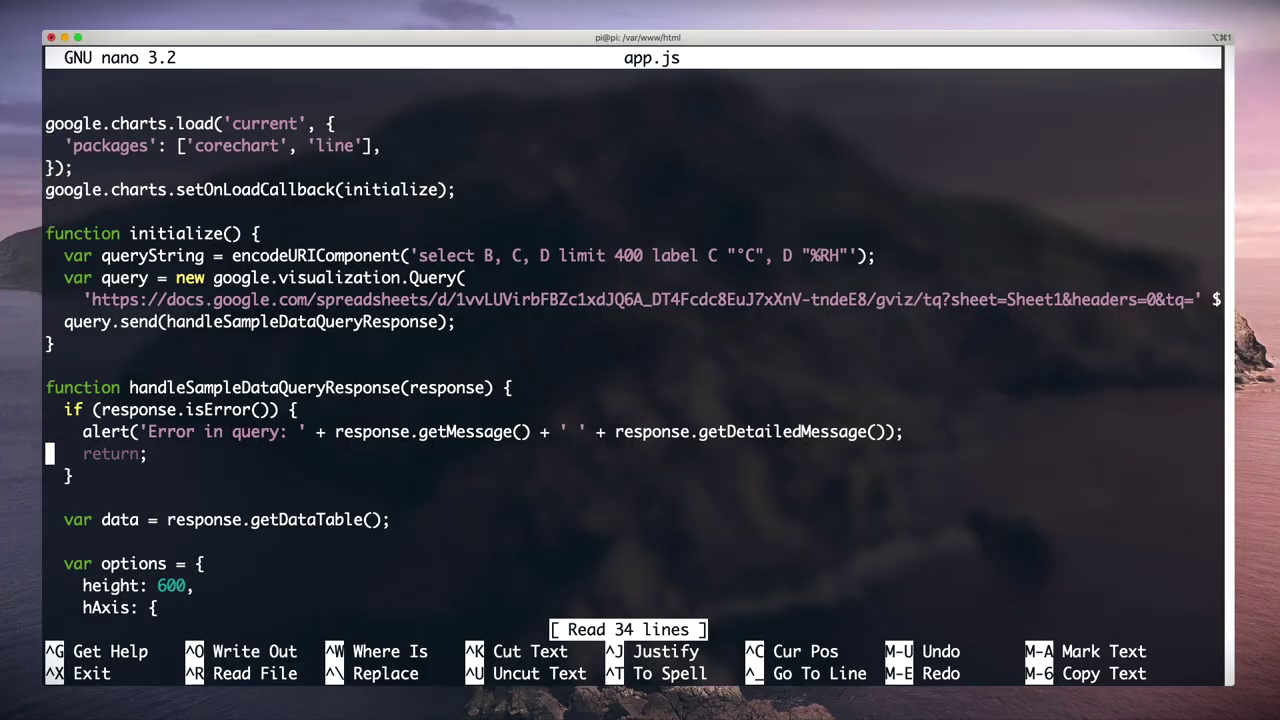
pyautogui.press('Up')
pyautogui.press('Up')
pyautogui.press('Up')
pyautogui.press('Up')
pyautogui.press('Up')
pyautogui.press('Up')
pyautogui.press('Up')
pyautogui.press('Up')
pyautogui.press('Up')
pyautogui.press('Right')
pyautogui.press('Right')
pyautogui.press('Right')
pyautogui.press('Right')
pyautogui.press('Right')
pyautogui.press('Right')
pyautogui.press('Right')
pyautogui.press('Right')
pyautogui.press('Right')
pyautogui.press('Right')
pyautogui.press('Right')
pyautogui.press('Right')
pyautogui.press('Right')
pyautogui.press('Right')
pyautogui.press('Right')
pyautogui.press('Right')
pyautogui.press('Right')
pyautogui.press('Right')
pyautogui.press('Right')
pyautogui.press('Right')
pyautogui.press('Right')
pyautogui.press('Right')
pyautogui.press('Right')
pyautogui.press('Right')
pyautogui.press('Right')
pyautogui.press('Right')
pyautogui.press('Right')
pyautogui.press('Right')
pyautogui.press('Right')
pyautogui.press('Right')
pyautogui.press('Right')
pyautogui.press('Right')
pyautogui.press('Right')
pyautogui.press('Right')
pyautogui.press('Right')
pyautogui.press('Right')
pyautogui.press('Right')
pyautogui.press('Right')
pyautogui.press('Right')
pyautogui.press('Right')
pyautogui.press('Right')
pyautogui.press('Right')
pyautogui.press('Right')
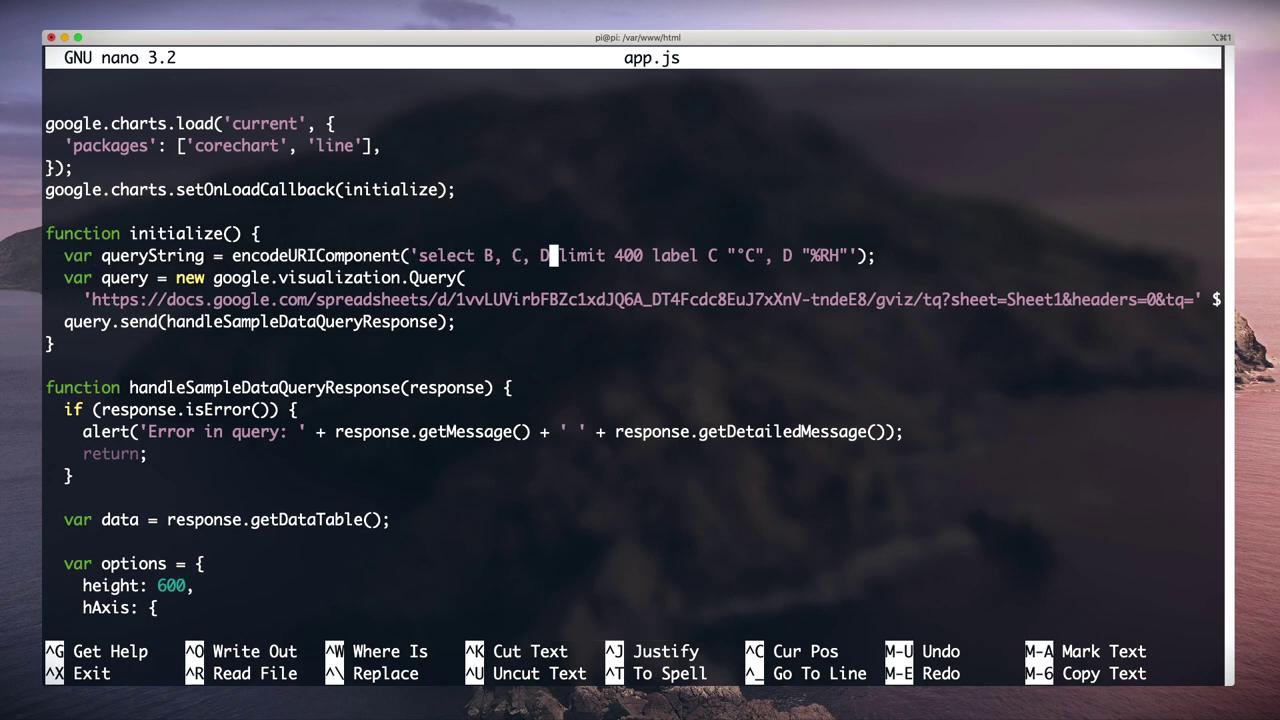
# Step: Drop column D and its %RH label from the query, and retitle the horizontal axis 'Time'
pyautogui.press('BackSpace')
pyautogui.press('BackSpace')
pyautogui.press('BackSpace')
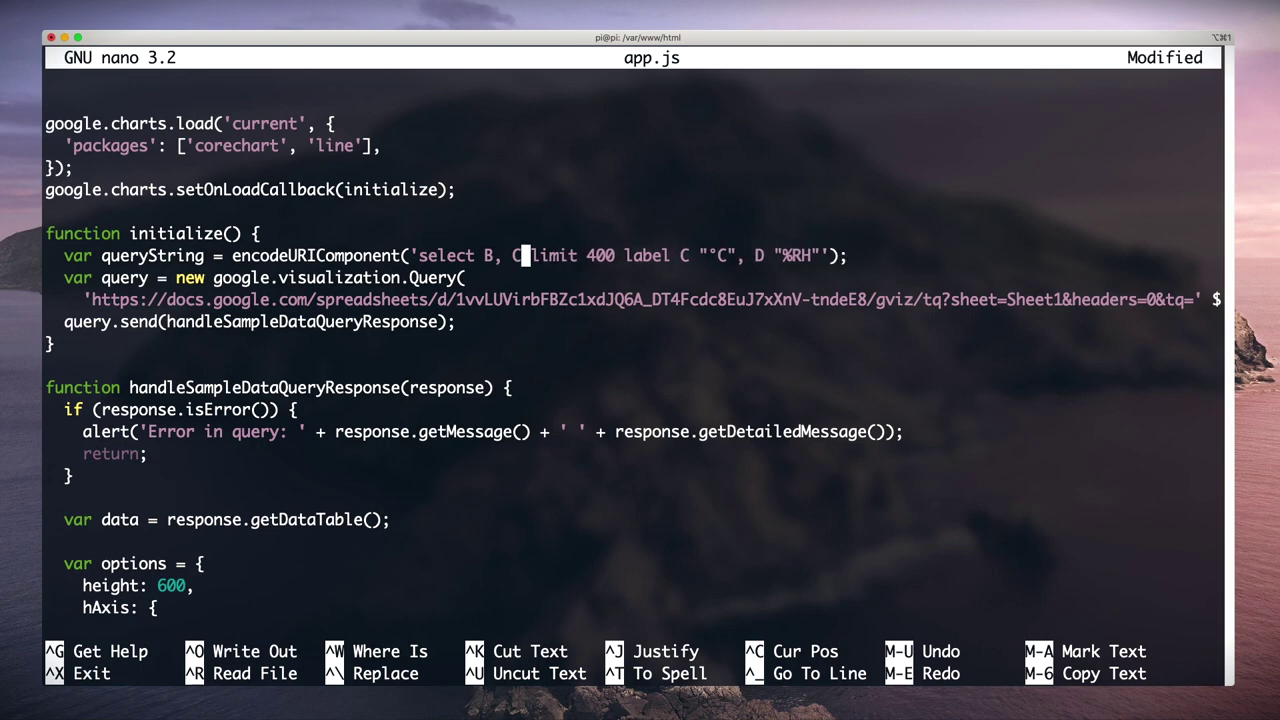
pyautogui.press('Right')
pyautogui.press('Right')
pyautogui.press('Right')
pyautogui.press('Right')
pyautogui.press('Right')
pyautogui.press('Right')
pyautogui.press('Right')
pyautogui.press('Right')
pyautogui.press('Right')
pyautogui.press('Right')
pyautogui.press('Right')
pyautogui.press('Right')
pyautogui.press('Right')
pyautogui.press('Right')
pyautogui.press('Right')
pyautogui.press('Right')
pyautogui.press('Right')
pyautogui.press('Right')
pyautogui.press('Right')
pyautogui.press('Right')
pyautogui.press('BackSpace')
pyautogui.press('BackSpace')
pyautogui.press('BackSpace')
pyautogui.press('BackSpace')
pyautogui.press('BackSpace')
pyautogui.press('BackSpace')
pyautogui.press('BackSpace')
pyautogui.press('BackSpace')
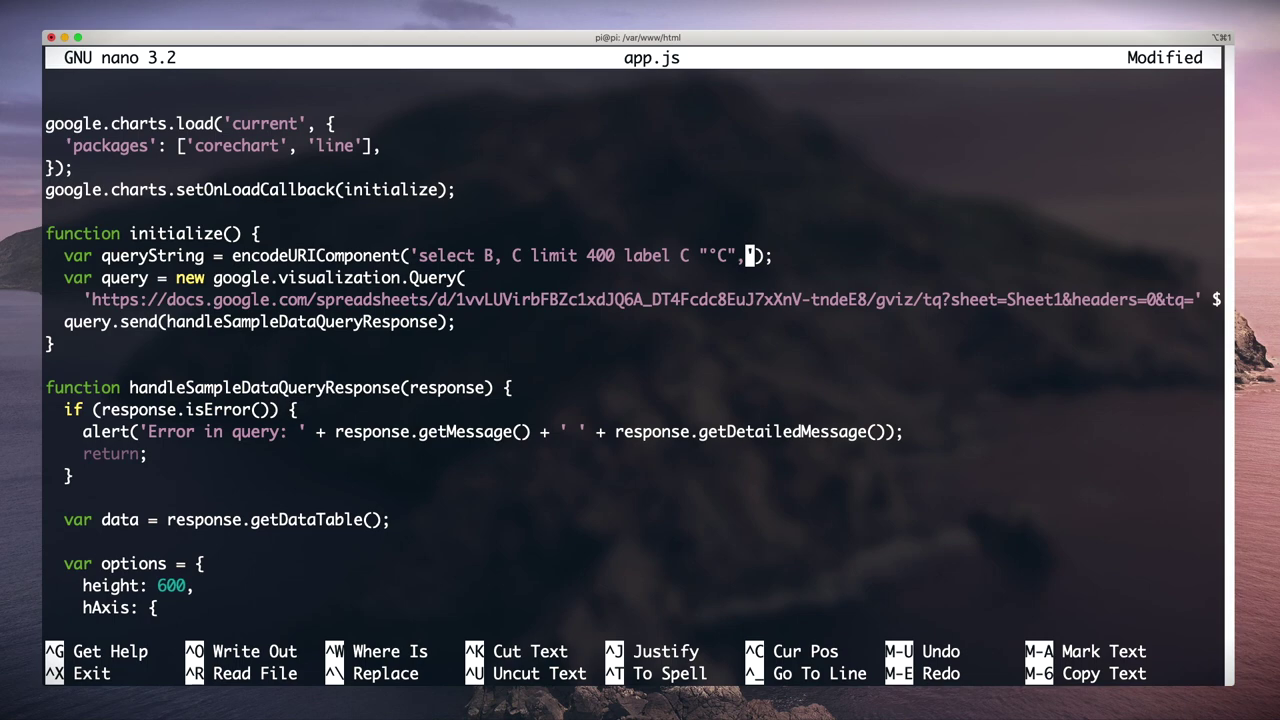
pyautogui.press('BackSpace')
pyautogui.press('Down')
pyautogui.press('Down')
pyautogui.press('Down')
pyautogui.press('Down')
pyautogui.press('Down')
pyautogui.press('Down')
pyautogui.press('Down')
pyautogui.press('Down')
pyautogui.press('Down')
pyautogui.press('Down')
pyautogui.press('Down')
pyautogui.press('Down')
pyautogui.press('Down')
pyautogui.press('Down')
pyautogui.press('Down')
pyautogui.press('Down')
pyautogui.press('Down')
pyautogui.press('Left')
pyautogui.press('Left')
pyautogui.press('BackSpace')
pyautogui.press('BackSpace')
pyautogui.press('BackSpace')
pyautogui.press('BackSpace')
pyautogui.write('Time')
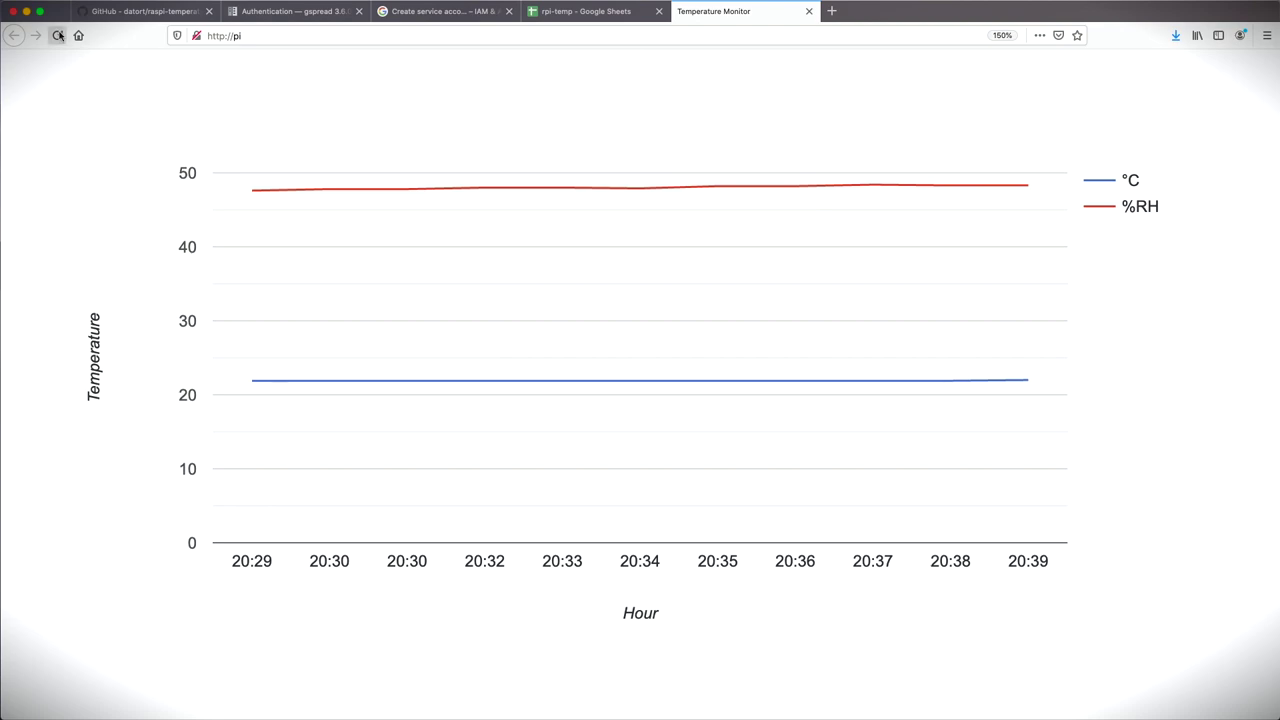
# Step: Reload the Temperature Monitor page to show the °C-only chart with the Time axis
pyautogui.click(58, 35)
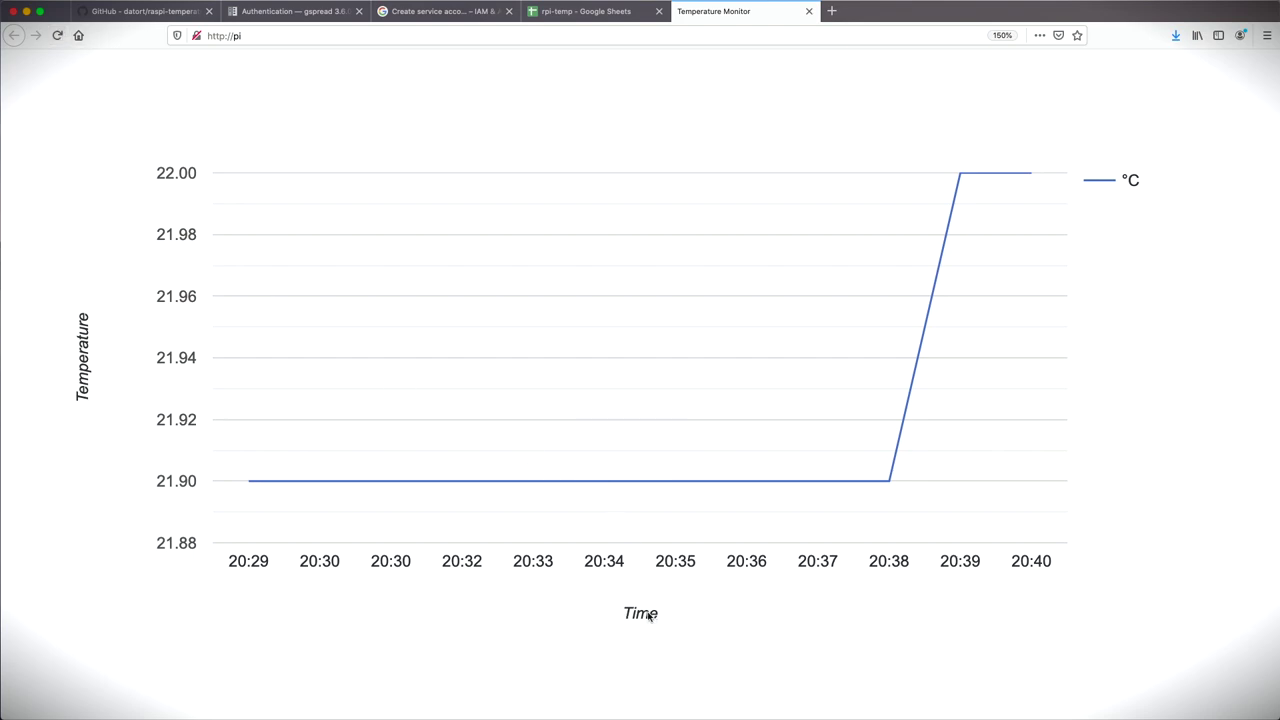
# Step: Enter the sudo nano index.html command to edit the chart page
pyautogui.write('sudo nano ')
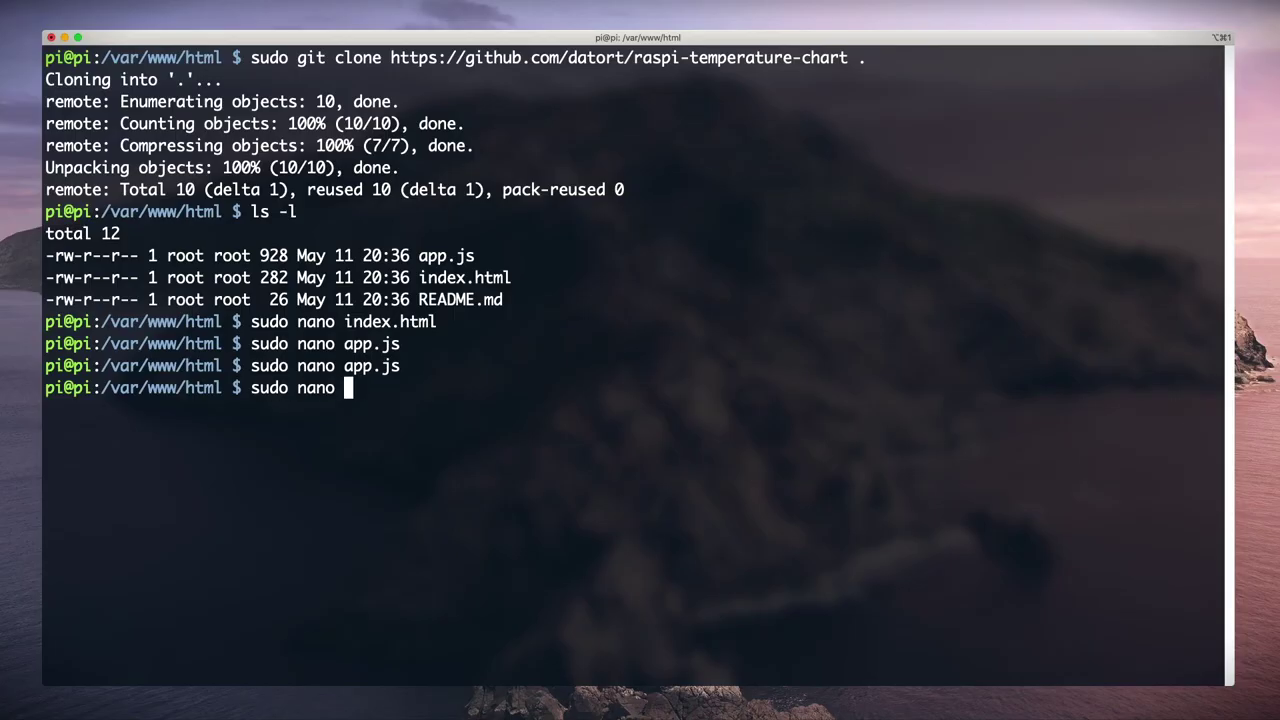
pyautogui.write('index.html')
# Step: Add <meta http-equiv="refresh" content="60" /> to index.html's head, after the title
pyautogui.press('Return')
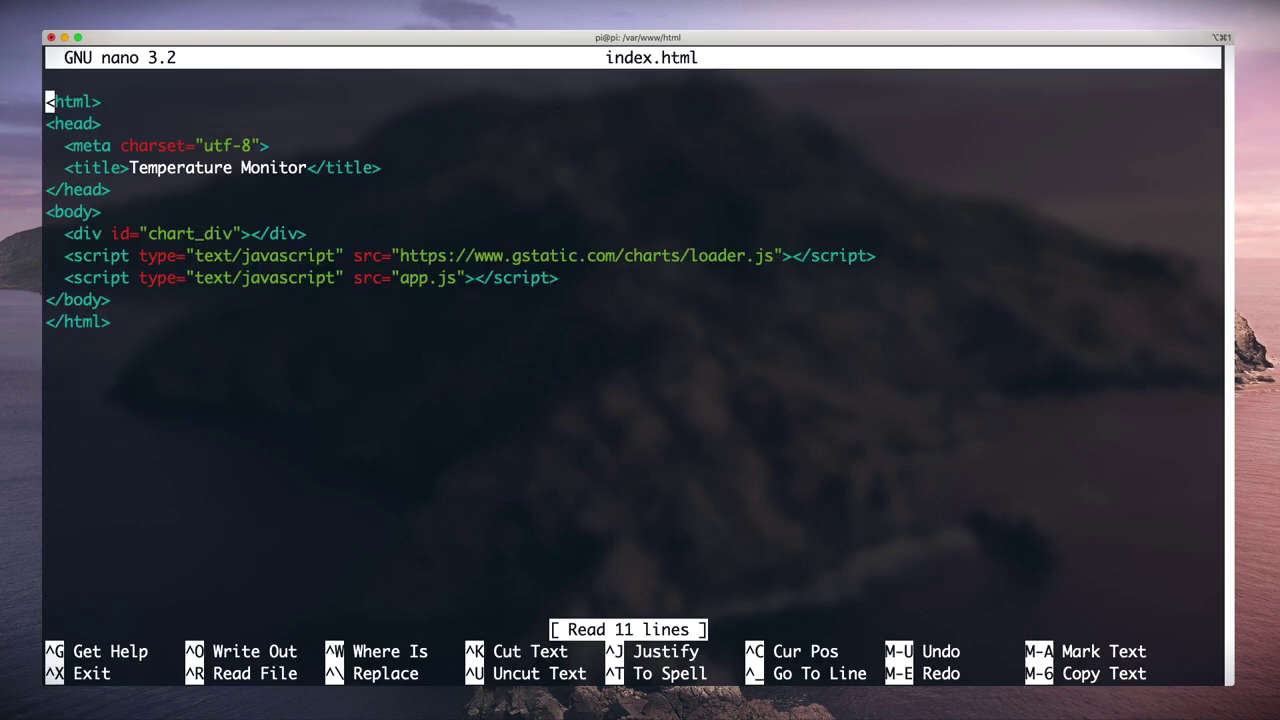
pyautogui.press('Down')
pyautogui.press('Down')
pyautogui.press('Down')
pyautogui.press('Down')
pyautogui.press('Return')
pyautogui.press('Up')
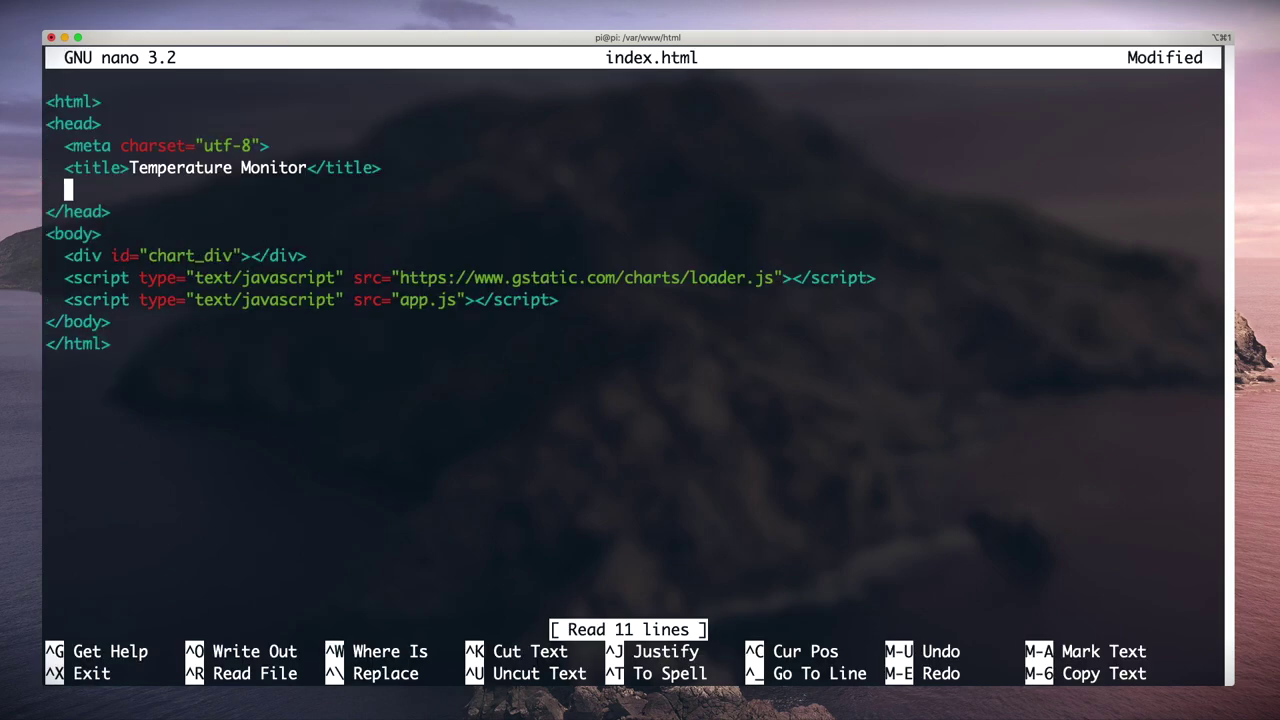
pyautogui.write('<meta http')
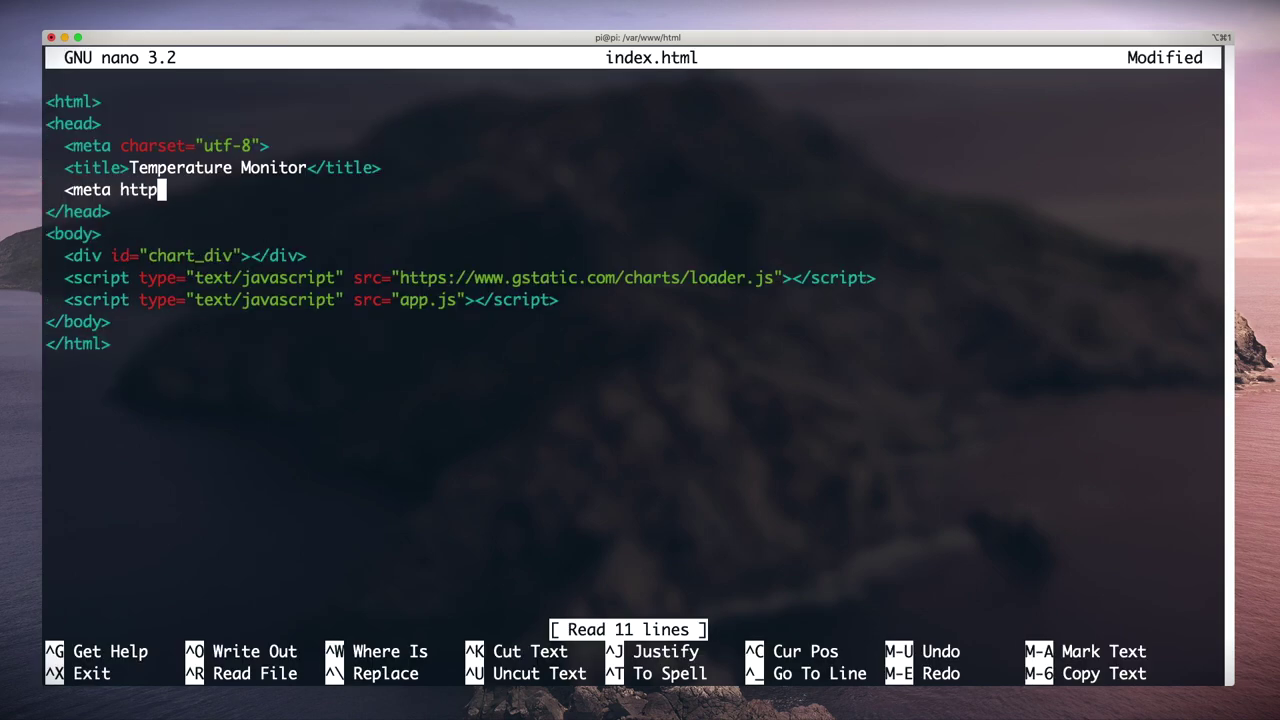
pyautogui.write('-equiv="refres')
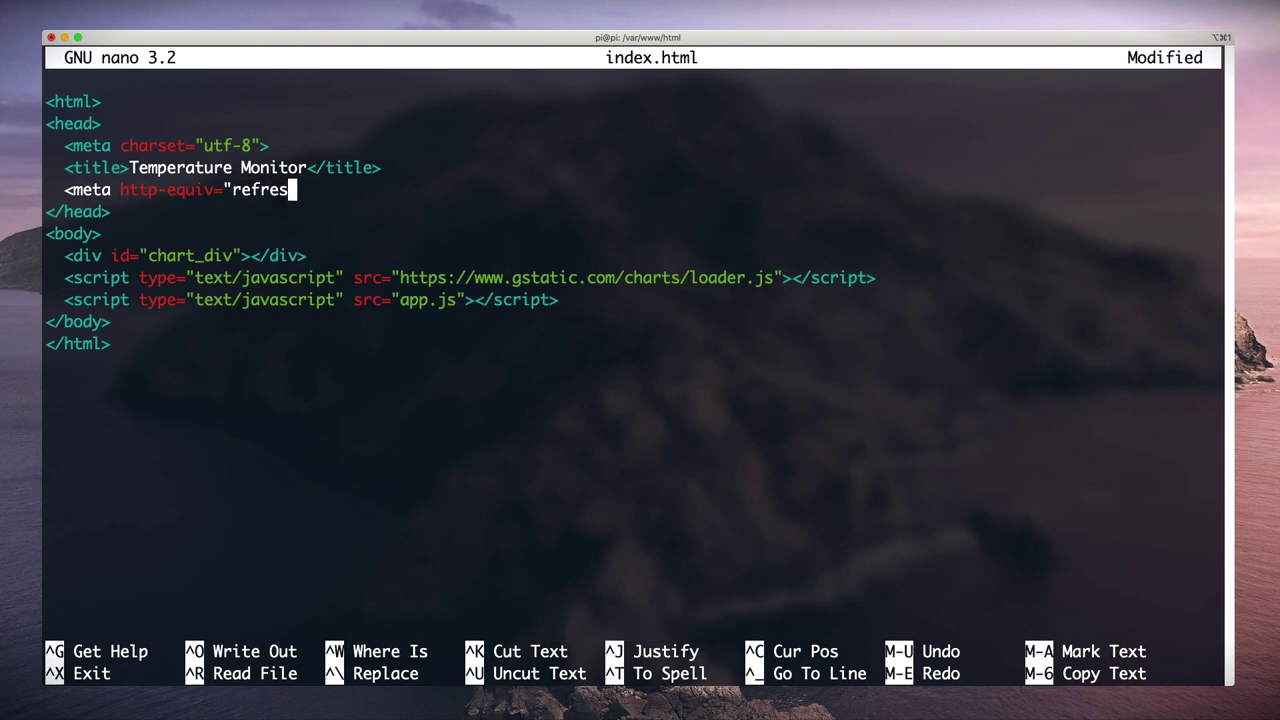
pyautogui.write('h" content=')
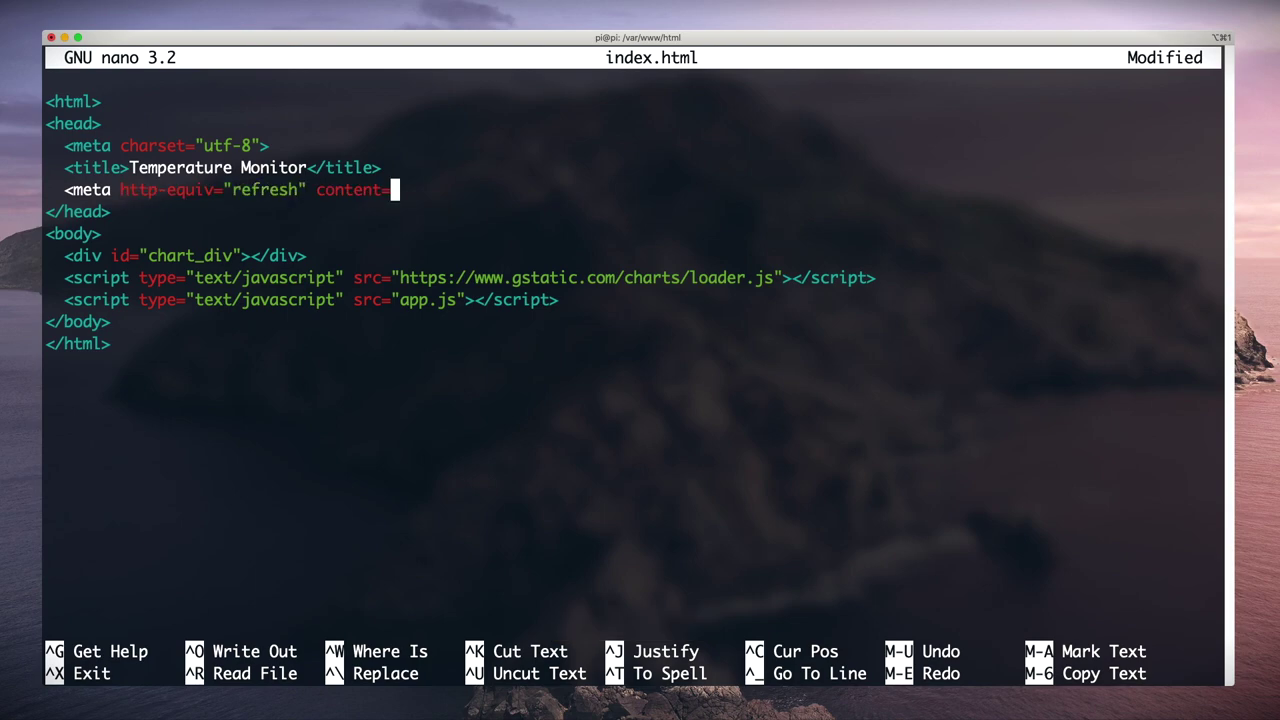
pyautogui.write('"60" />')
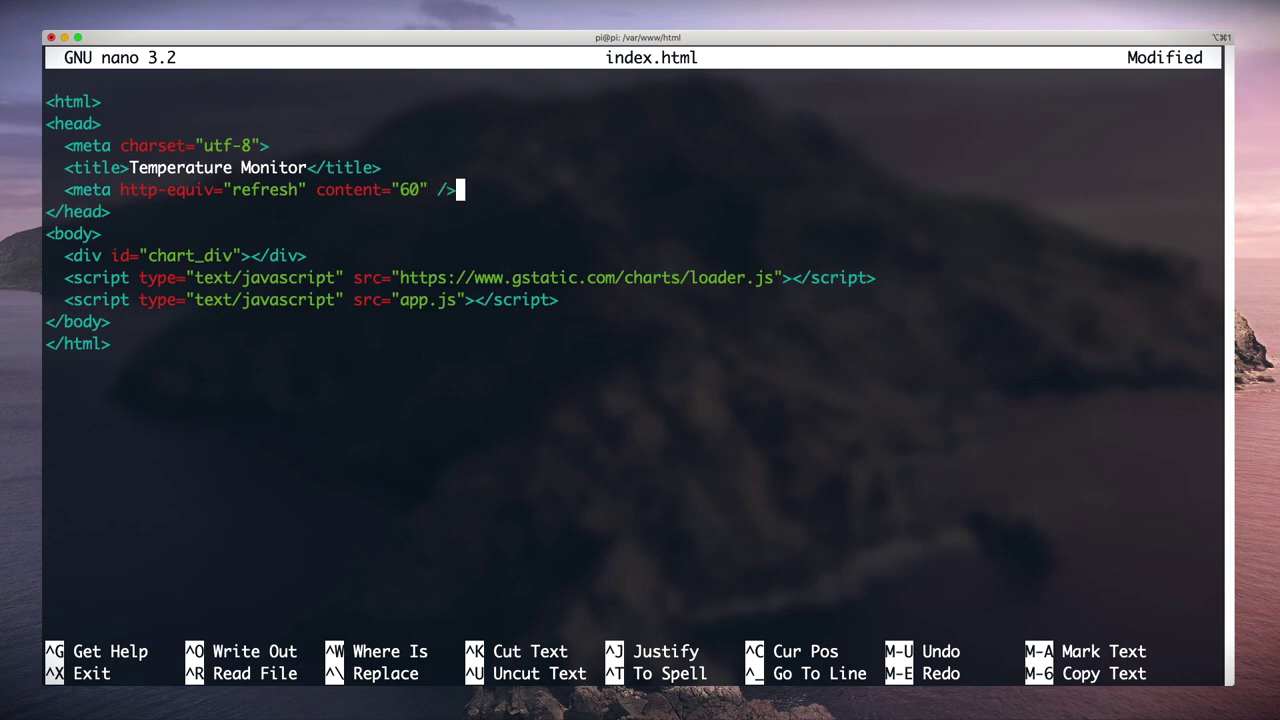
# Step: Save index.html and exit nano so the chart page refreshes itself every 60 seconds
pyautogui.hotkey('ctrl', 'x')
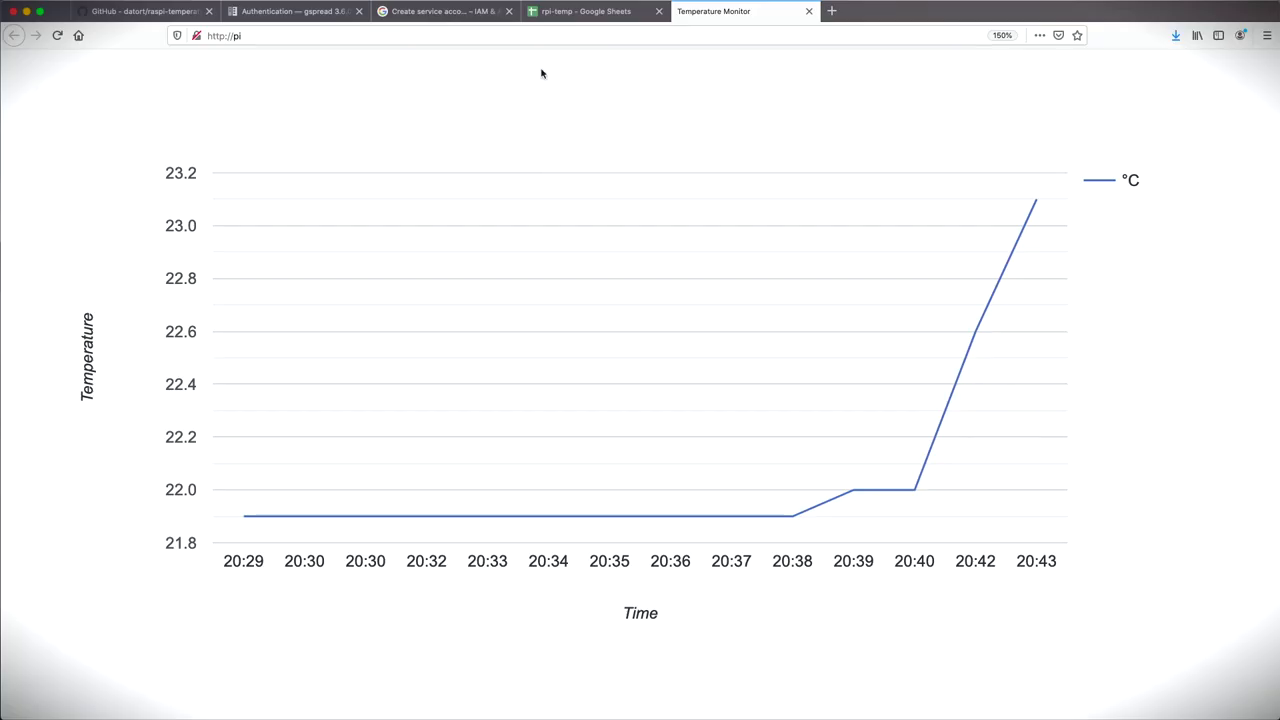